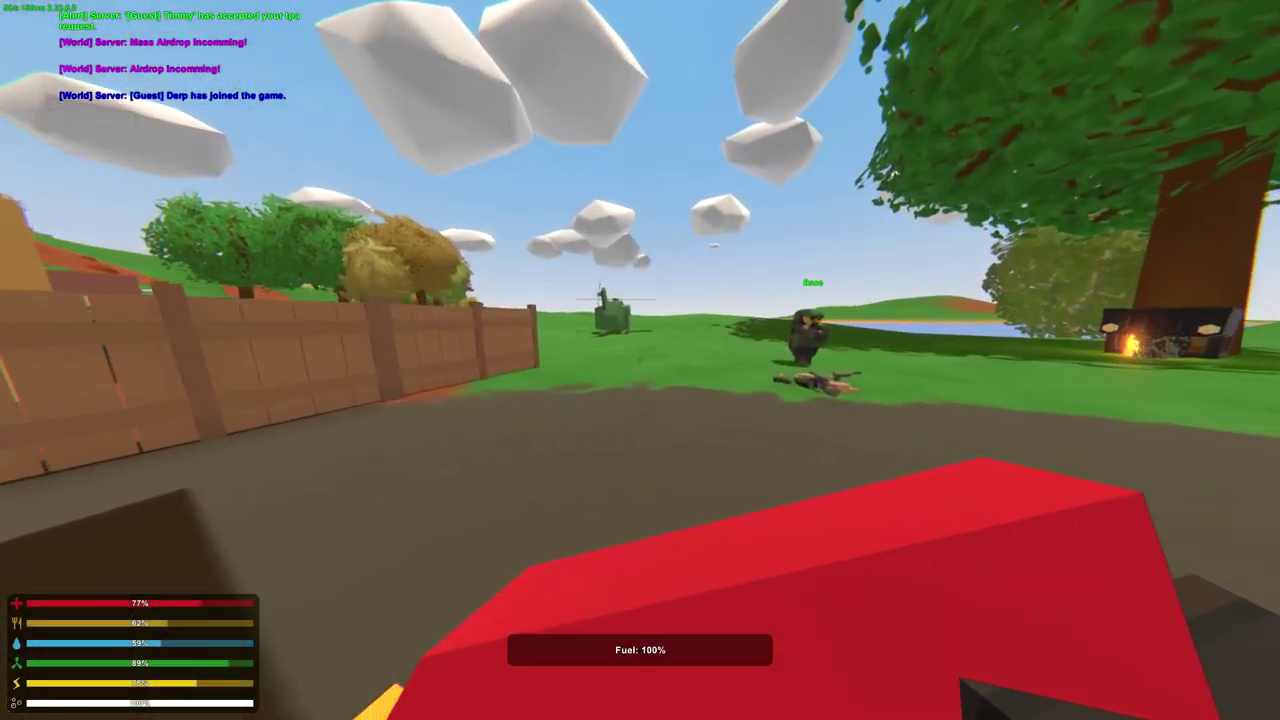
Drive the car up beside the Forest Huey and climb into the seat.
{"action": "key", "text": "w"}
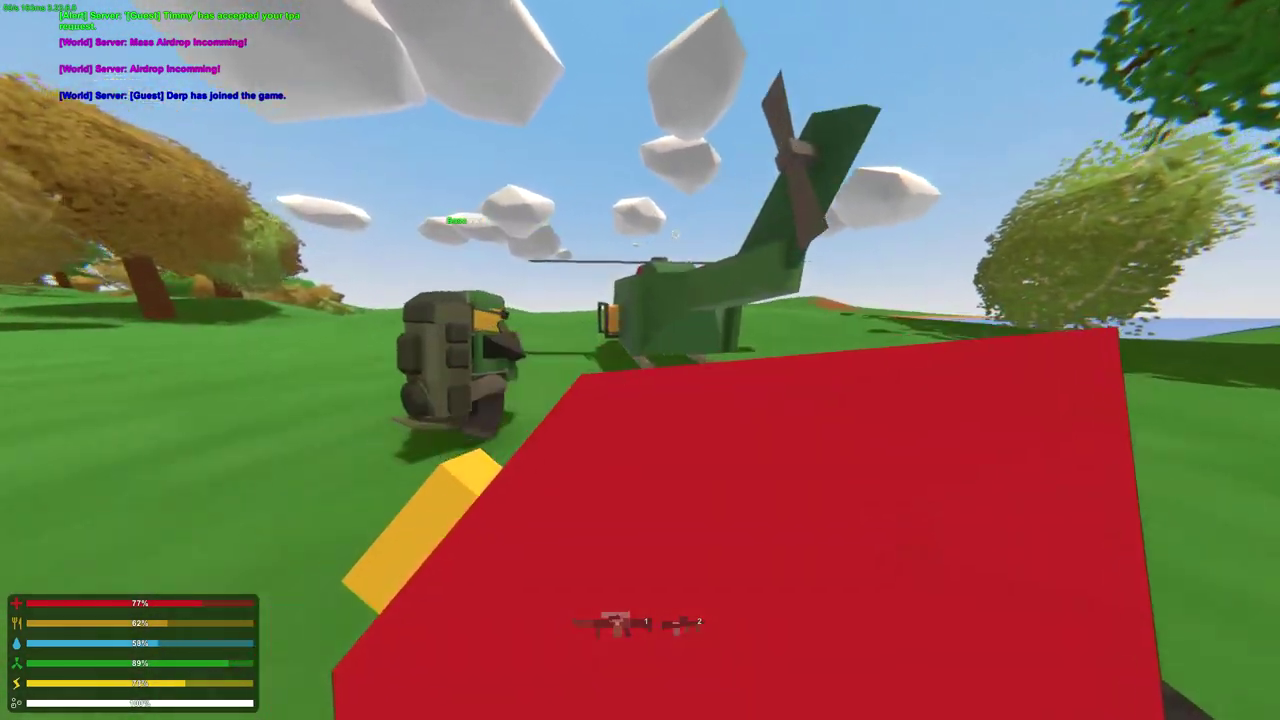
{"action": "key", "text": "w"}
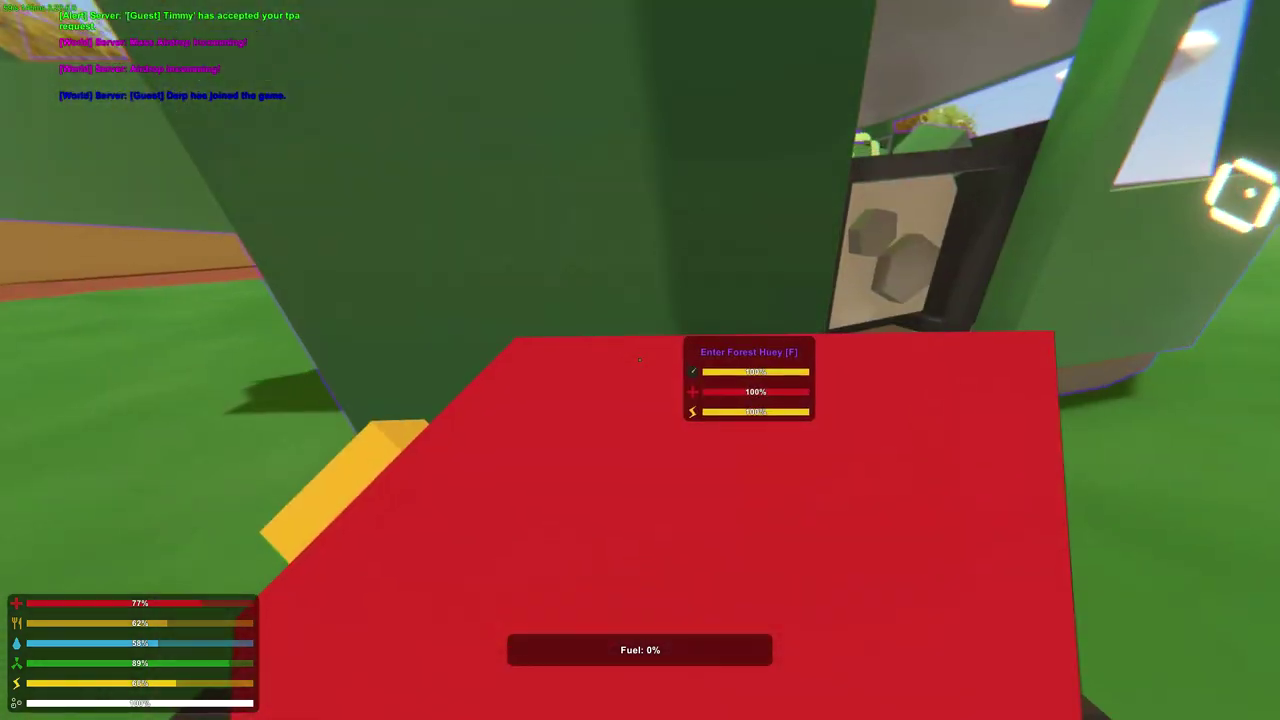
{"action": "key", "text": "f"}
Review the carried gear, the rifle's attachment options and the crafting list.
{"action": "key", "text": "g"}
{"action": "key", "text": "g"}
{"action": "key", "text": "g"}
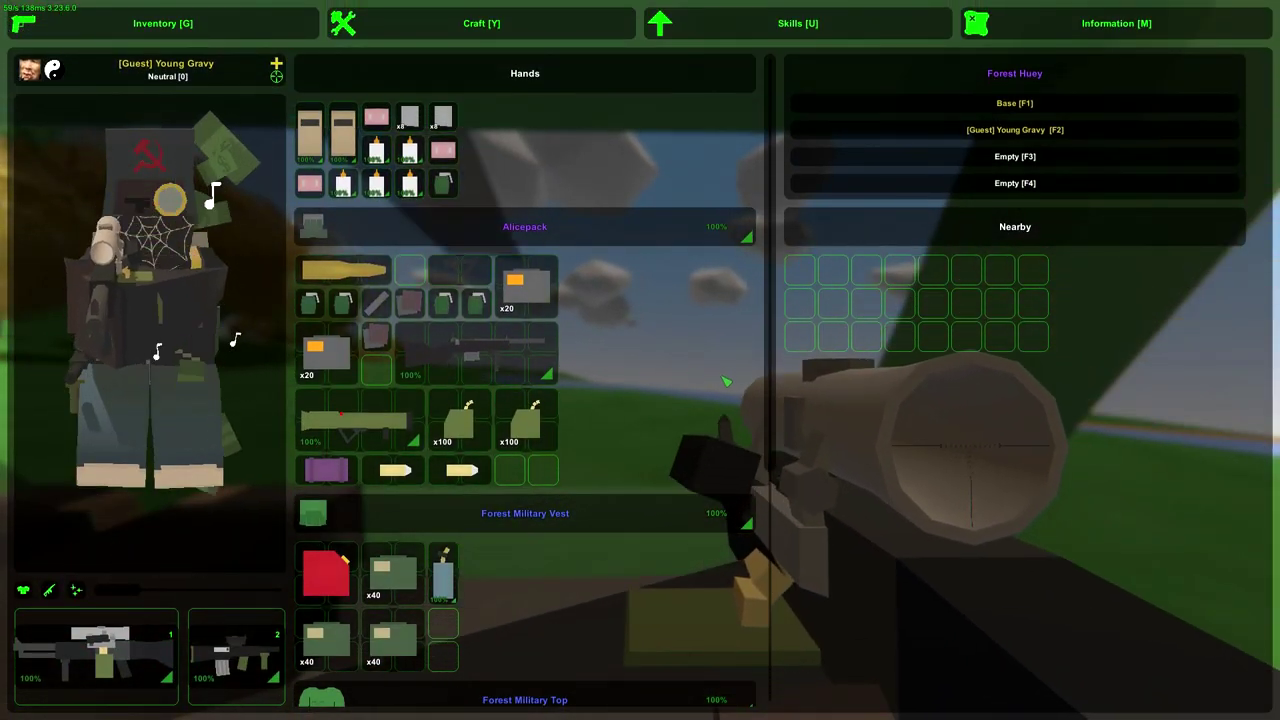
{"action": "scroll", "coordinate": [700, 390], "scroll_direction": "down", "scroll_amount": 4}
{"action": "key", "text": "g"}
{"action": "key", "text": "t"}
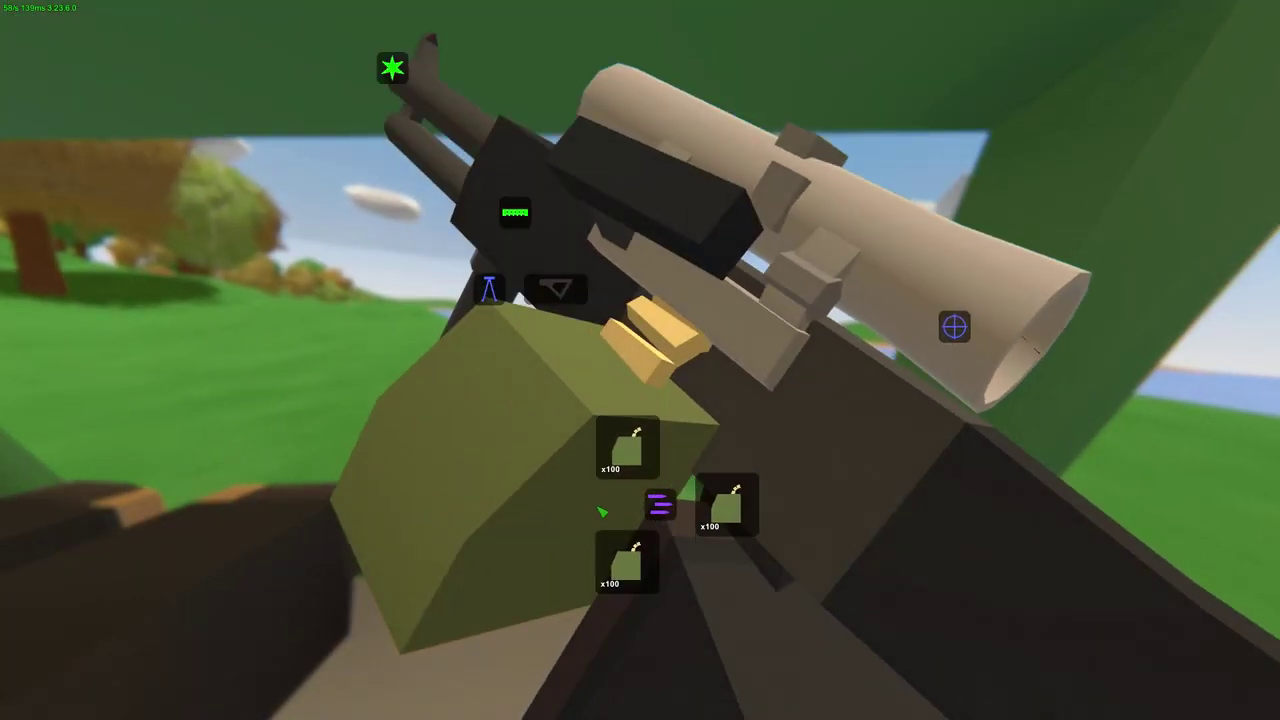
{"action": "key", "text": "g"}
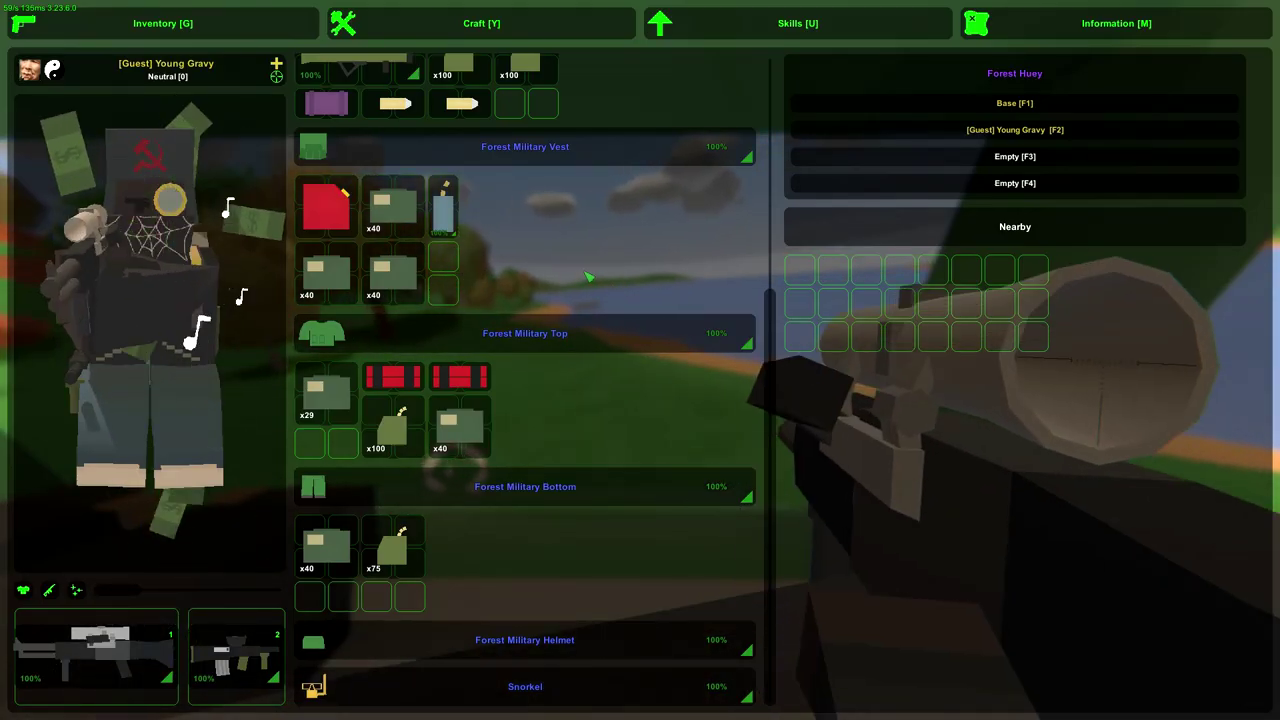
{"action": "scroll", "coordinate": [551, 257], "scroll_direction": "up", "scroll_amount": 2}
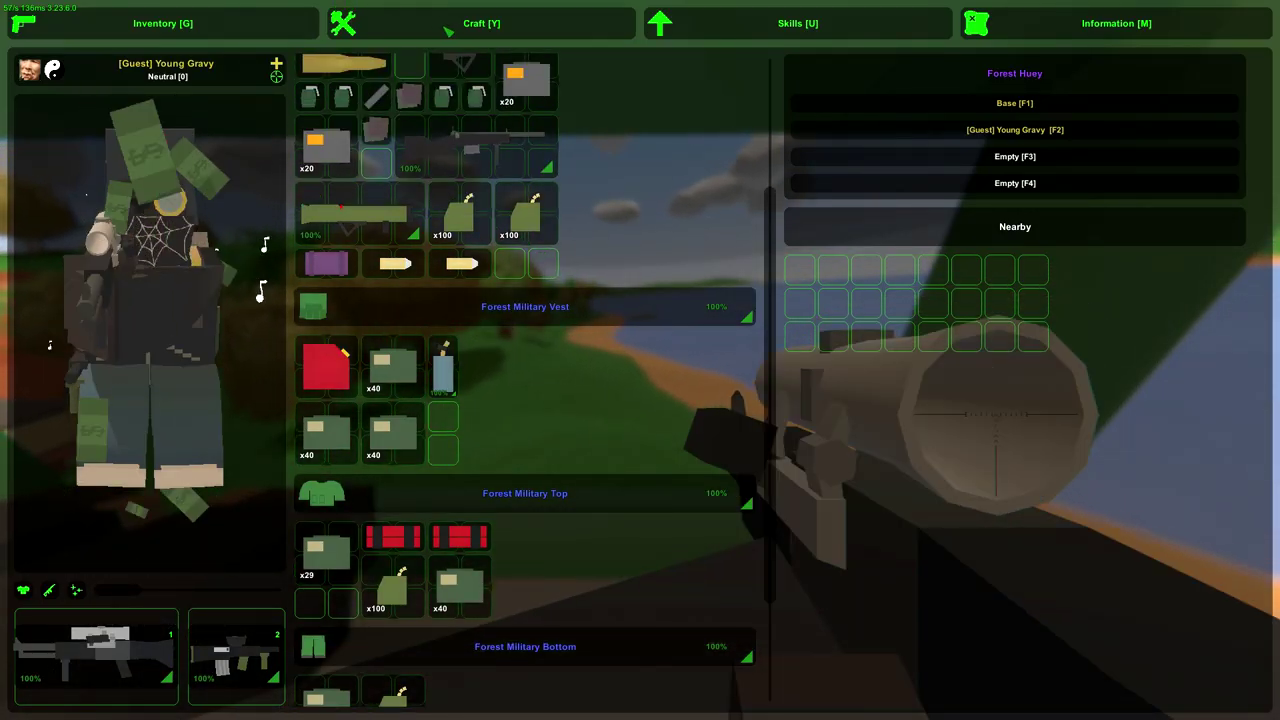
{"action": "key", "text": "y"}
{"action": "key", "text": "y"}
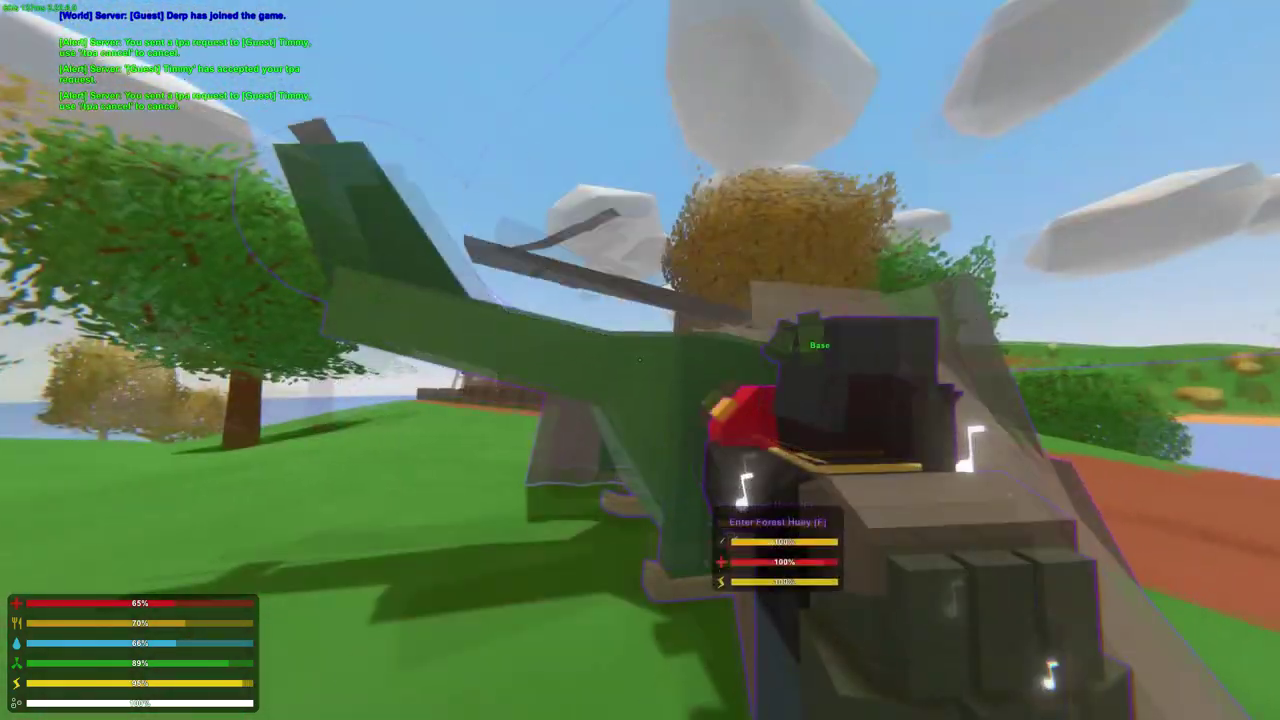
Board the Forest Huey in first-person with the HUD hidden and fly up to the sky platform.
{"action": "key", "text": "f"}
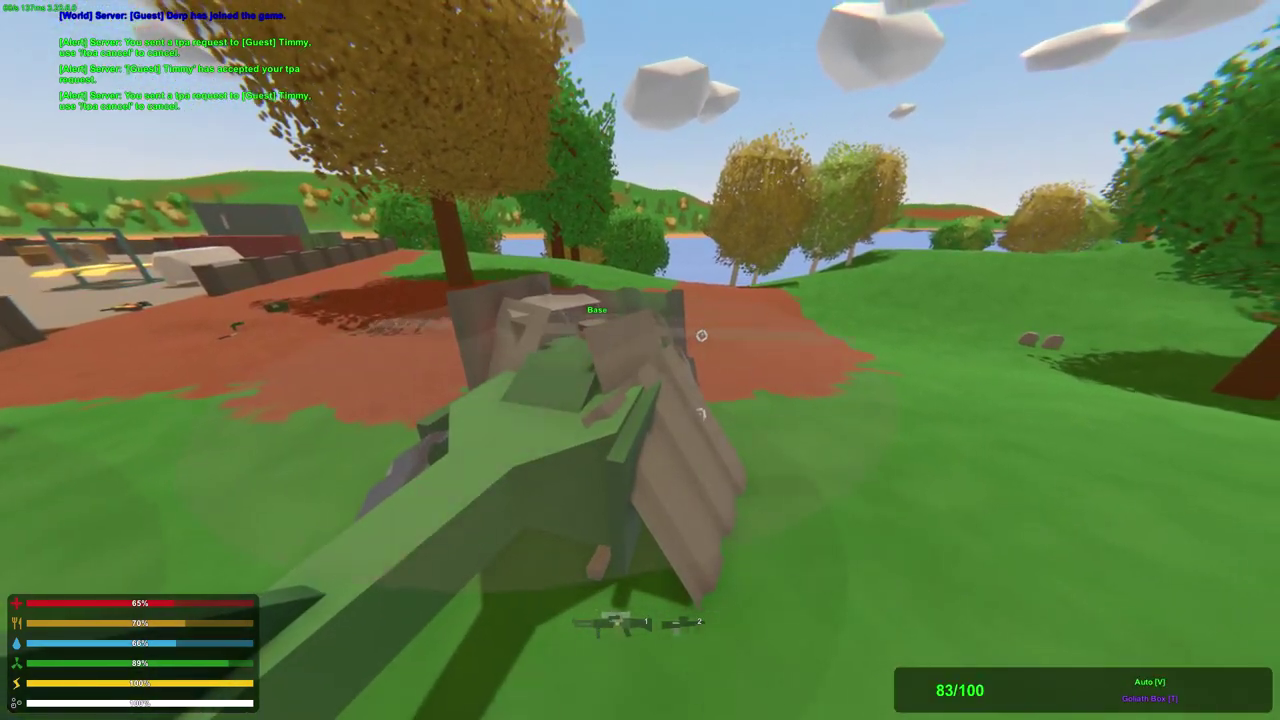
{"action": "key", "text": "h"}
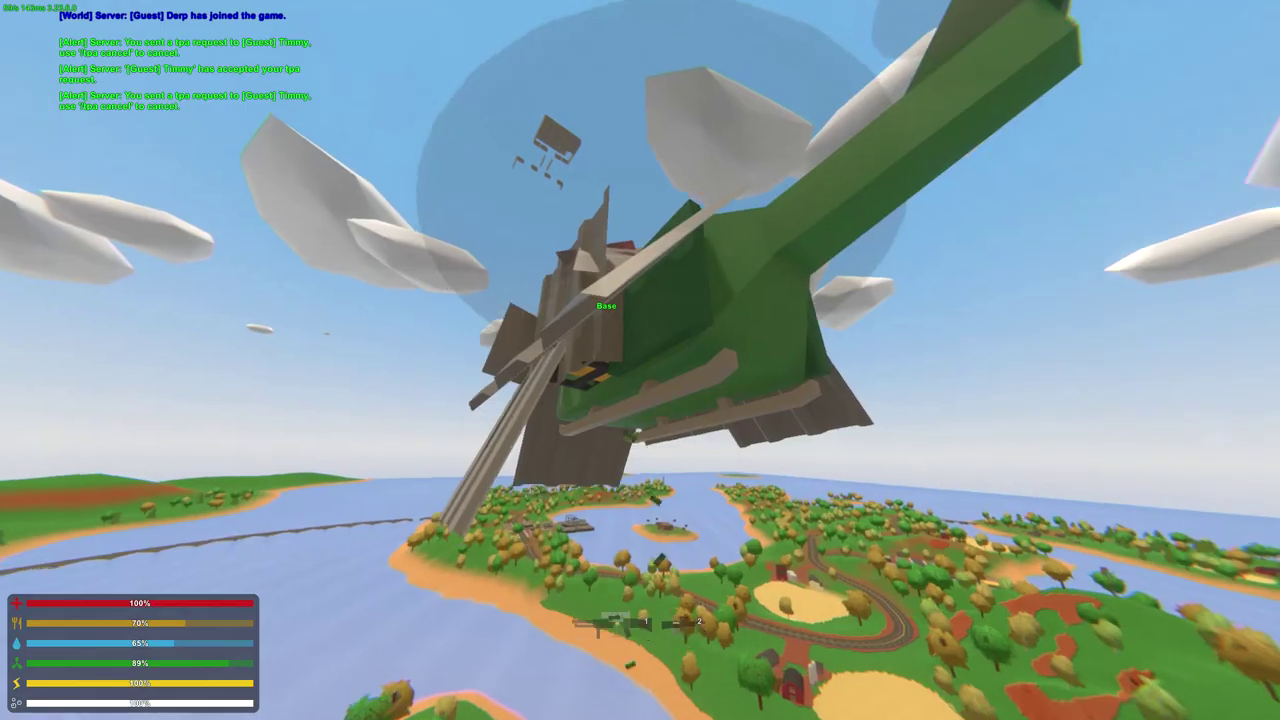
{"action": "key", "text": "Home"}
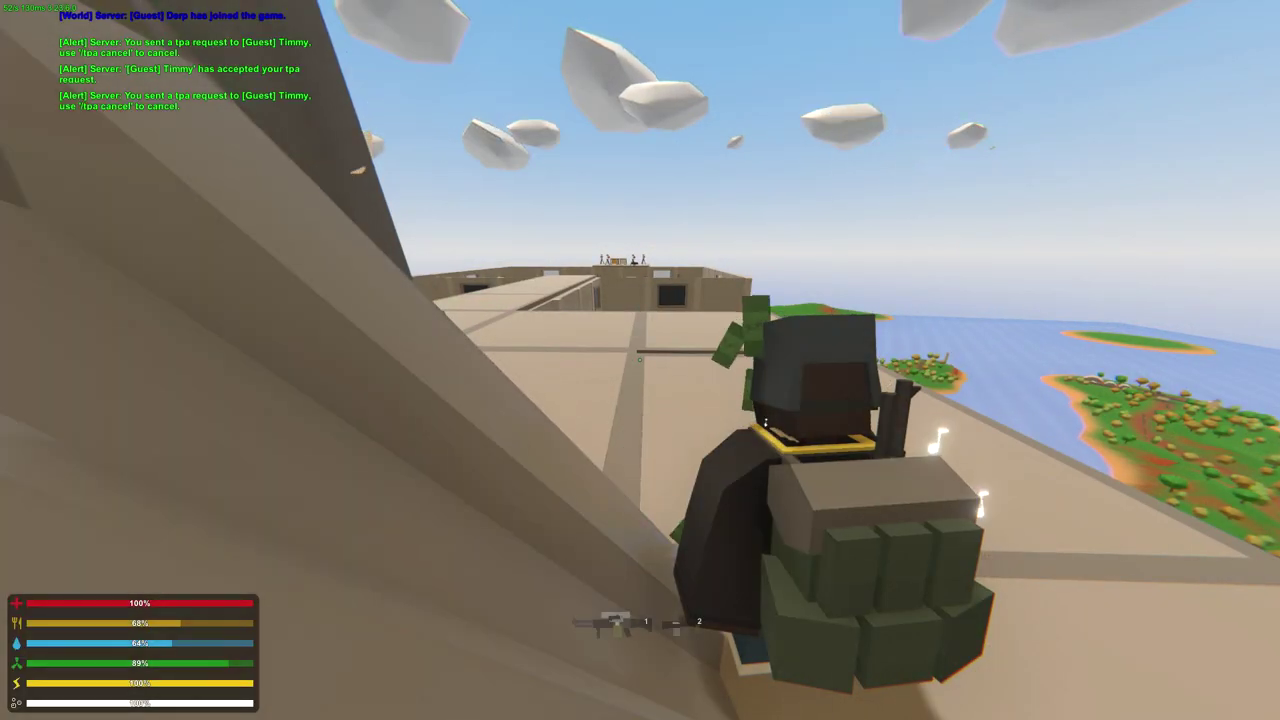
Check the gear list, then switch to first-person view.
{"action": "key", "text": "g"}
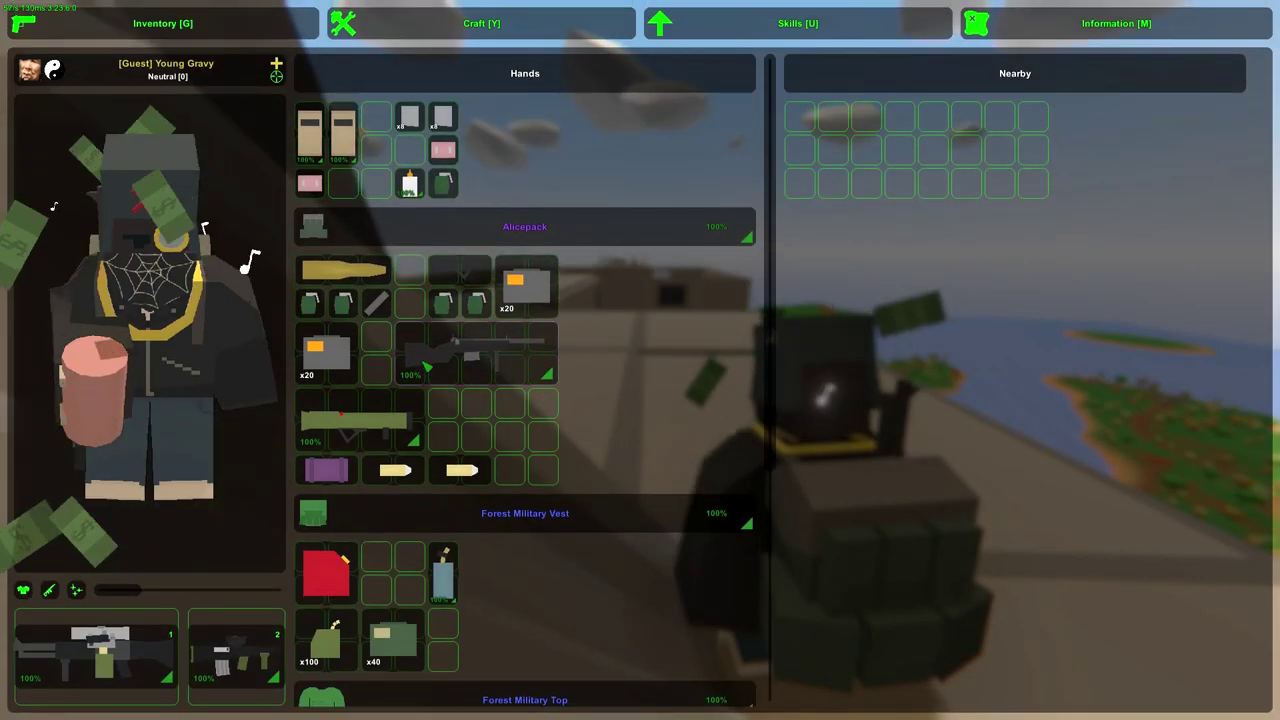
{"action": "scroll", "coordinate": [540, 400], "scroll_direction": "down", "scroll_amount": 3}
{"action": "scroll", "coordinate": [540, 400], "scroll_direction": "down", "scroll_amount": 3}
{"action": "key", "text": "g"}
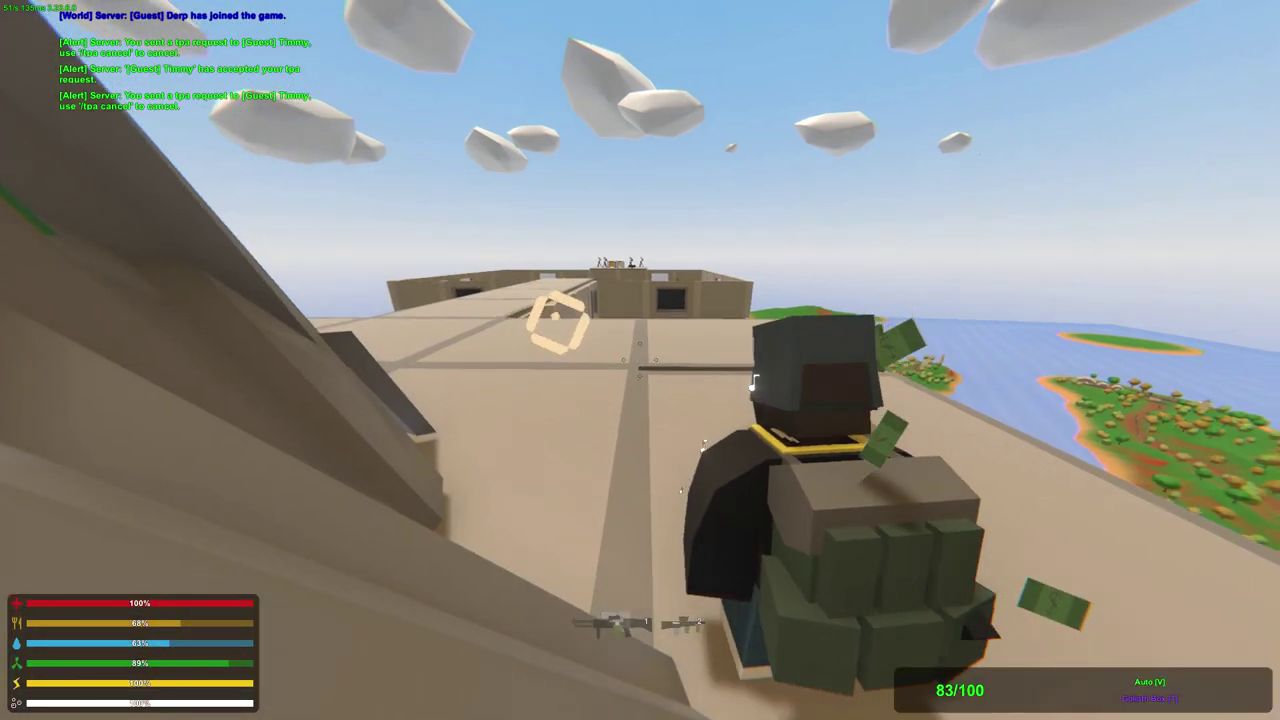
{"action": "key", "text": "h"}
Scope in to shoot the green rooftop sentry, the roof crate and the yellow platform edge.
{"action": "right_click", "coordinate": [640, 360]}
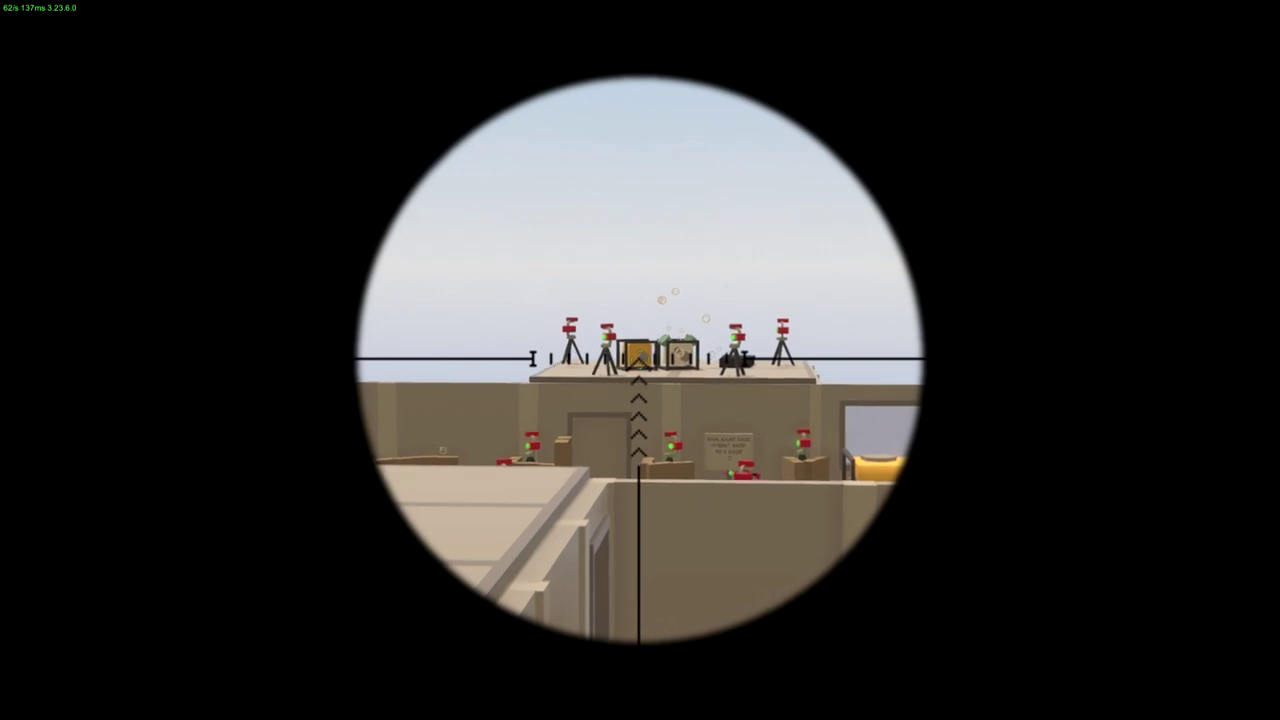
{"action": "right_click", "coordinate": [640, 360]}
{"action": "right_click", "coordinate": [640, 360]}
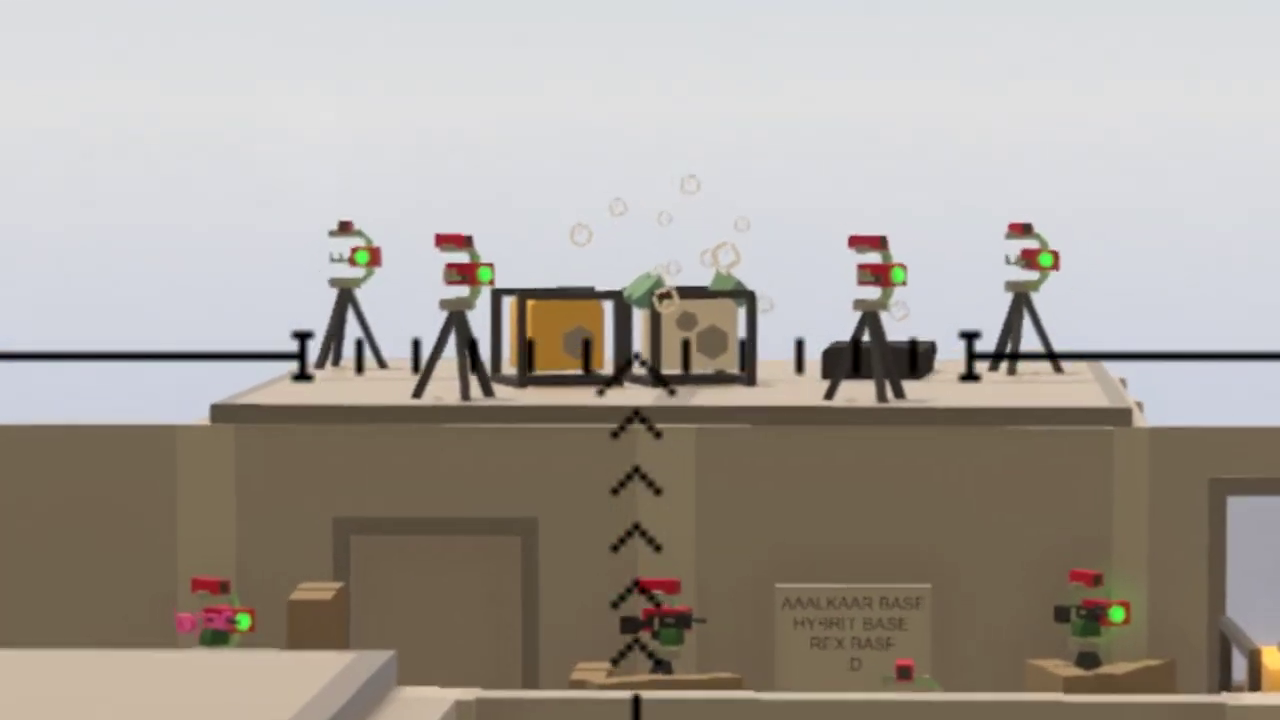
{"action": "left_click", "coordinate": [640, 360]}
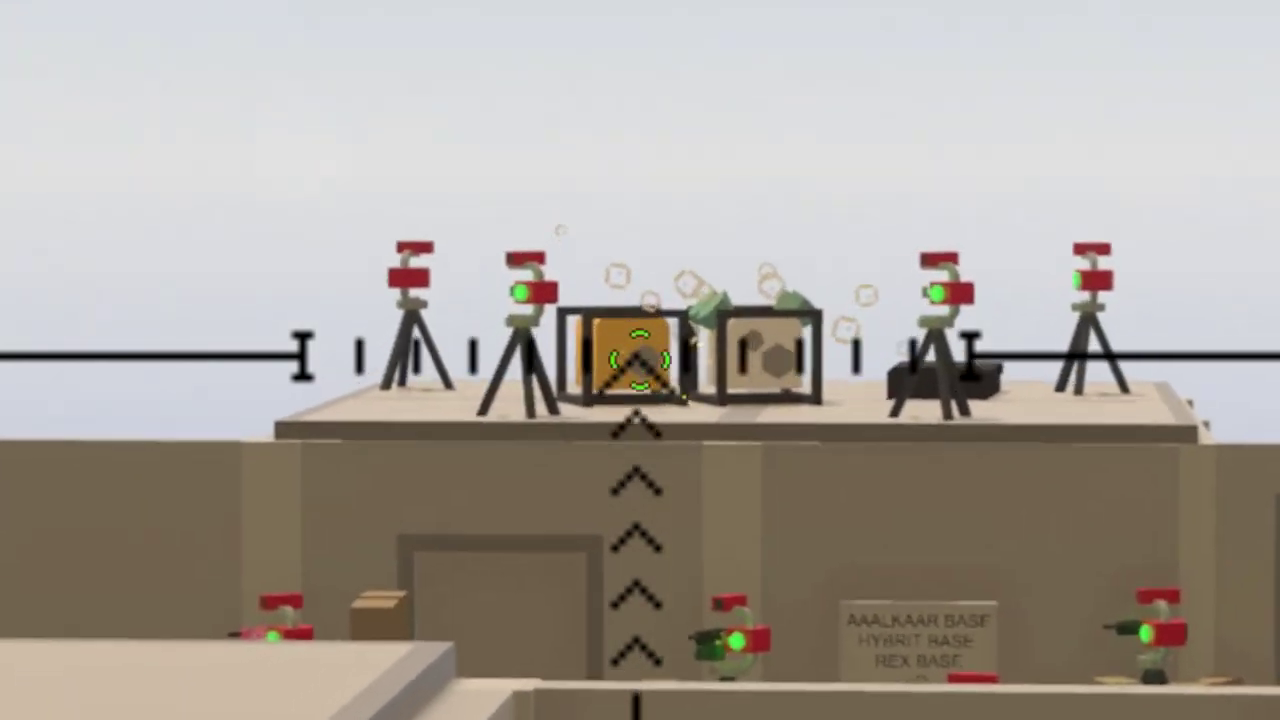
{"action": "left_click", "coordinate": [640, 360]}
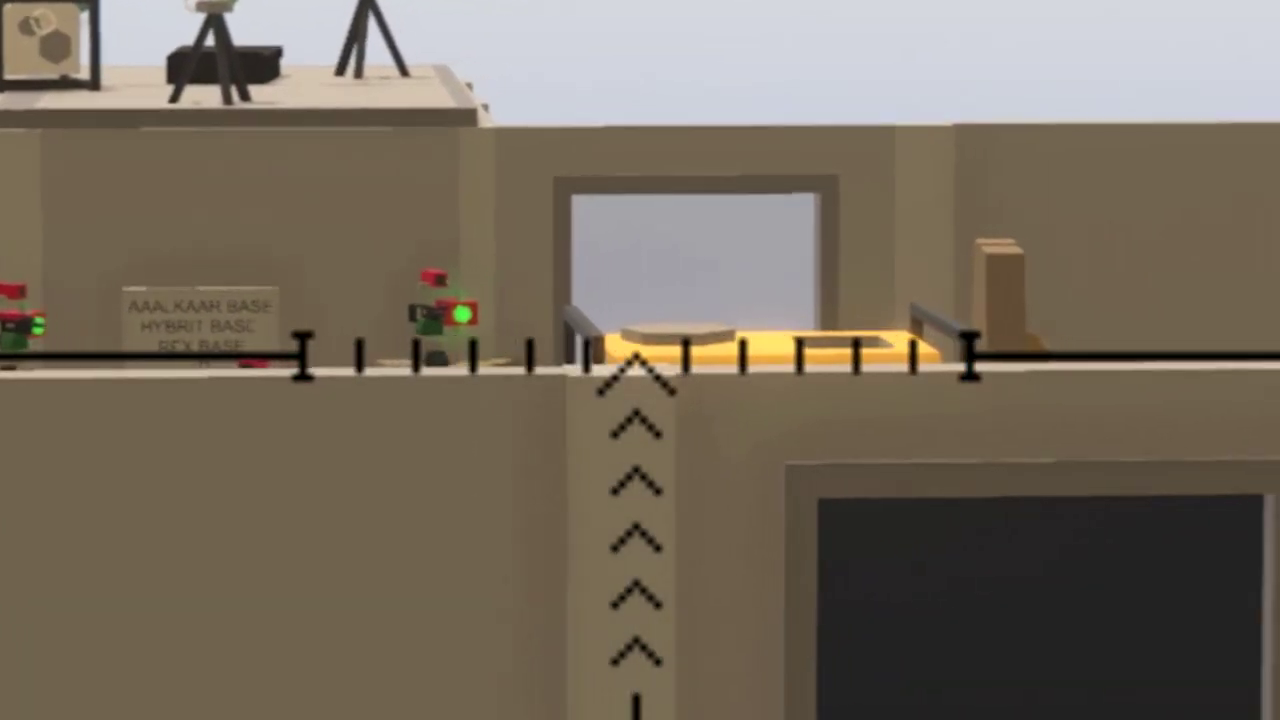
{"action": "left_click", "coordinate": [640, 360]}
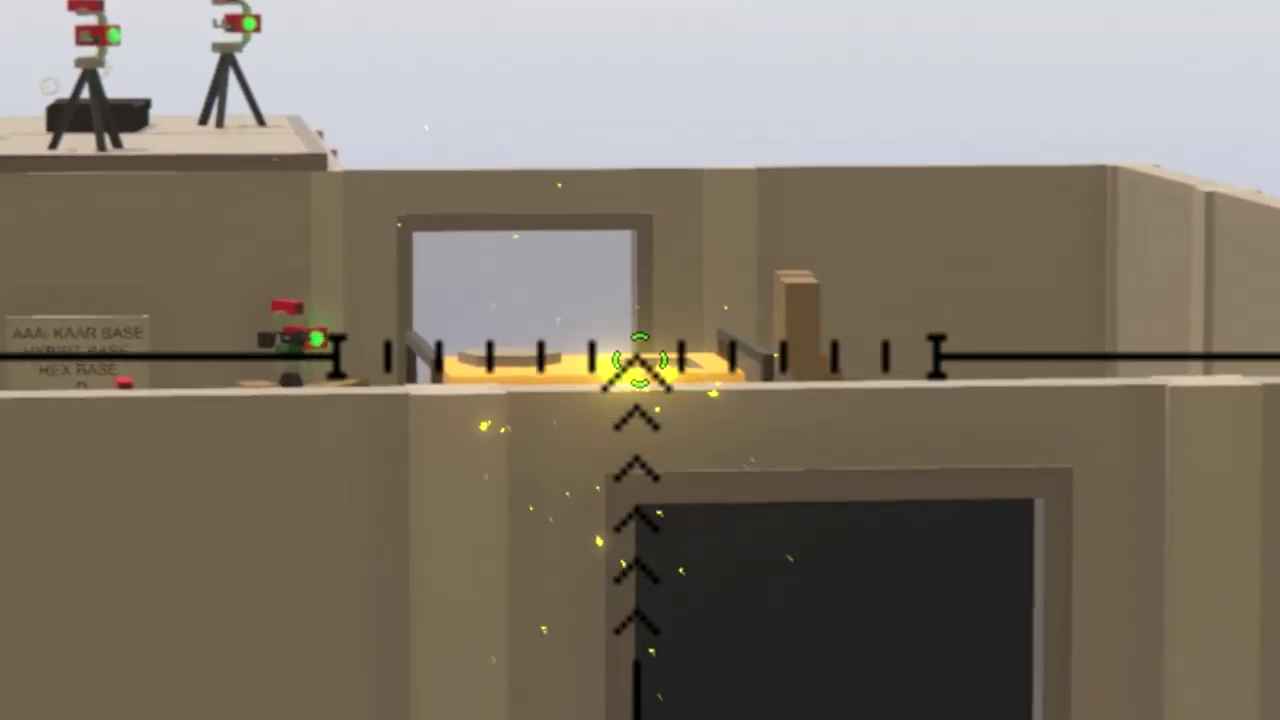
{"action": "right_click", "coordinate": [640, 360]}
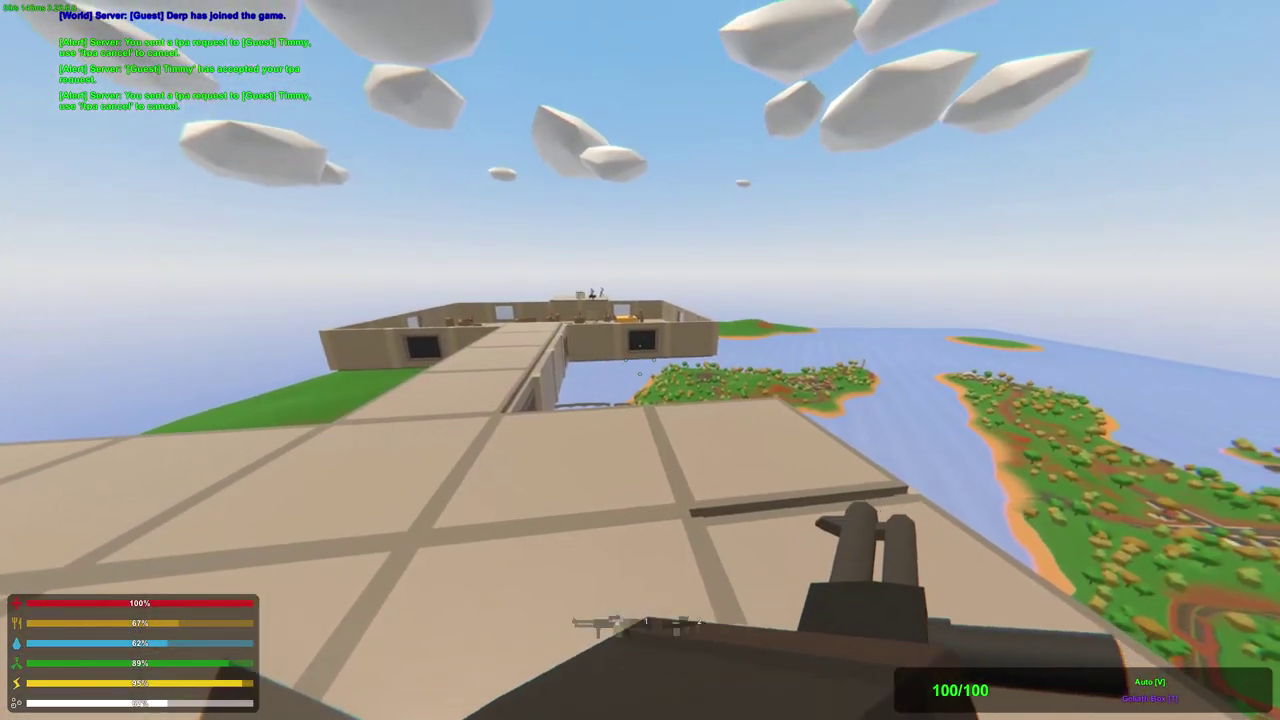
Equip the sniper rifle, scope the building, then cross the bridge and drop to the sign.
{"action": "key", "text": "1"}
{"action": "right_click", "coordinate": [640, 360]}
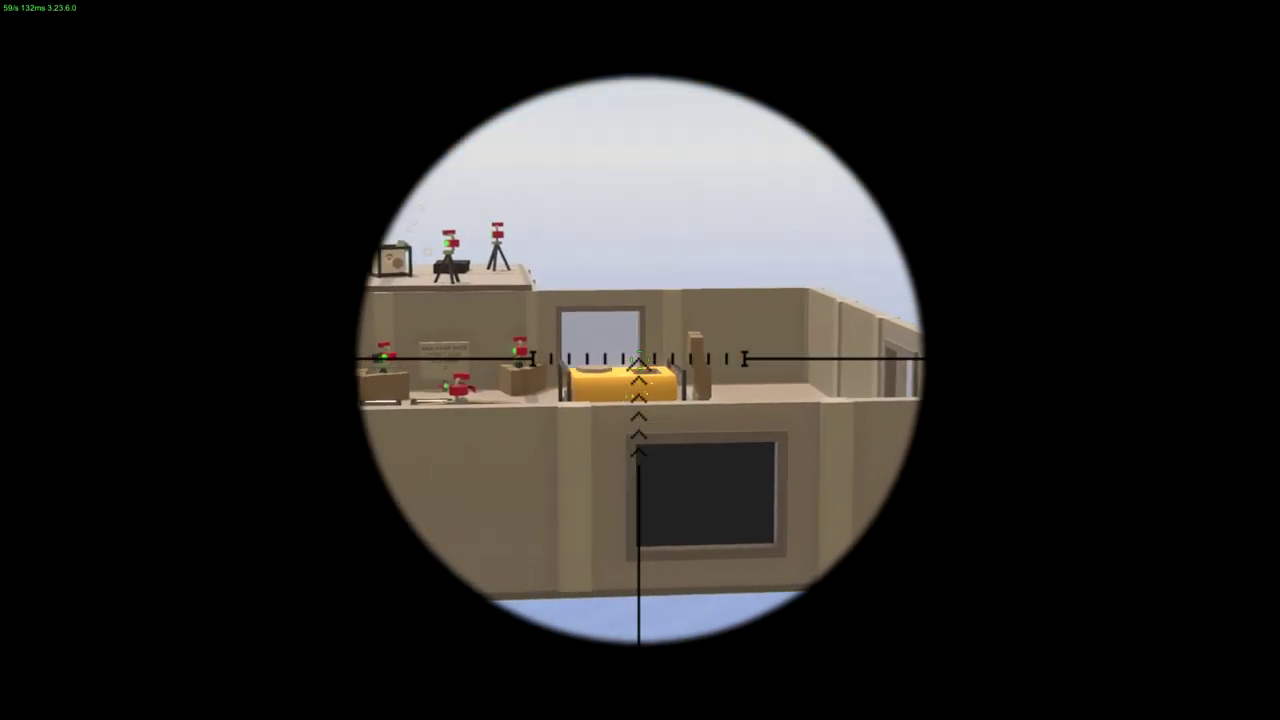
{"action": "right_click", "coordinate": [640, 360]}
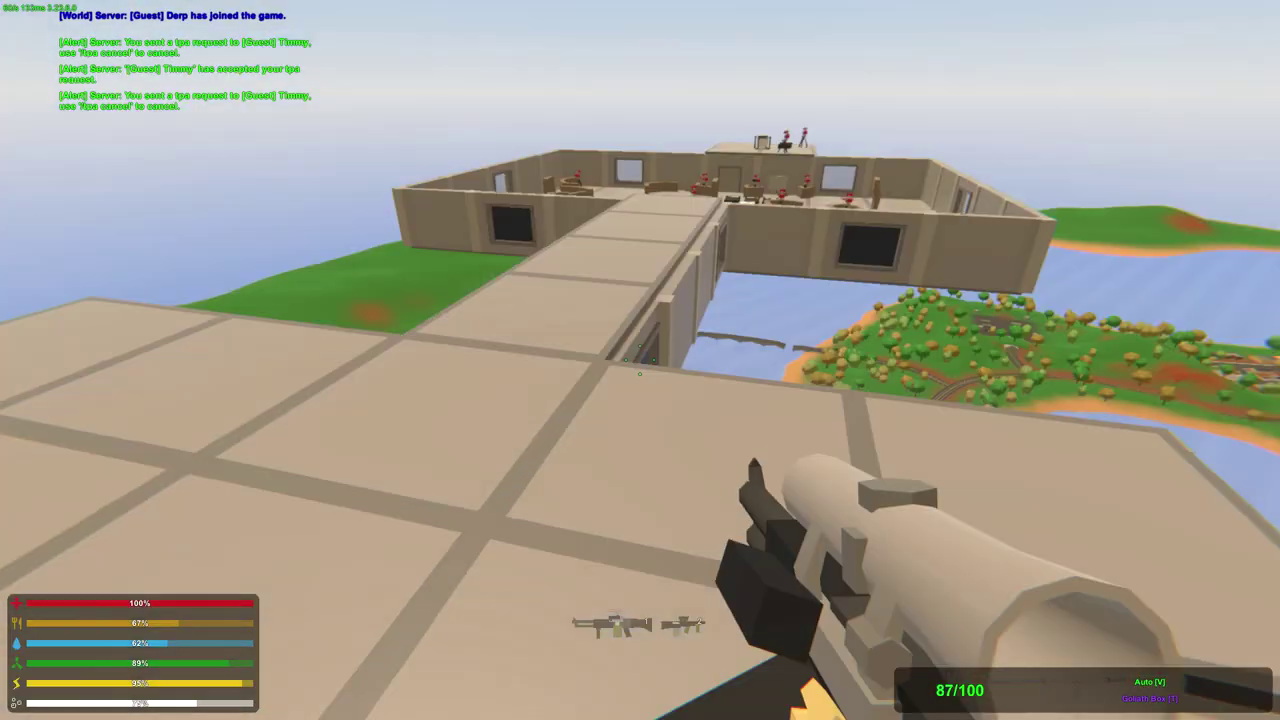
{"action": "key", "text": "h"}
{"action": "key", "text": "w"}
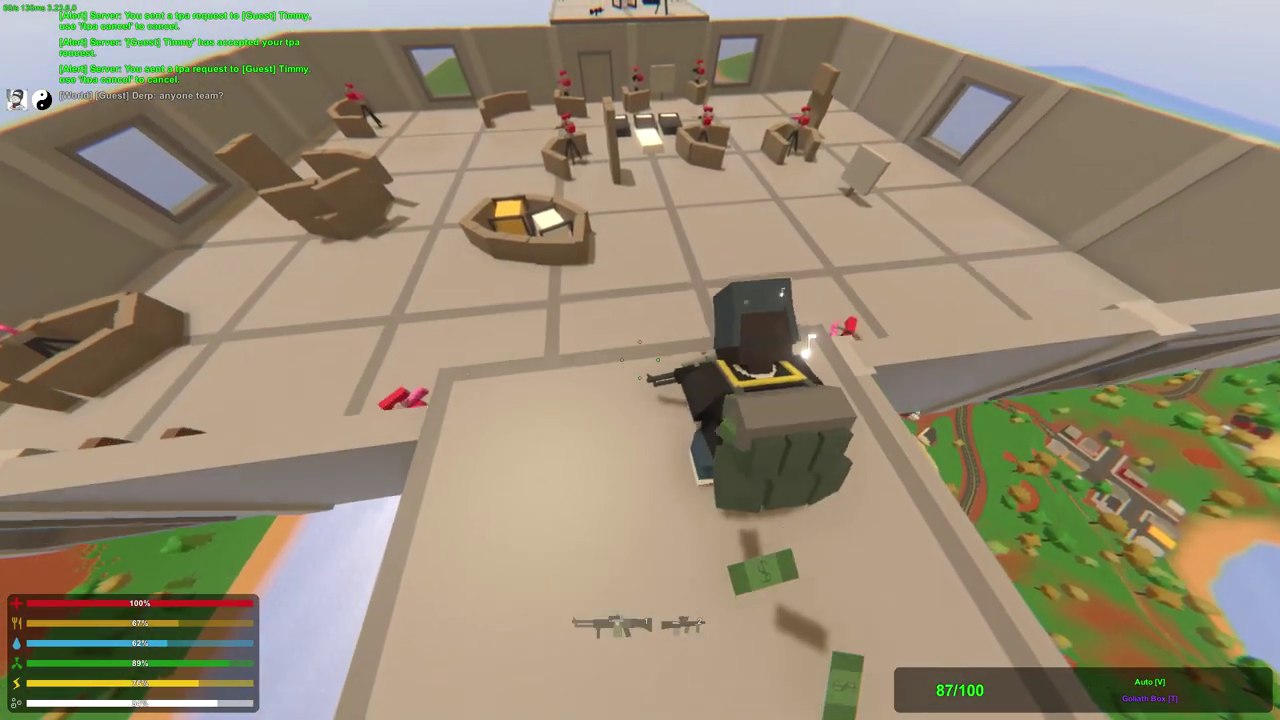
{"action": "key", "text": "w"}
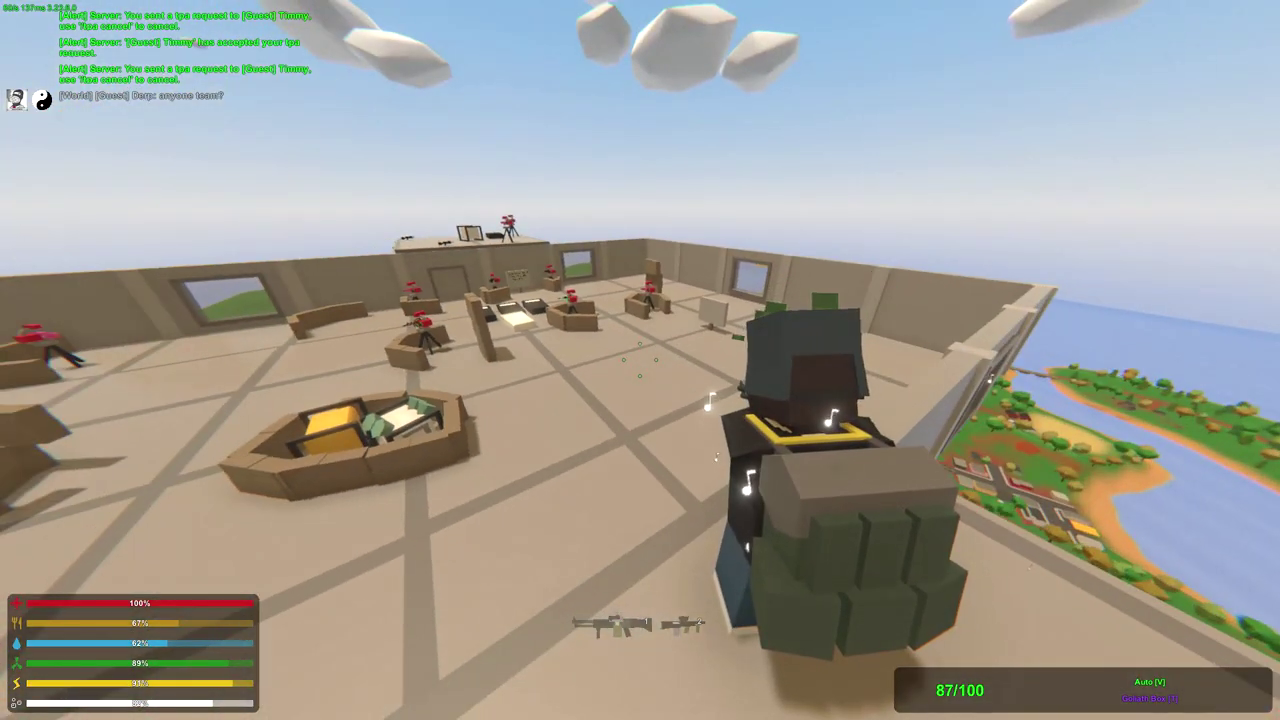
{"action": "key", "text": "h"}
{"action": "key", "text": "w"}
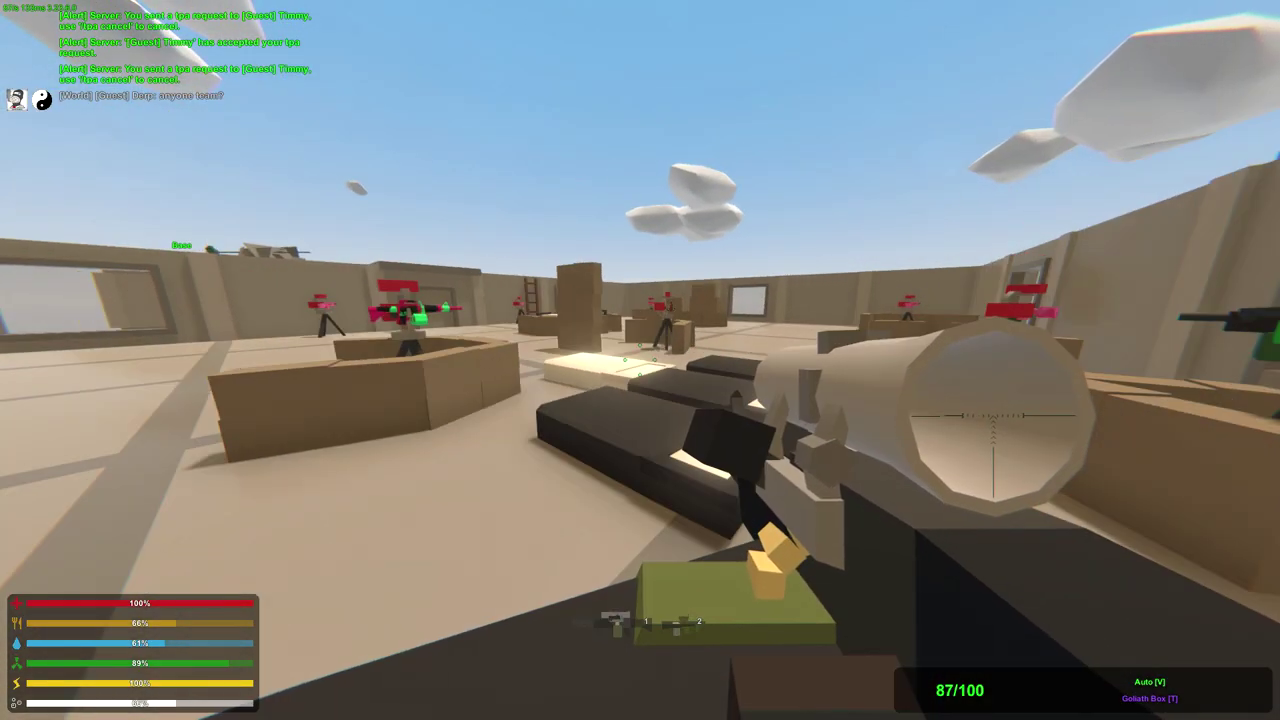
Check the map screen, then fire across the room at the crate barricades.
{"action": "key", "text": "m"}
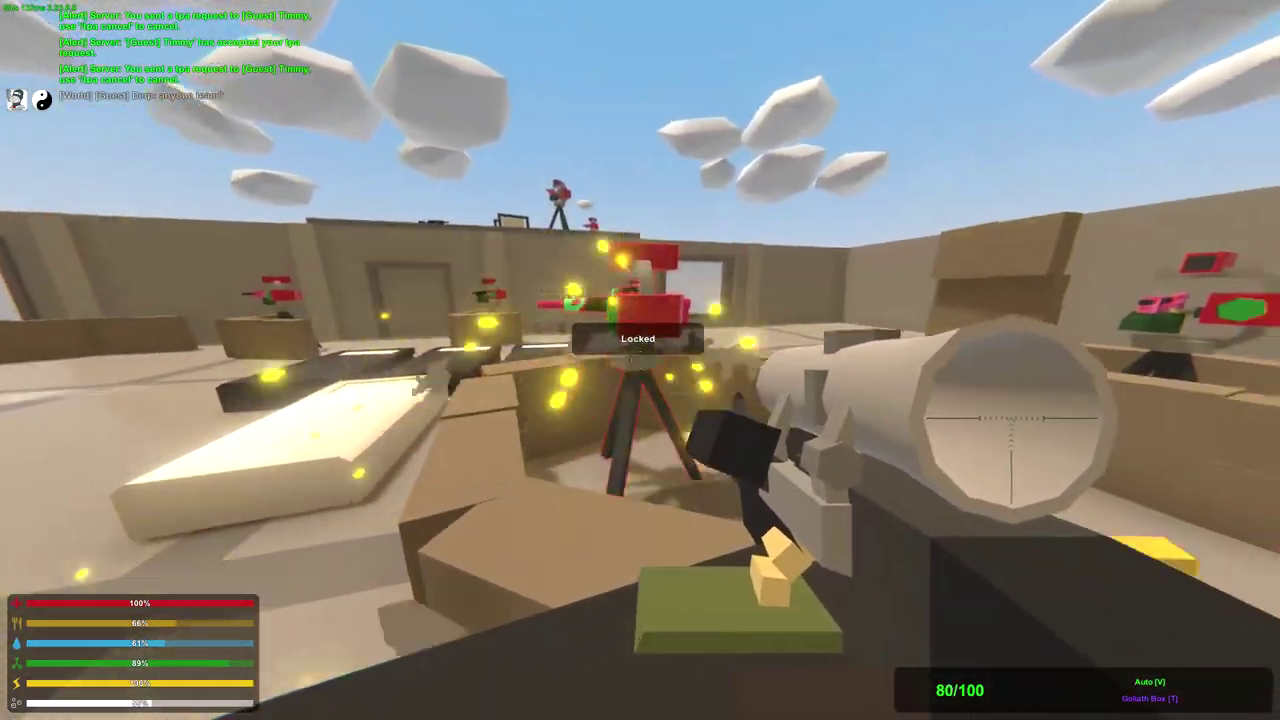
{"action": "left_click", "coordinate": [640, 360]}
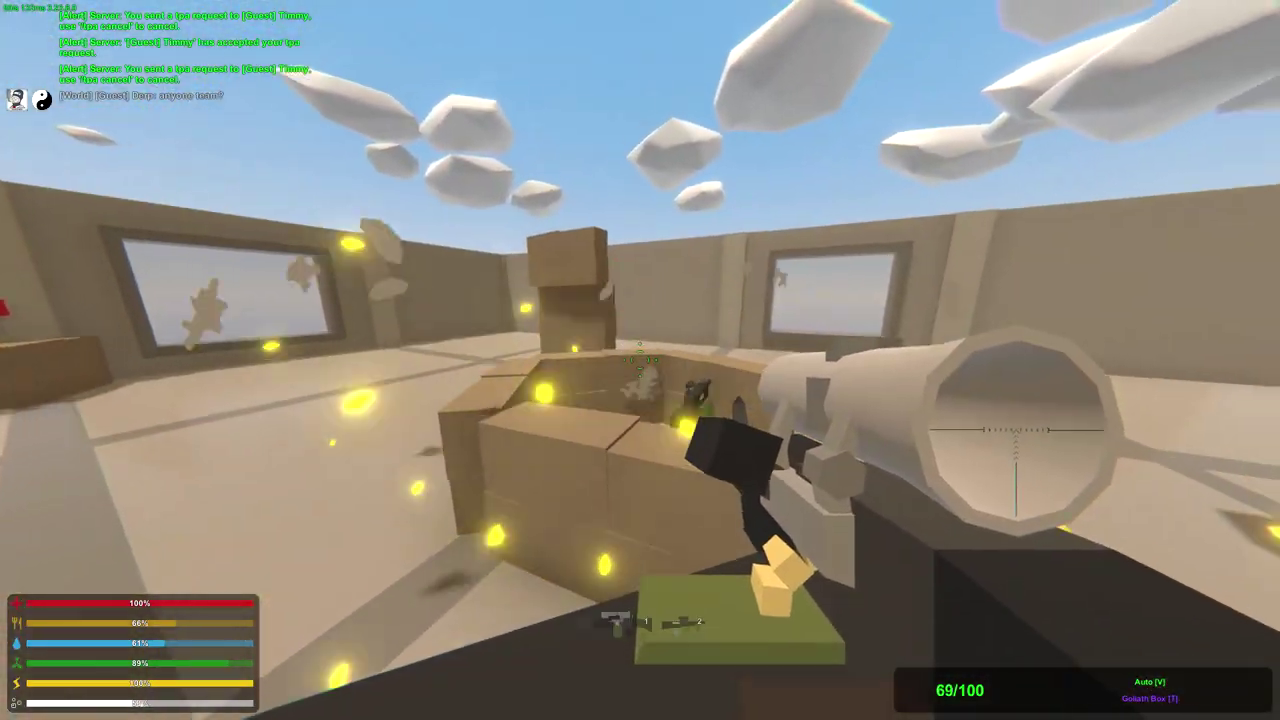
{"action": "left_click_drag", "start_coordinate": [640, 360], "coordinate": [640, 360]}
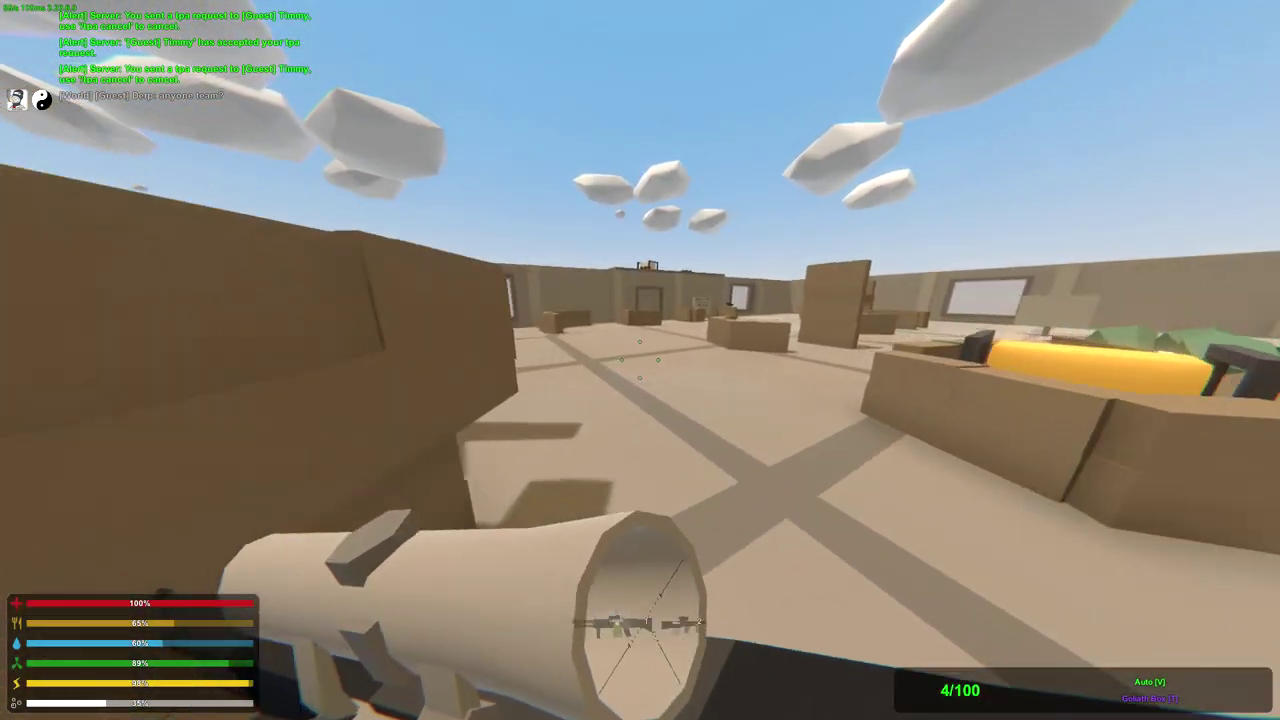
{"action": "key", "text": "h"}
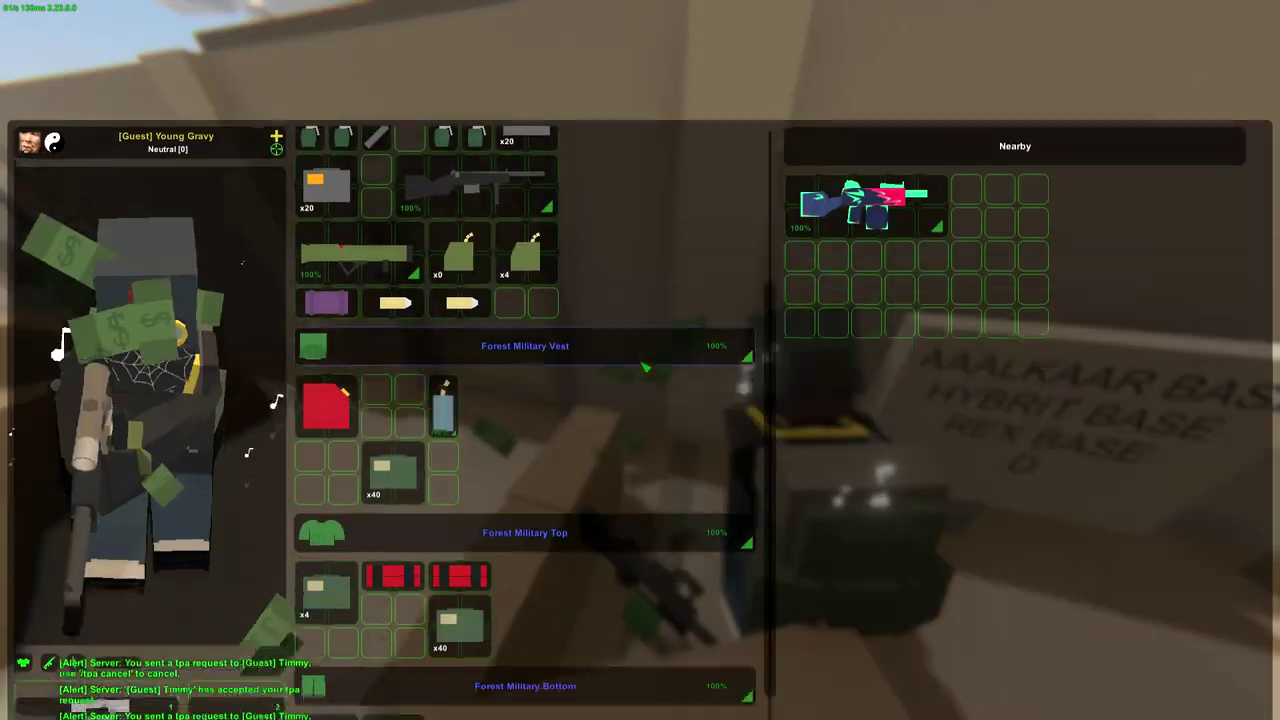
Shoot the sentries, reloading the rifle midway, and sweep fire across the outlined ones.
{"action": "key", "text": "Tab"}
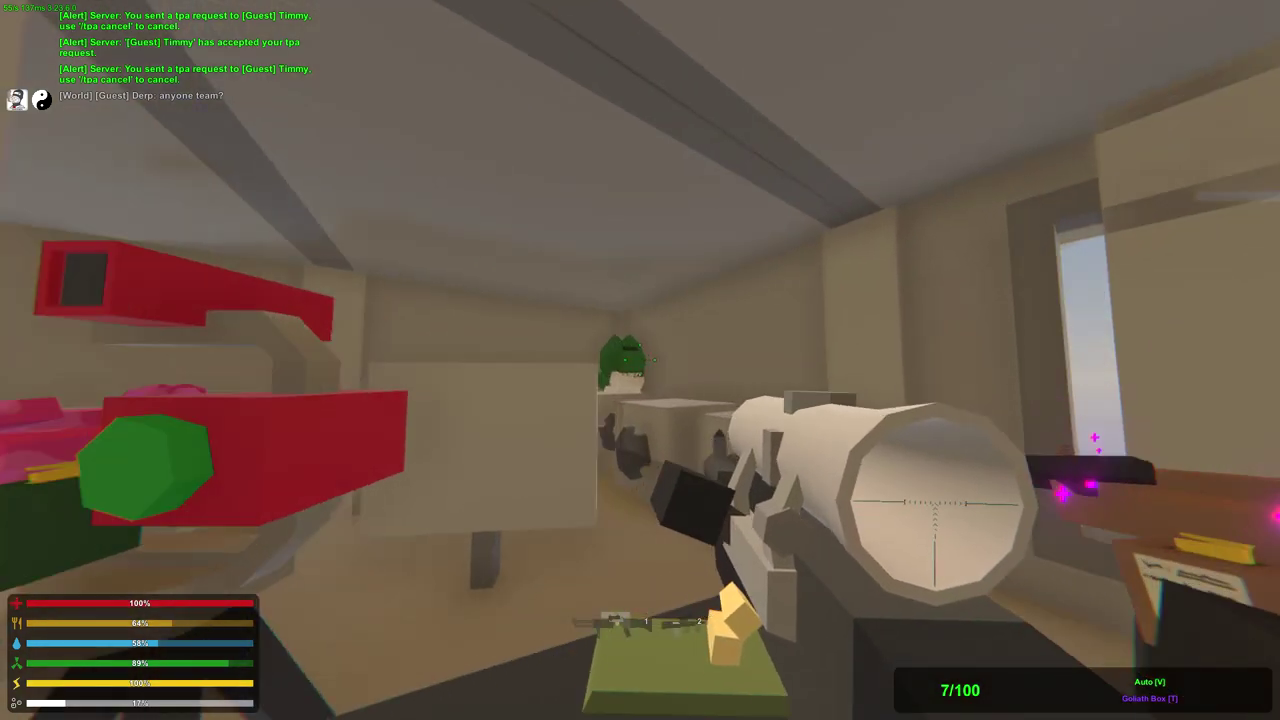
{"action": "left_click", "coordinate": [640, 360]}
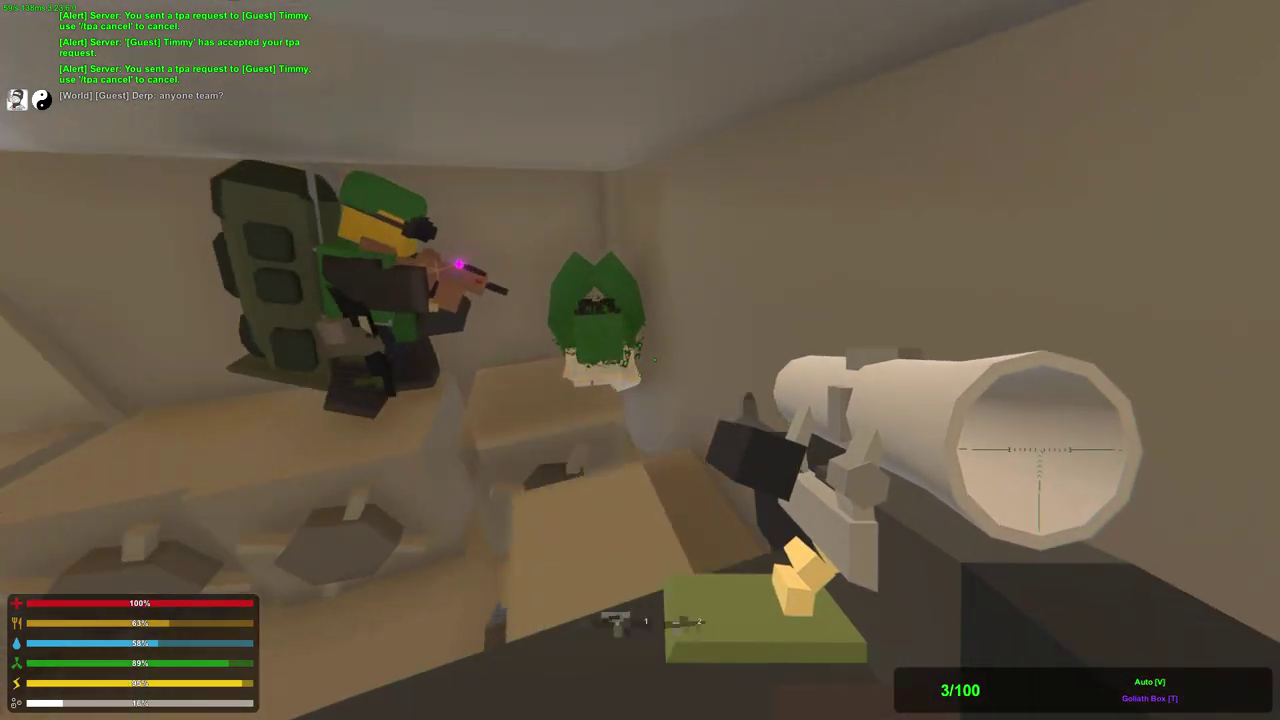
{"action": "left_click", "coordinate": [640, 360]}
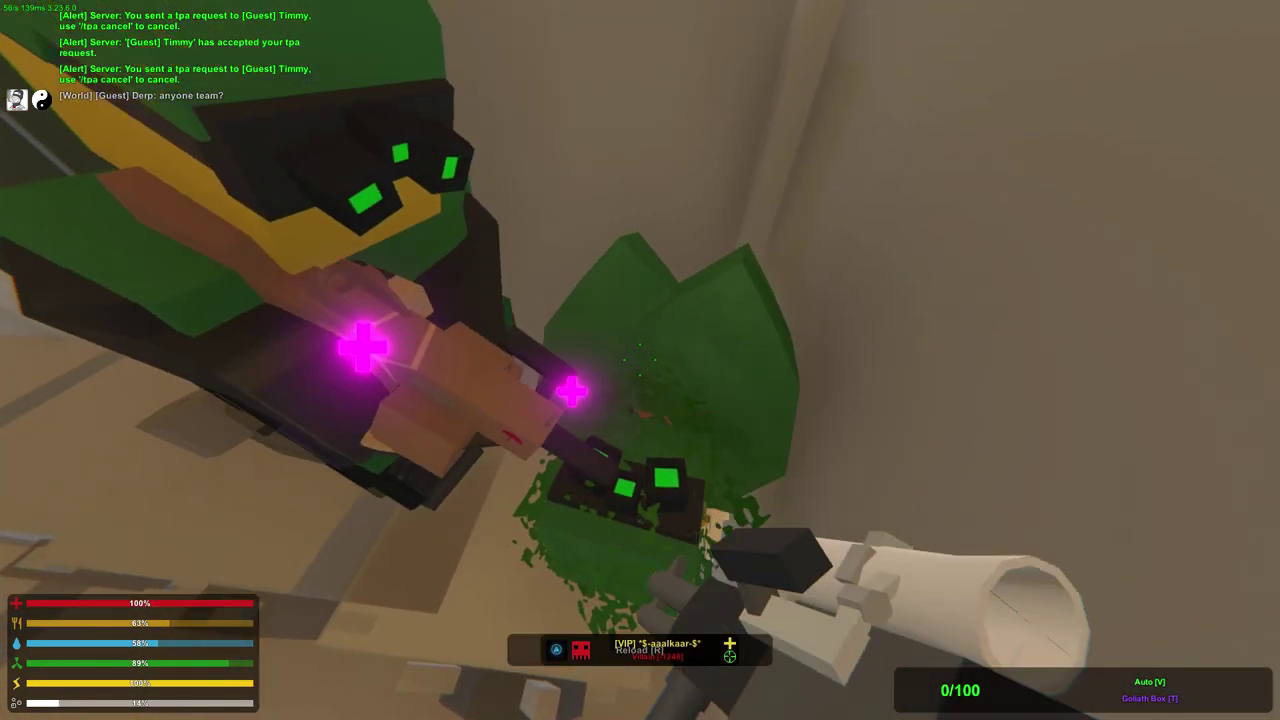
{"action": "key", "text": "r"}
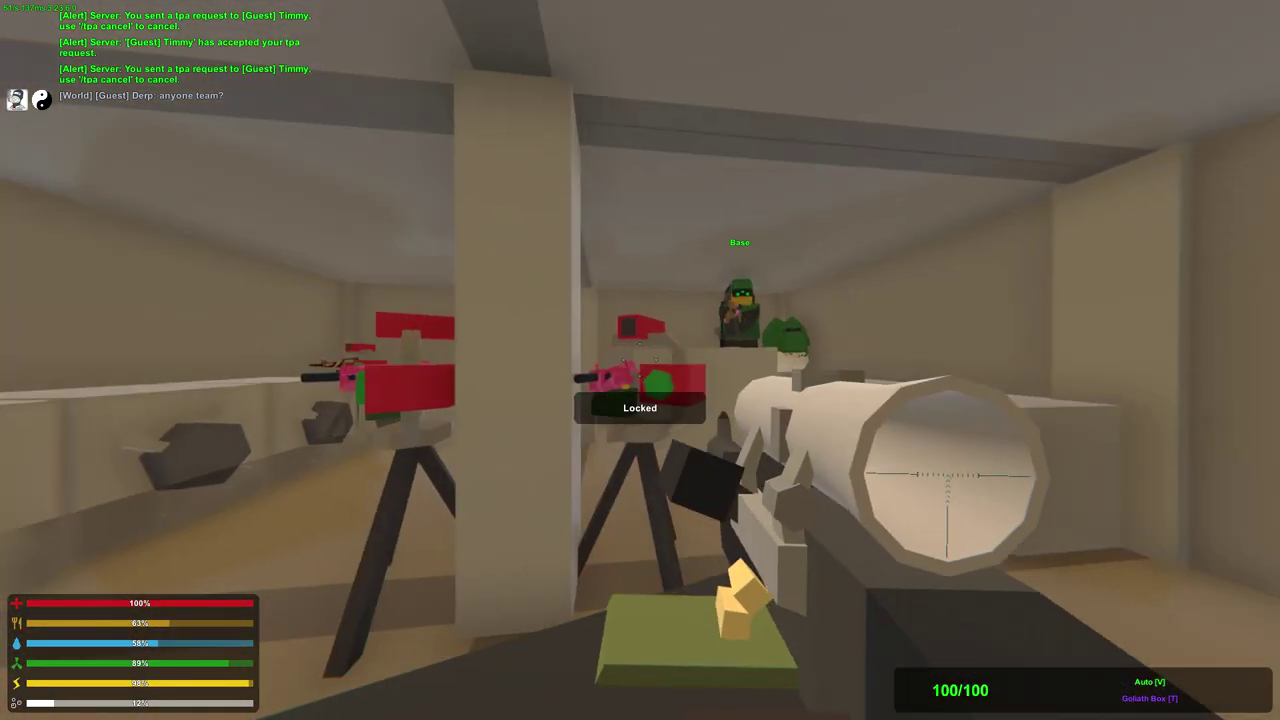
{"action": "left_click", "coordinate": [640, 360]}
{"action": "left_click_drag", "start_coordinate": [640, 360], "coordinate": [640, 360]}
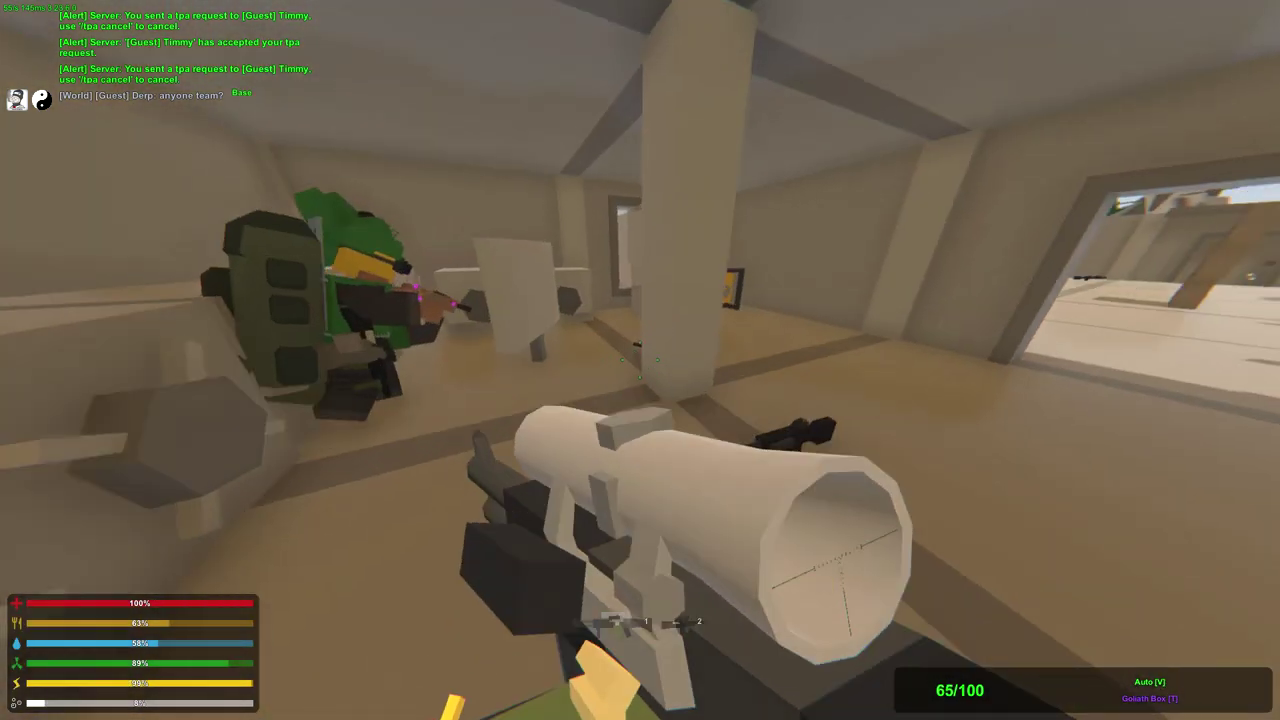
Walk around the room back to the teammate's corner and open the inventory.
{"action": "key", "text": "w"}
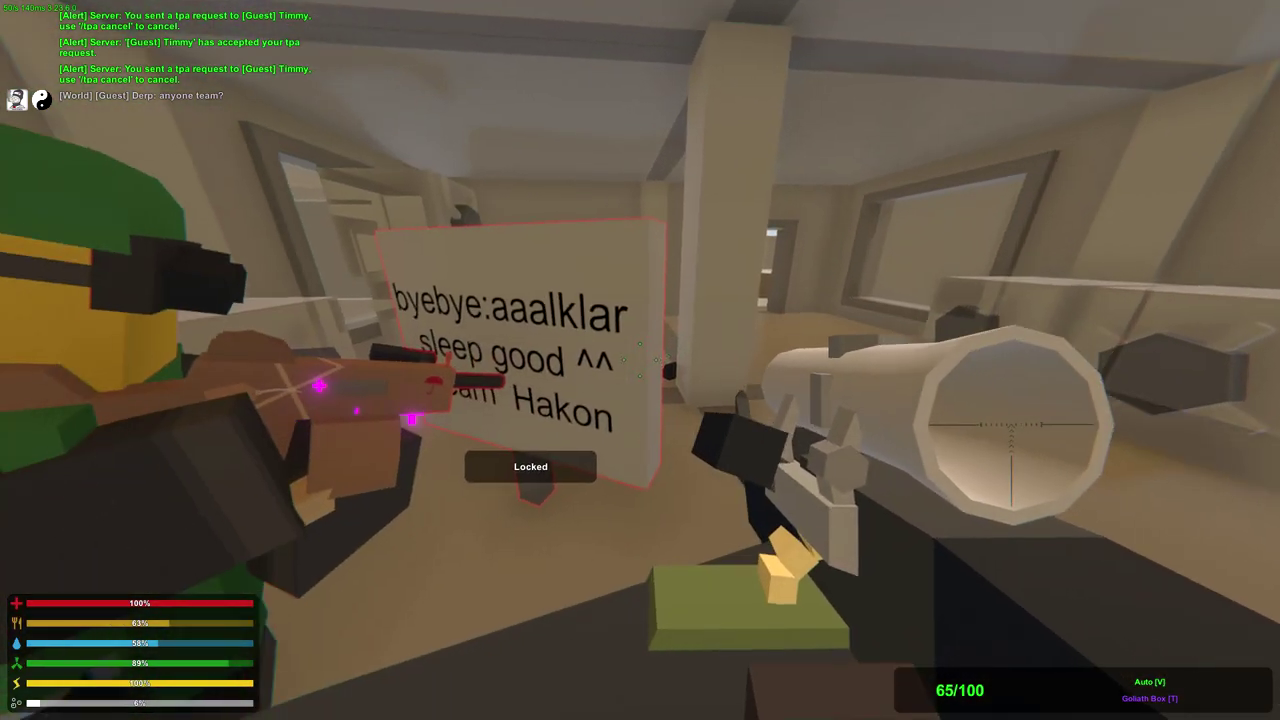
{"action": "key", "text": "w"}
{"action": "key", "text": "w"}
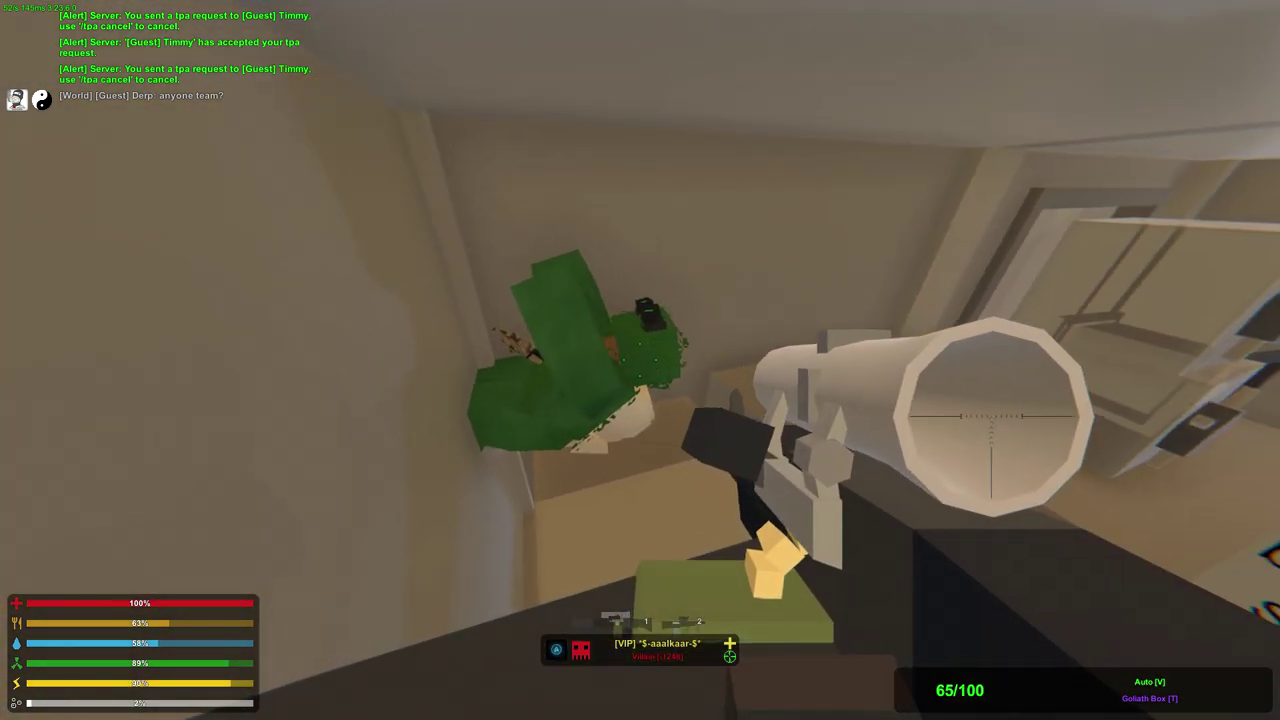
{"action": "key", "text": "w"}
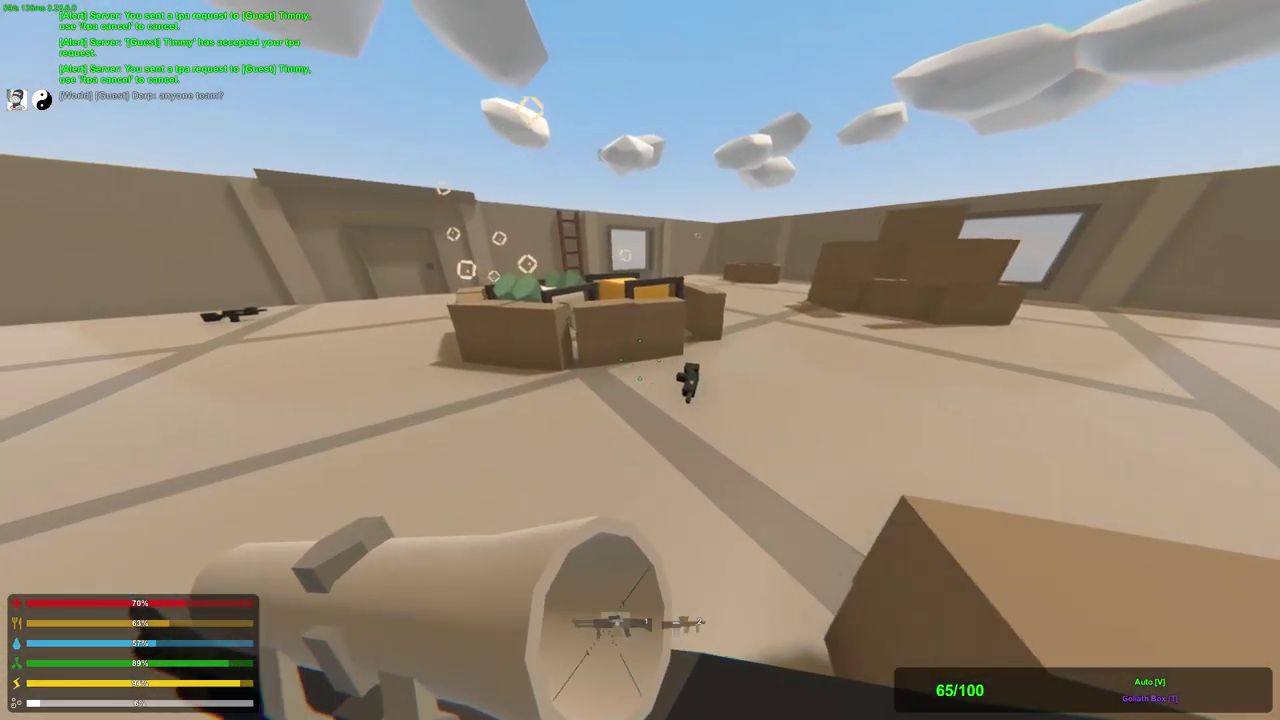
{"action": "key", "text": "g"}
{"action": "scroll", "coordinate": [520, 320], "scroll_direction": "up", "scroll_amount": 5}
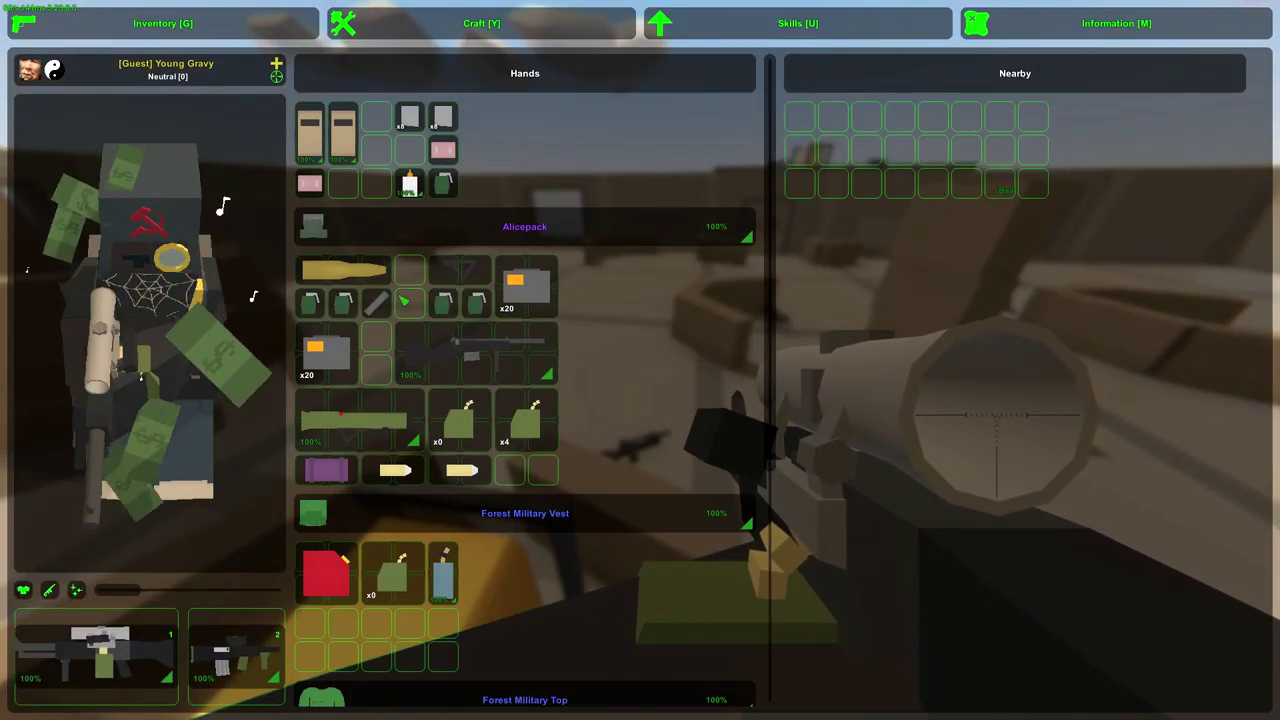
Put the inventory away, switch to the scoped rifle with 1, and glance at the island map.
{"action": "key", "text": "g"}
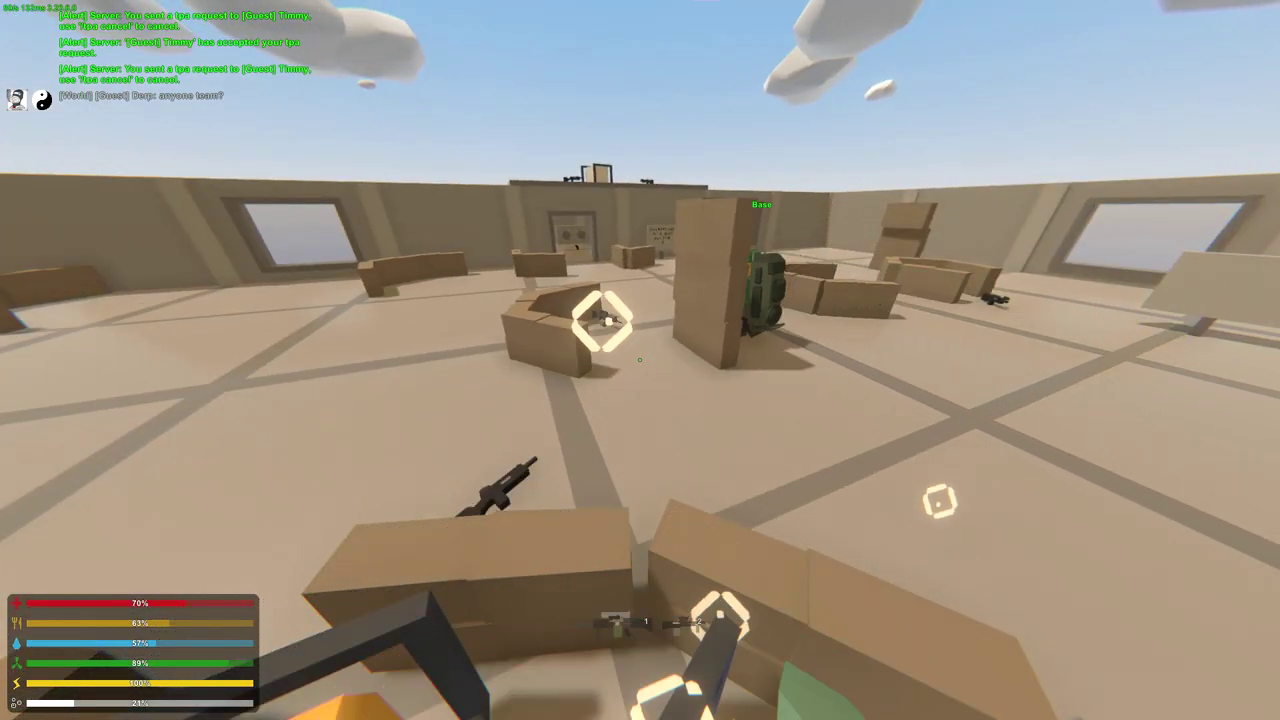
{"action": "key", "text": "1"}
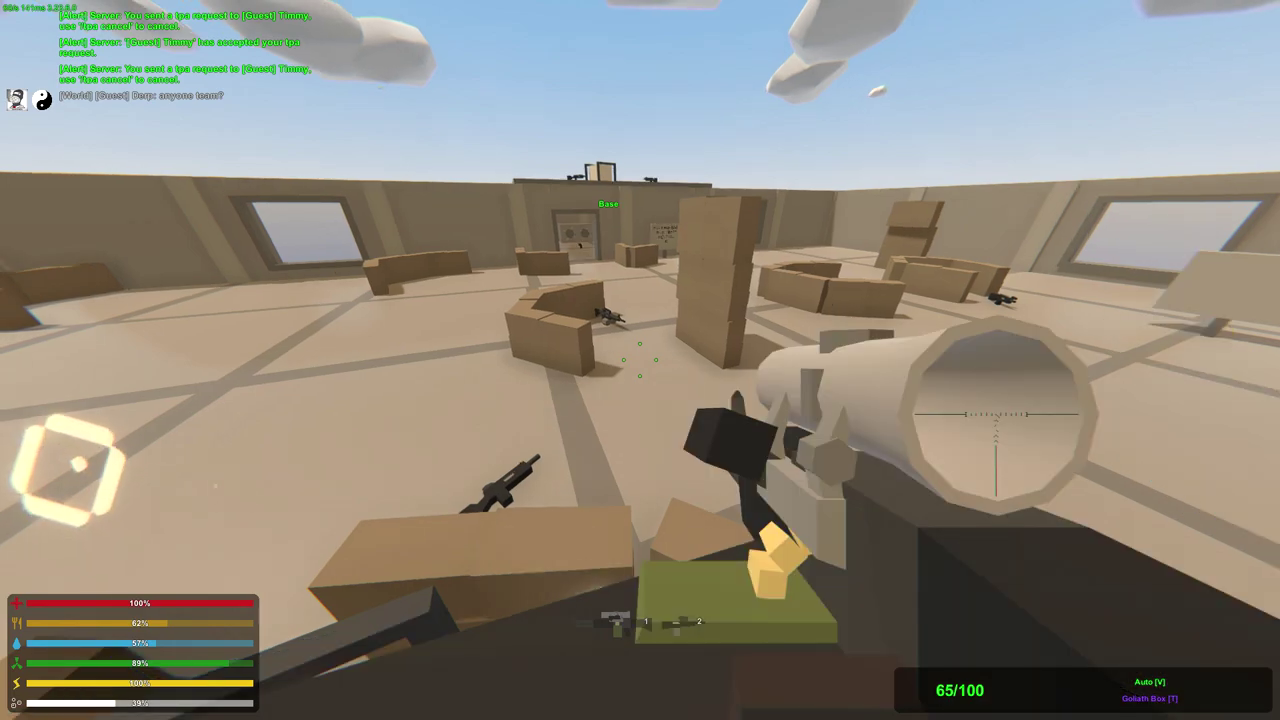
{"action": "key", "text": "m"}
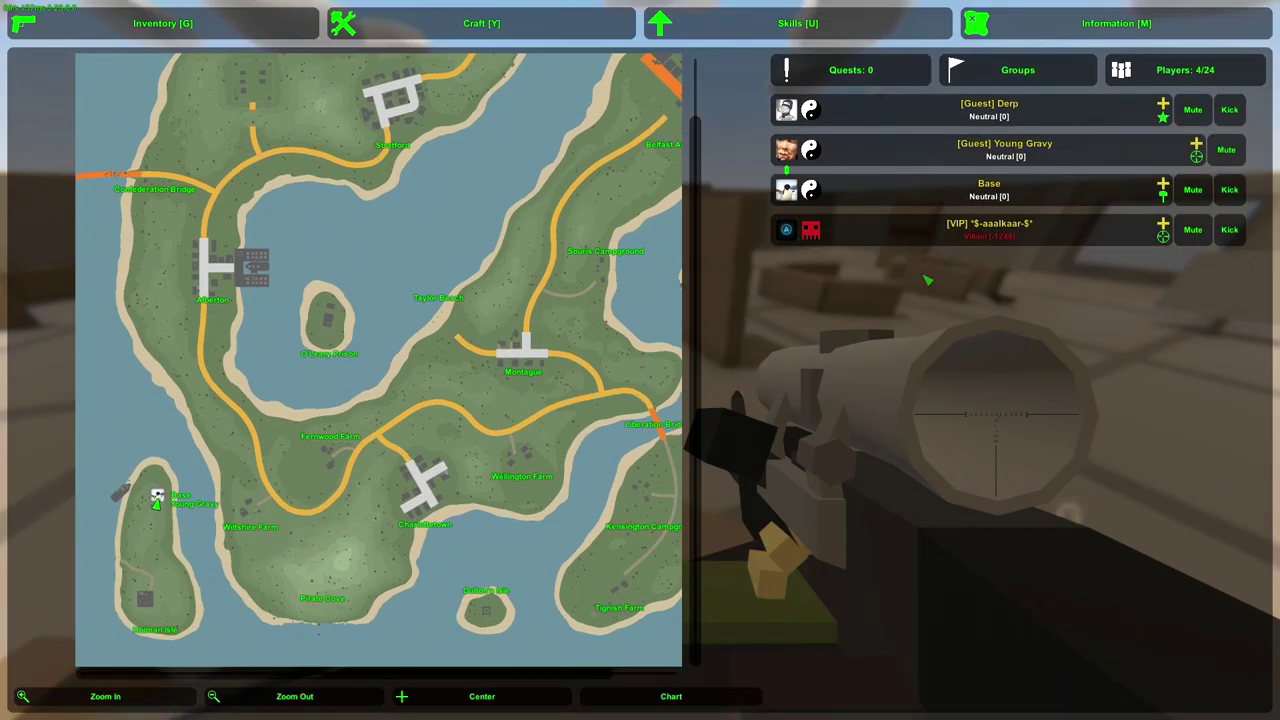
{"action": "key", "text": "m"}
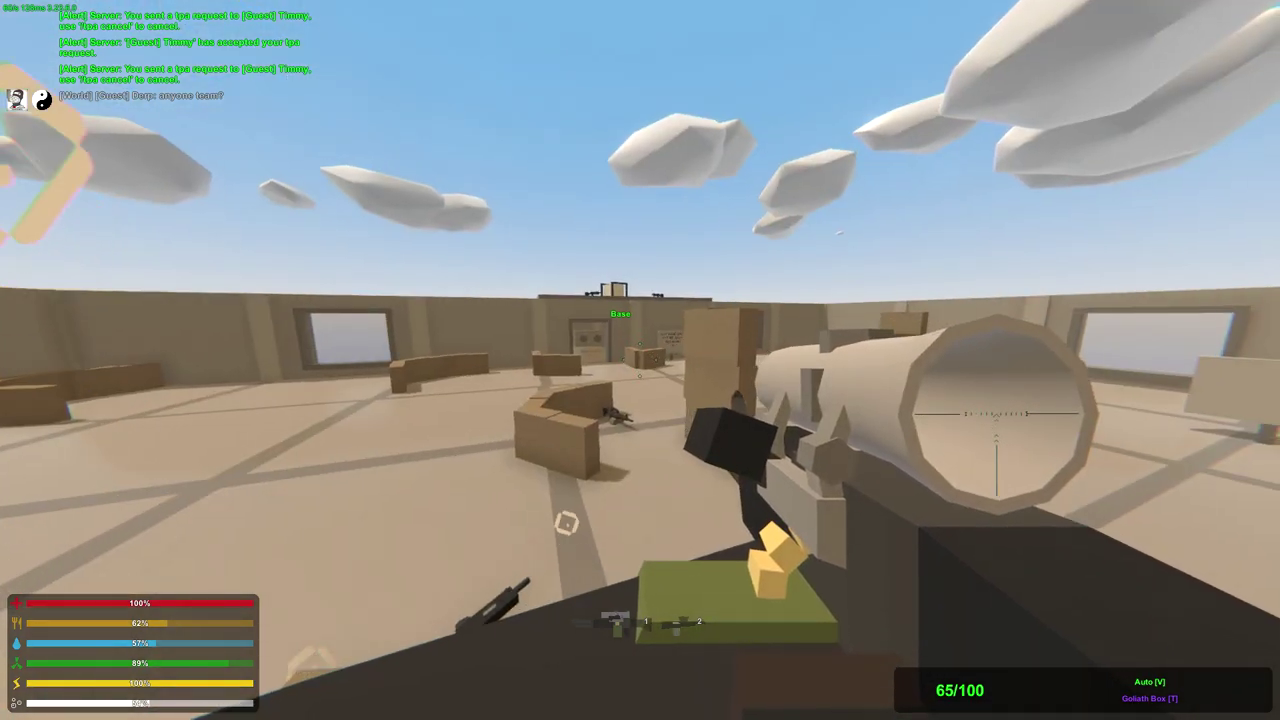
Walk through the doorway and past the pillar toward the teammate.
{"action": "key", "text": "G"}
{"action": "key", "text": "in"}
{"action": "key", "text": "Unturned;"}
{"action": "key", "text": "tab"}
{"action": "key", "text": "label"}
{"action": "key", "text": "showed"}
{"action": "key", "text": "\"Inventory"}
{"action": "key", "text": "[G]\"?"}
{"action": "key", "text": "g"}
{"action": "key", "text": "g"}
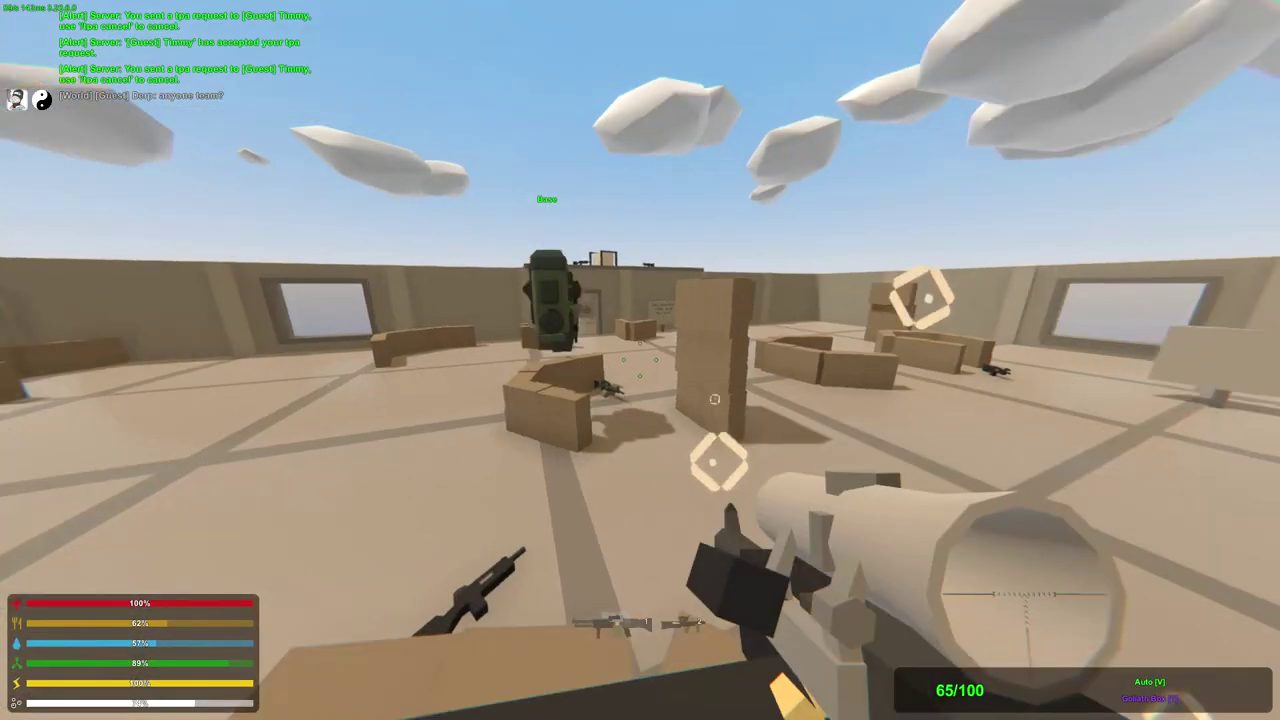
{"action": "key", "text": "w"}
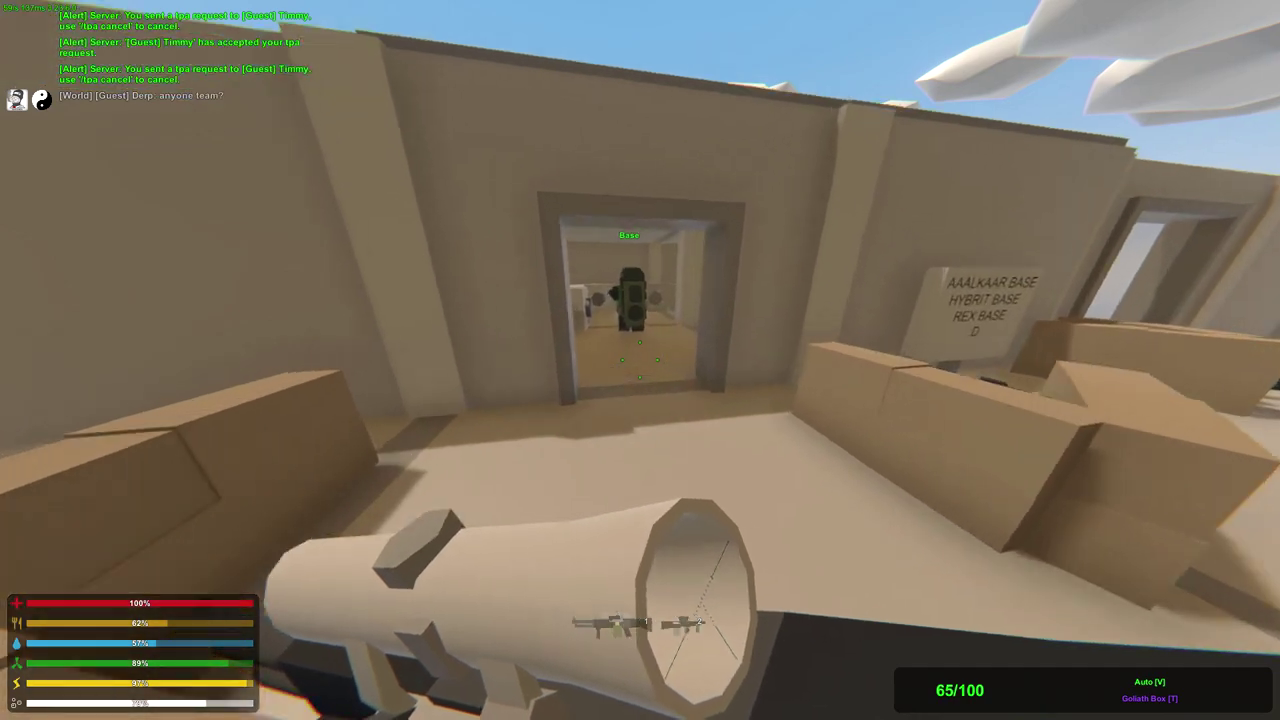
{"action": "key", "text": "w"}
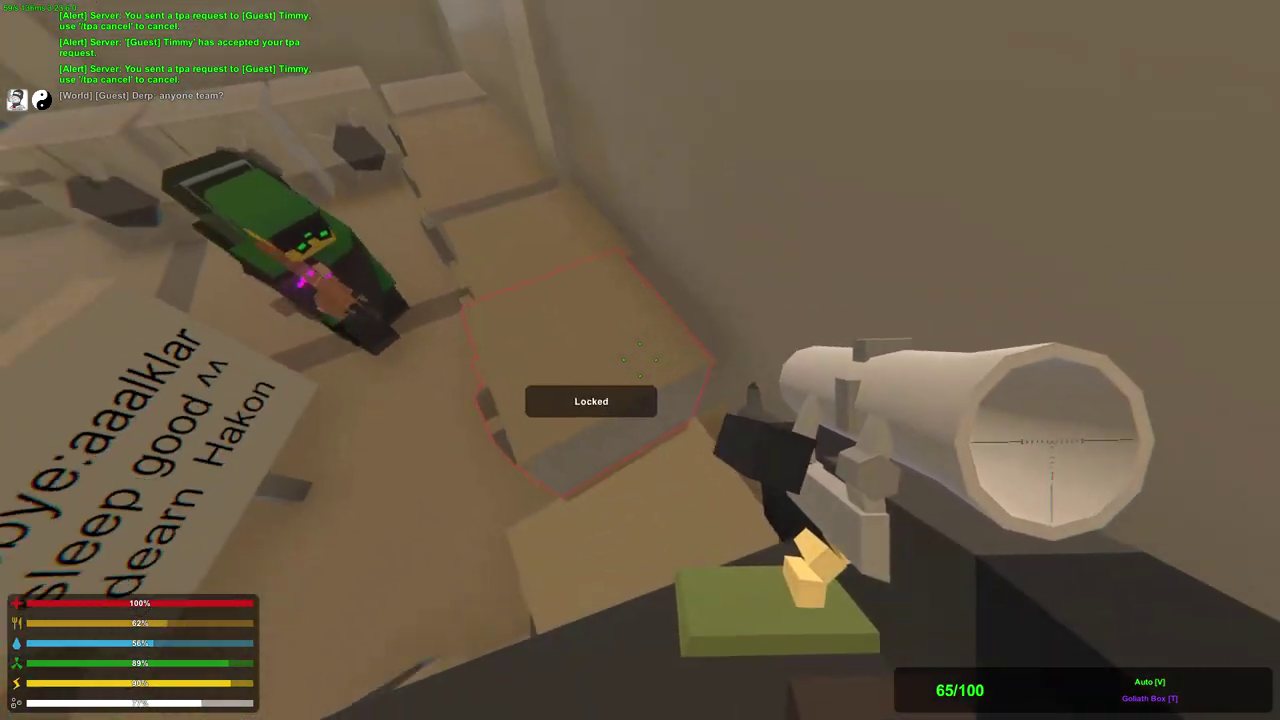
Empty the rifle into the locked locker, reloading once between bursts.
{"action": "left_click", "coordinate": [640, 360]}
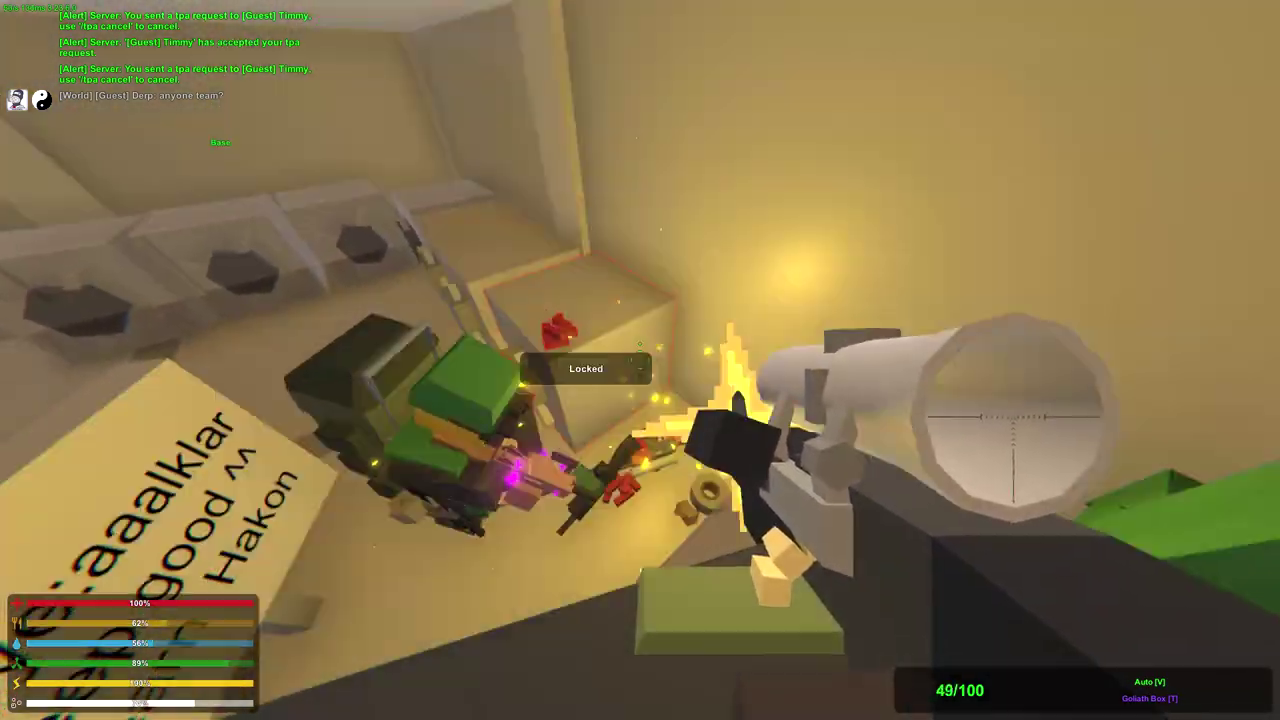
{"action": "left_click_drag", "start_coordinate": [640, 360], "coordinate": [640, 360]}
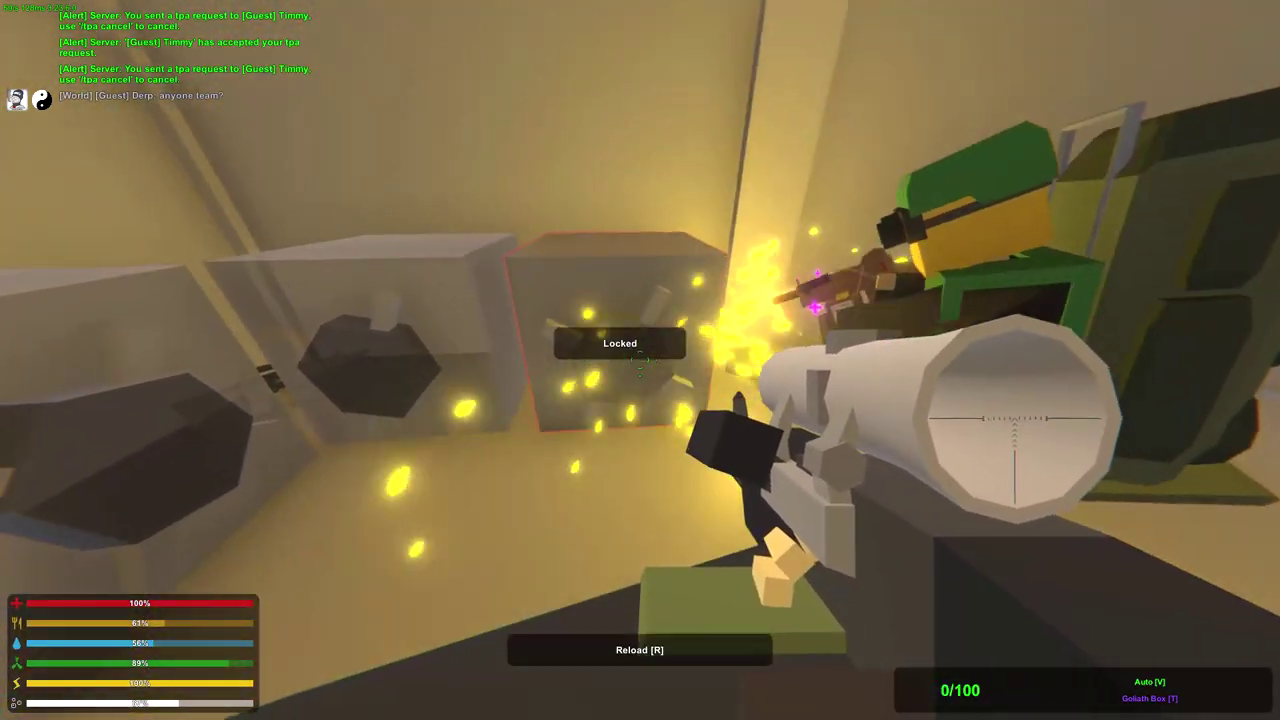
{"action": "key", "text": "r"}
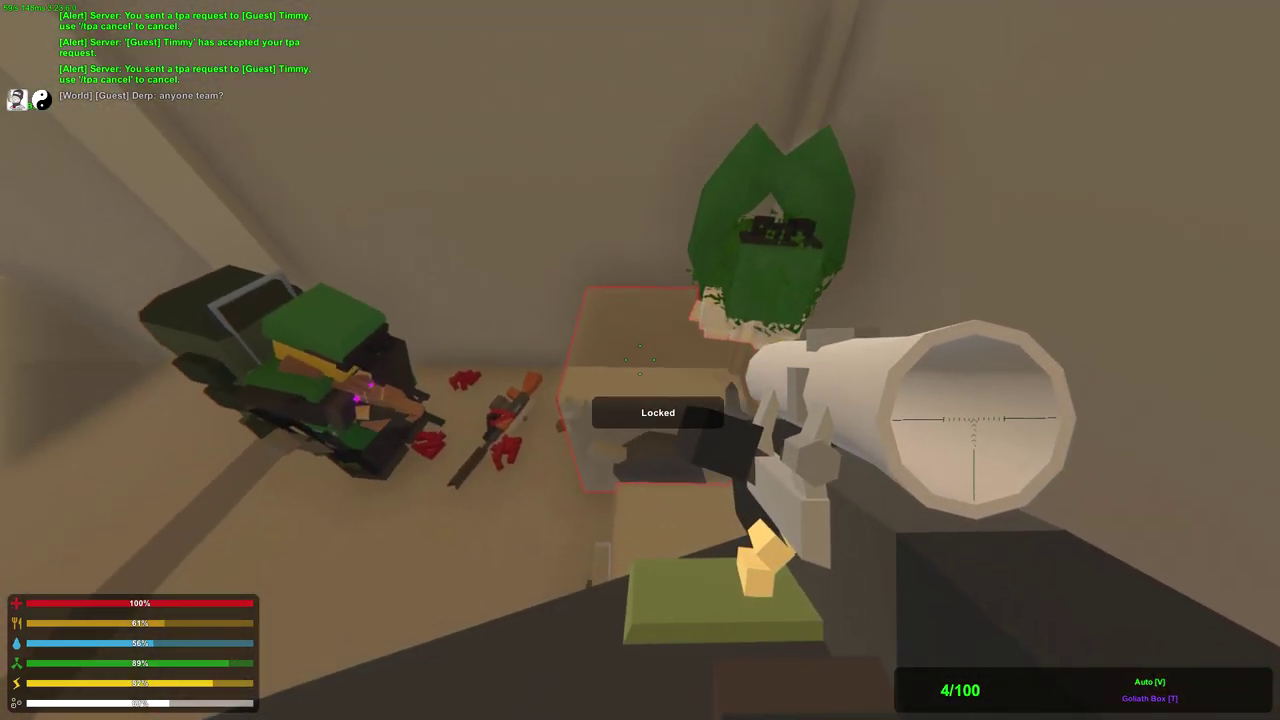
{"action": "left_click_drag", "start_coordinate": [640, 360], "coordinate": [640, 360]}
Check the inventory and the crafting list.
{"action": "key", "text": "g"}
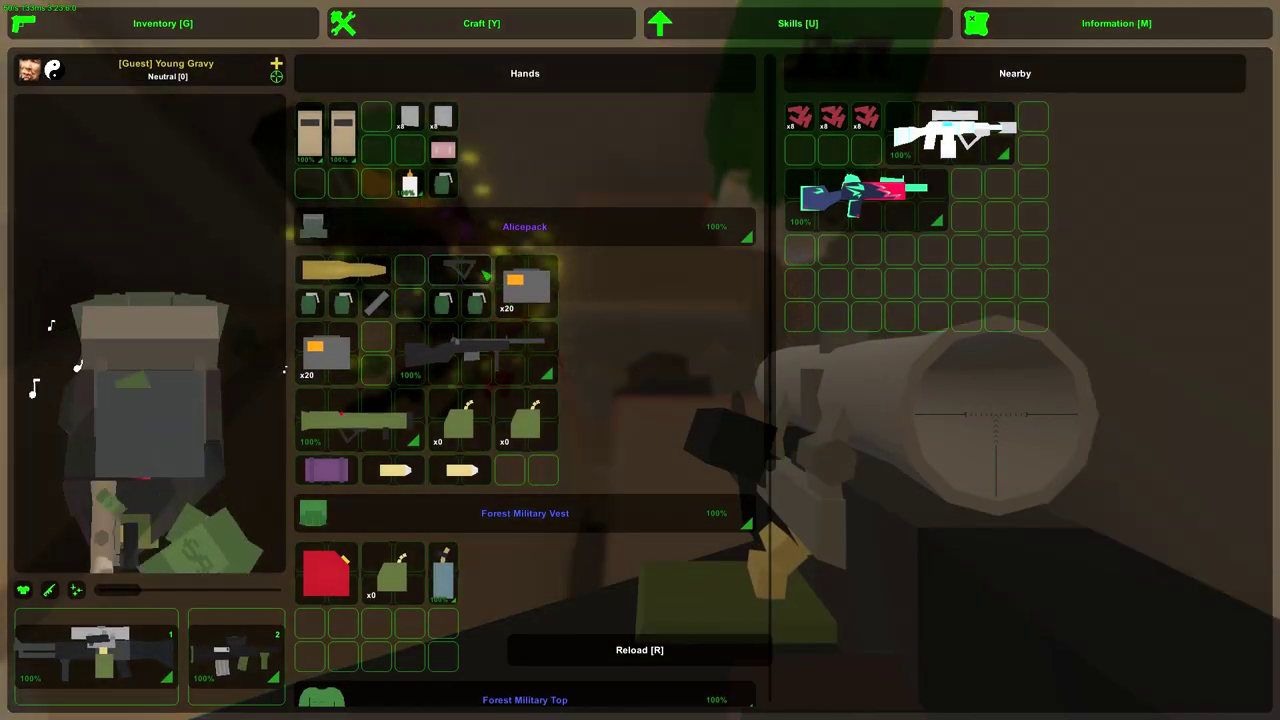
{"action": "key", "text": "y"}
{"action": "key", "text": "g"}
{"action": "key", "text": "g"}
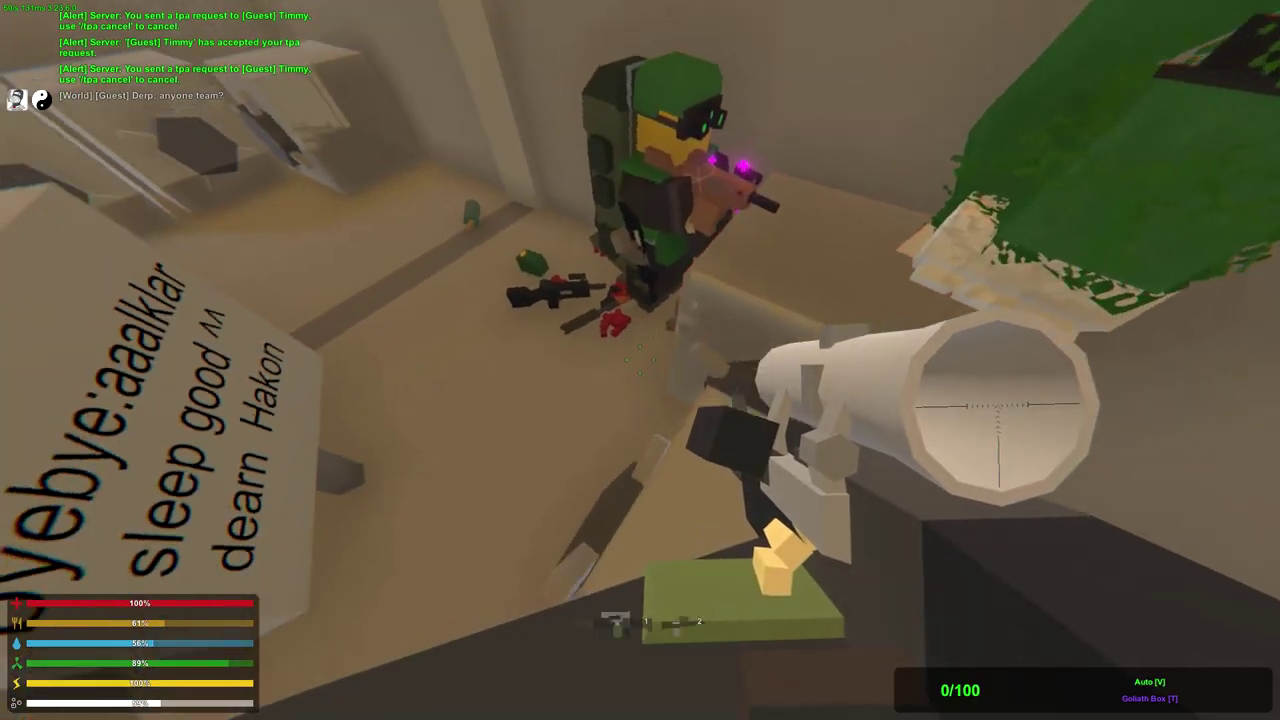
{"action": "key", "text": "g"}
{"action": "key", "text": "g"}
Equip the HE rocket launcher and fire a rocket at the base building.
{"action": "key", "text": "2"}
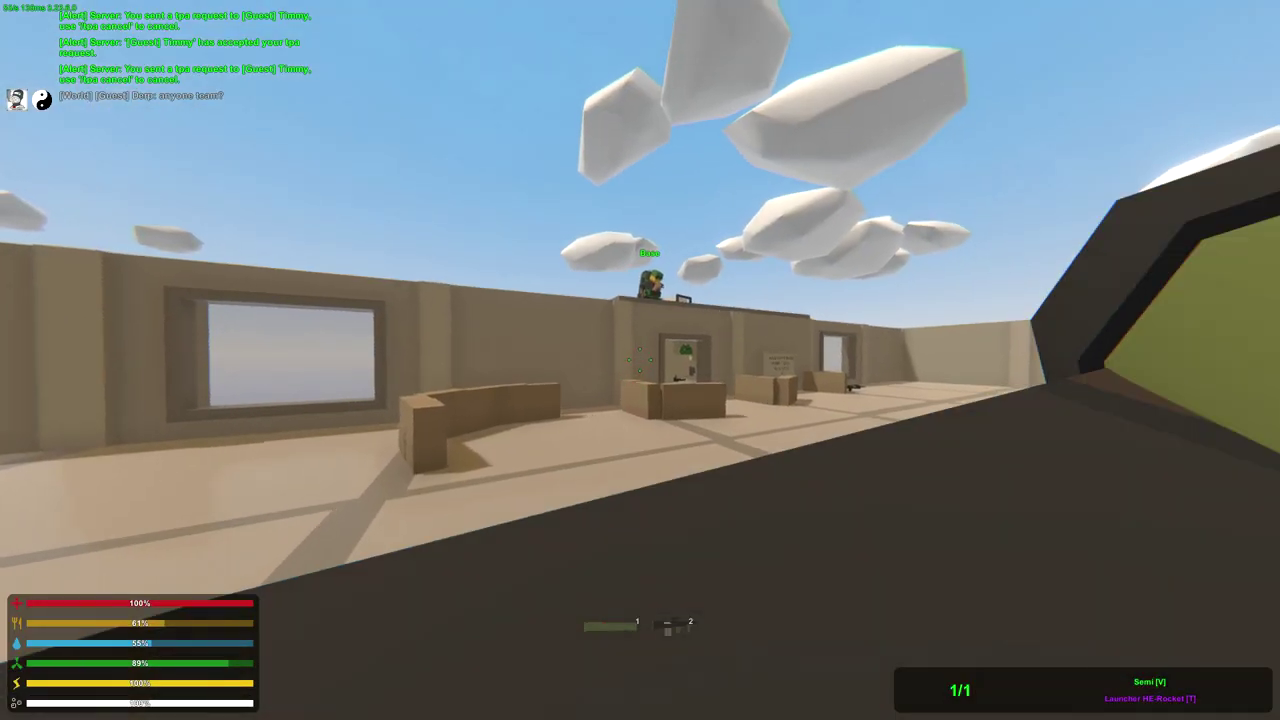
{"action": "key", "text": "h"}
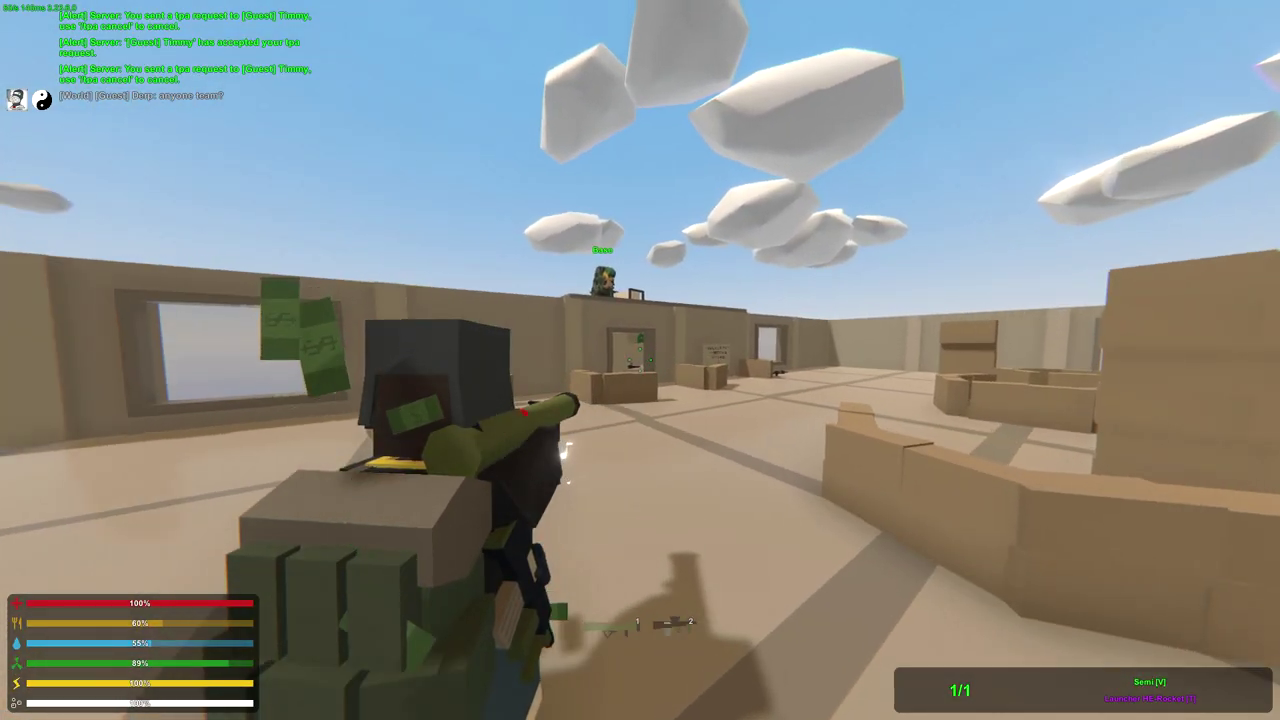
{"action": "key", "text": "h"}
{"action": "left_click", "coordinate": [640, 360]}
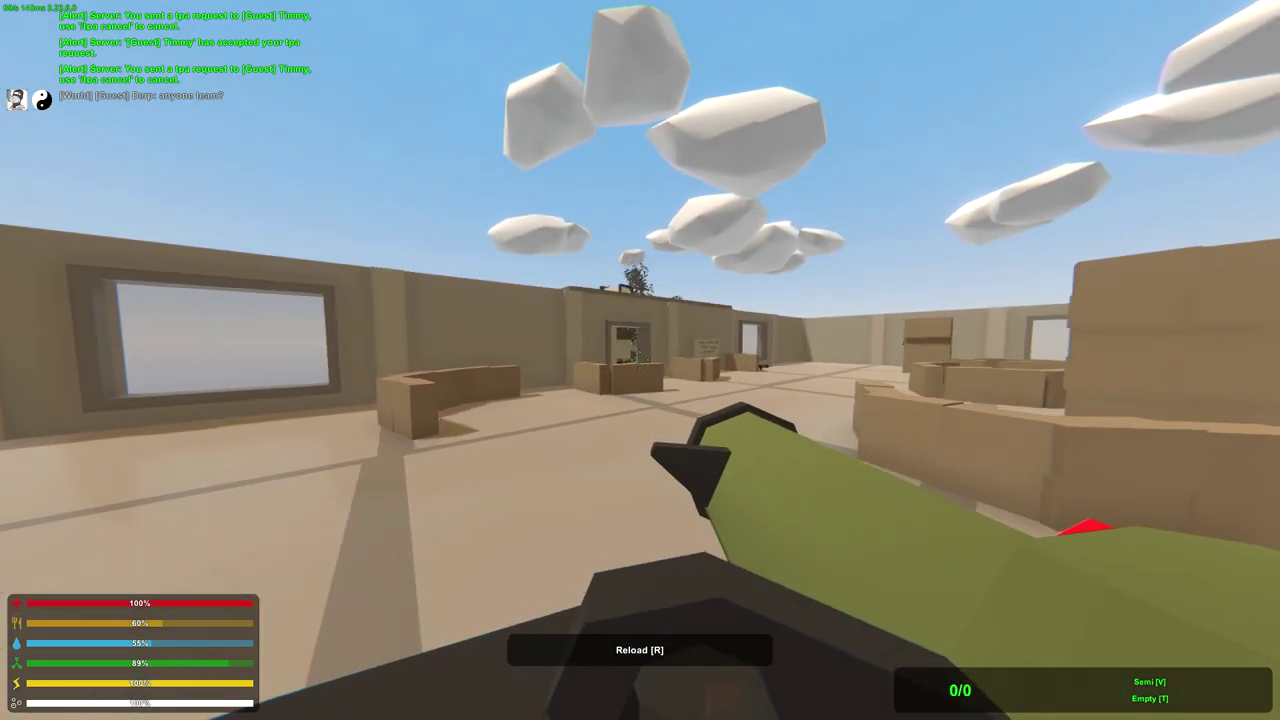
Walk into the room and check the inventory and crafting list.
{"action": "key", "text": "w"}
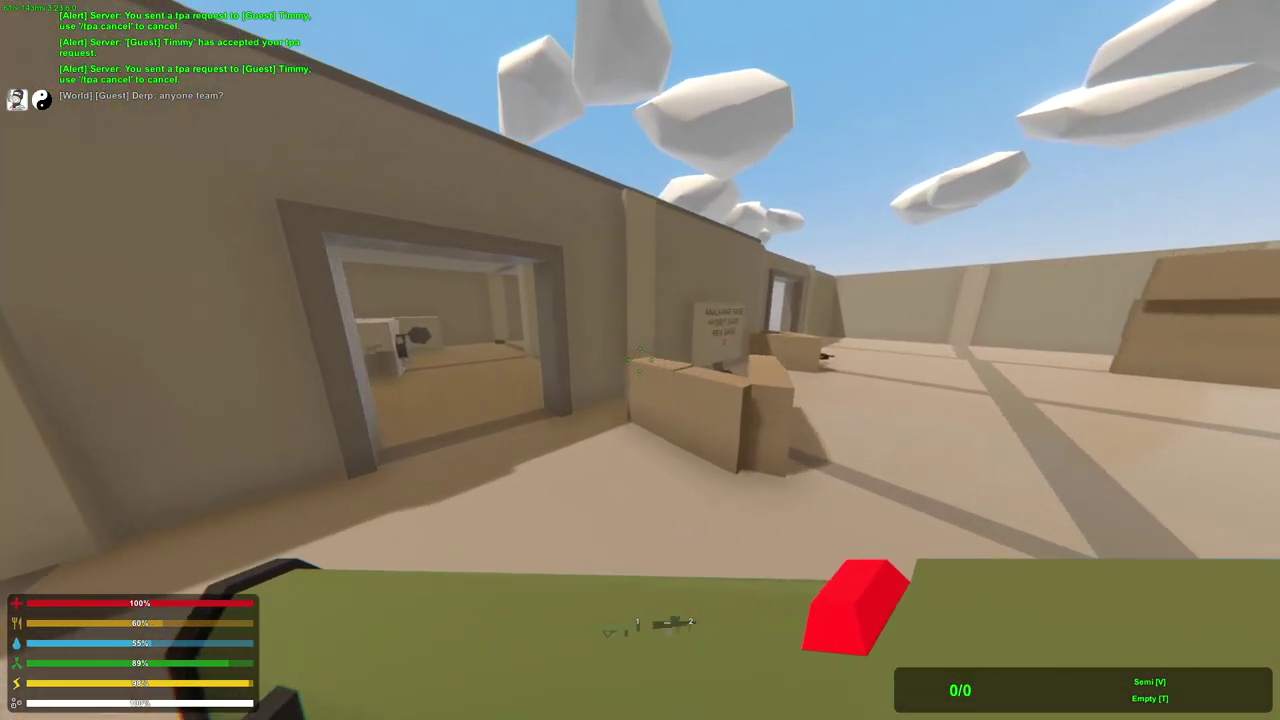
{"action": "key", "text": "w"}
{"action": "key", "text": "g"}
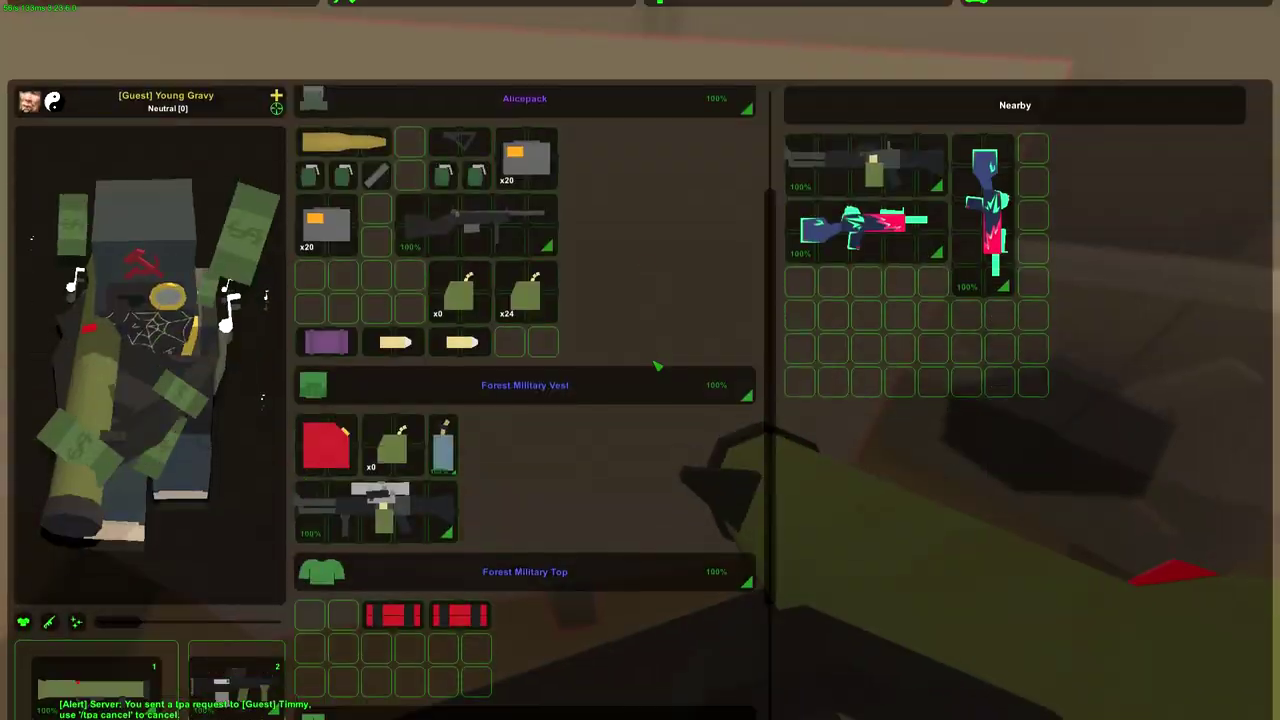
{"action": "key", "text": "g"}
{"action": "key", "text": "g"}
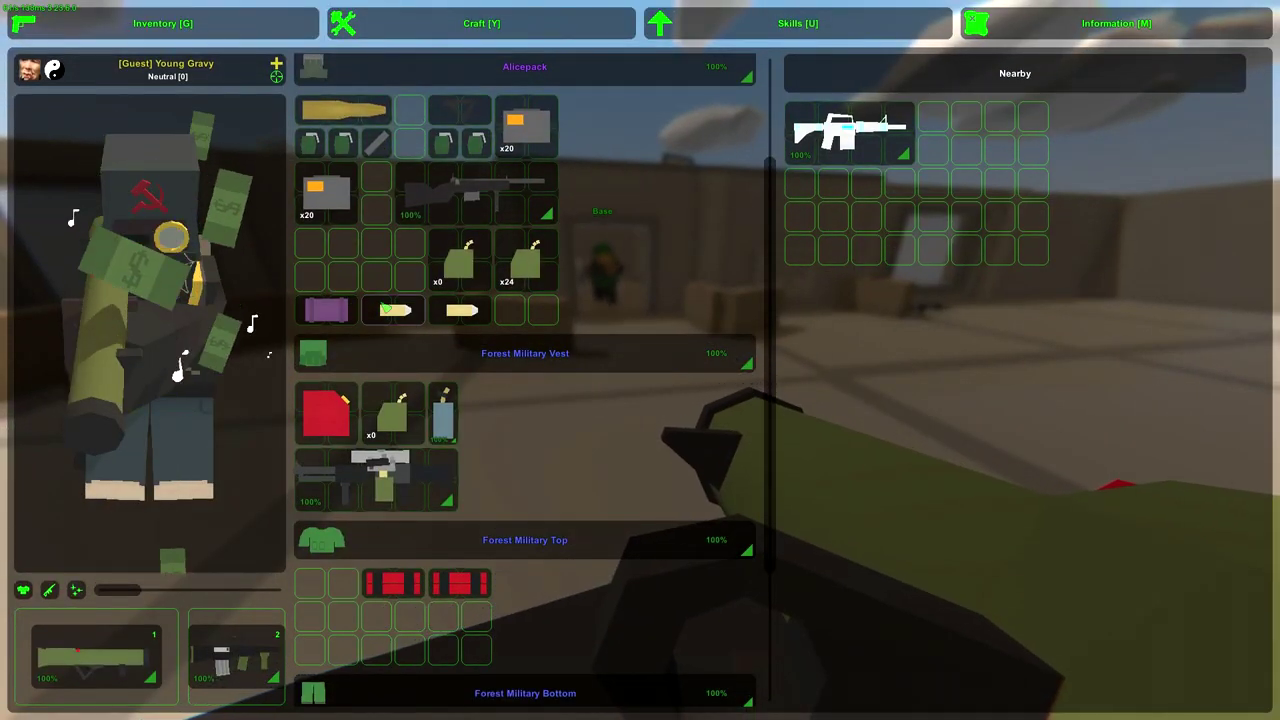
{"action": "key", "text": "g"}
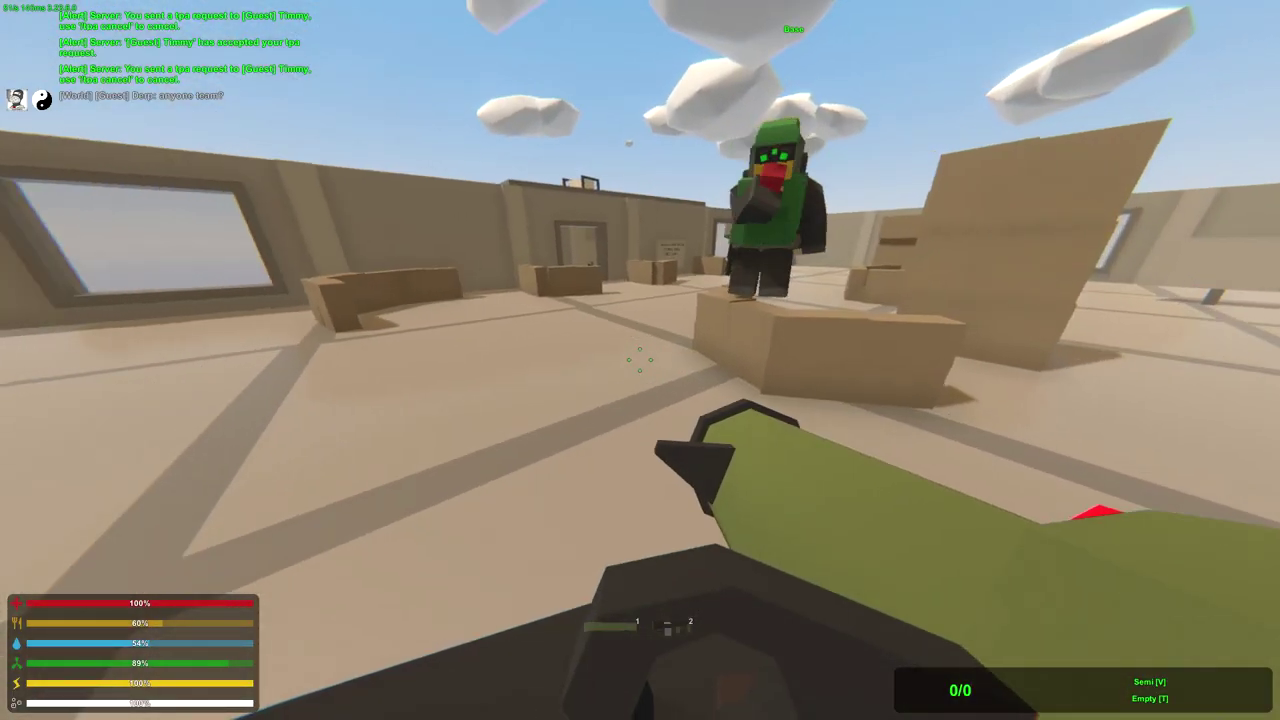
{"action": "key", "text": "y"}
{"action": "key", "text": "g"}
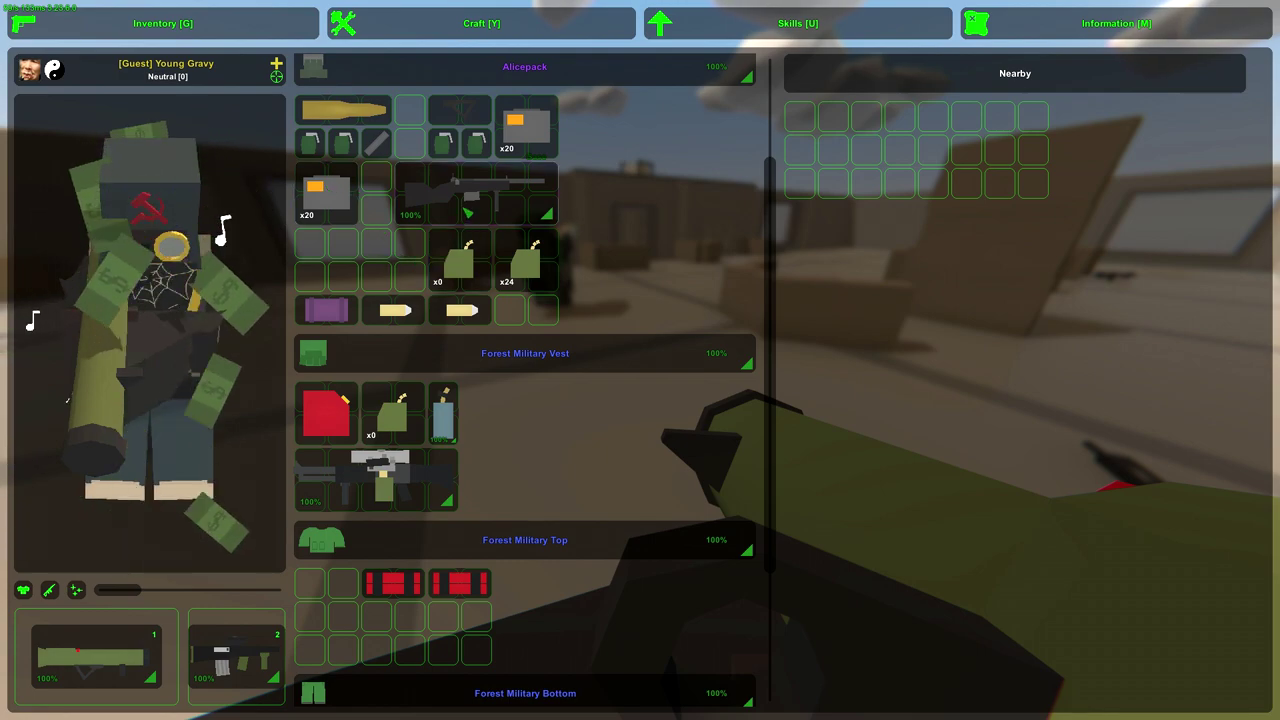
{"action": "key", "text": "g"}
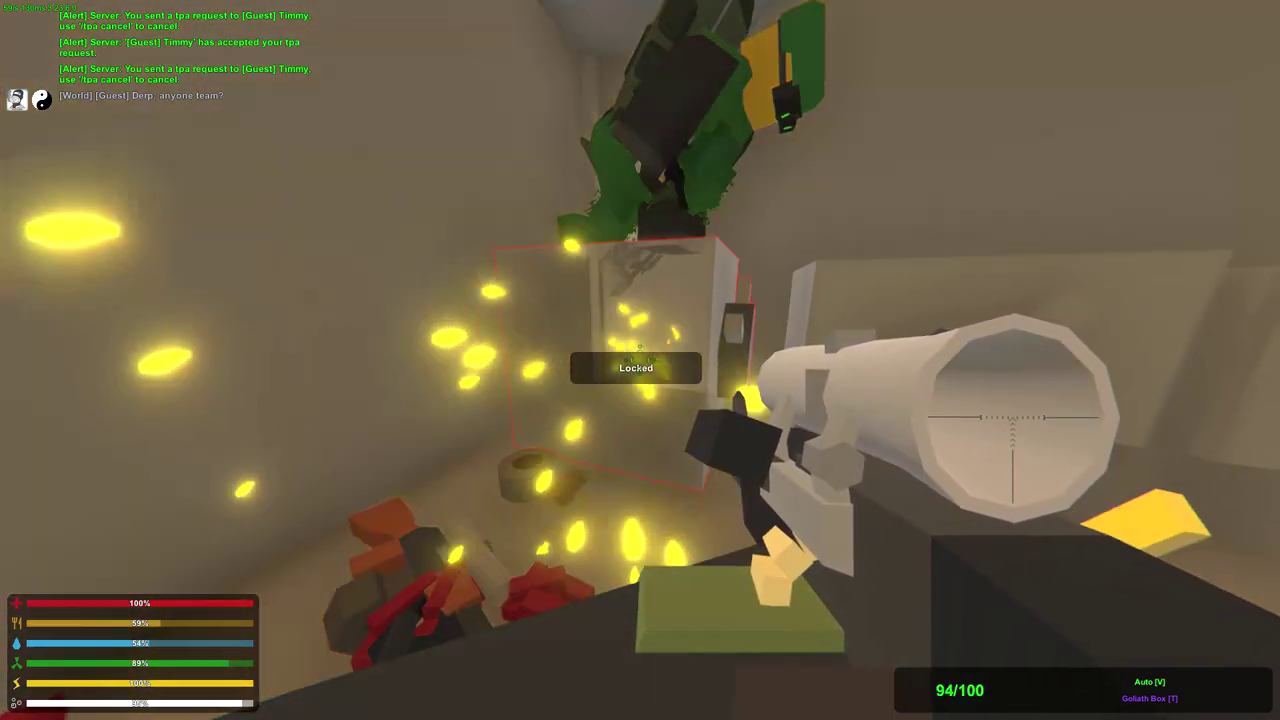
Fire continuously at the locked locker, then swap to the shotgun and blast it.
{"action": "left_click_drag", "start_coordinate": [640, 360], "coordinate": [640, 360]}
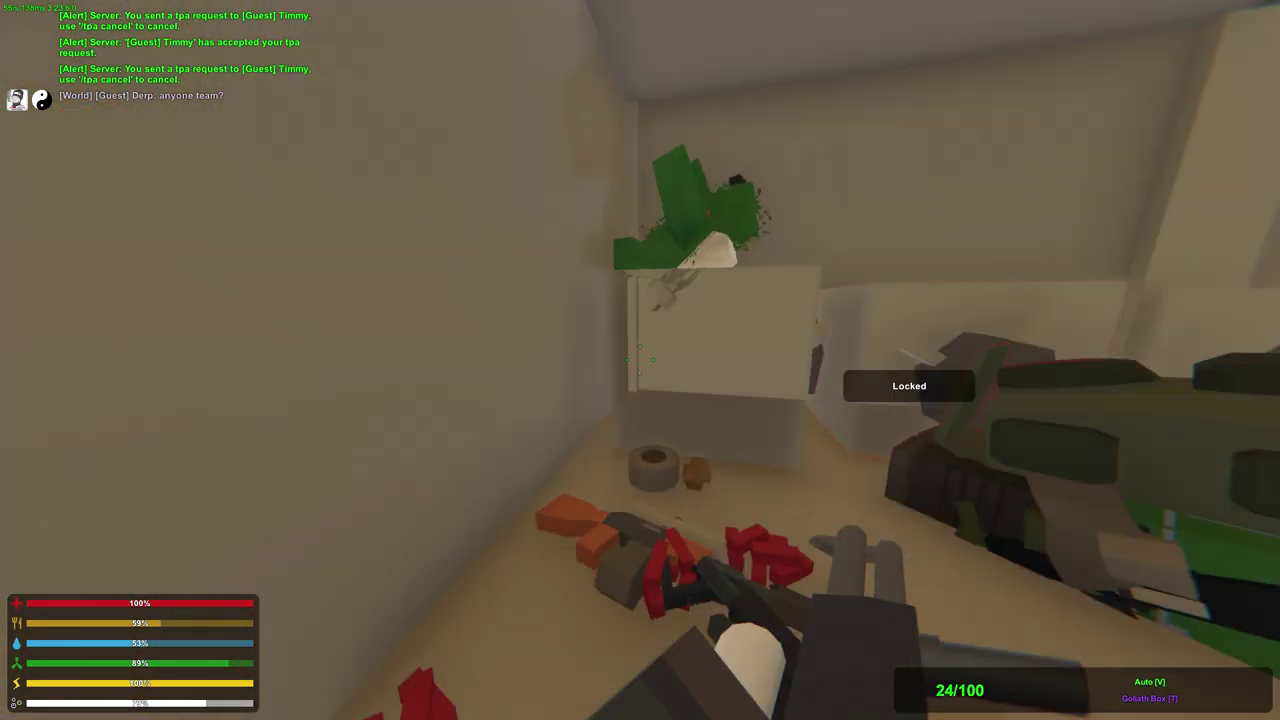
{"action": "left_click_drag", "start_coordinate": [640, 360], "coordinate": [640, 360]}
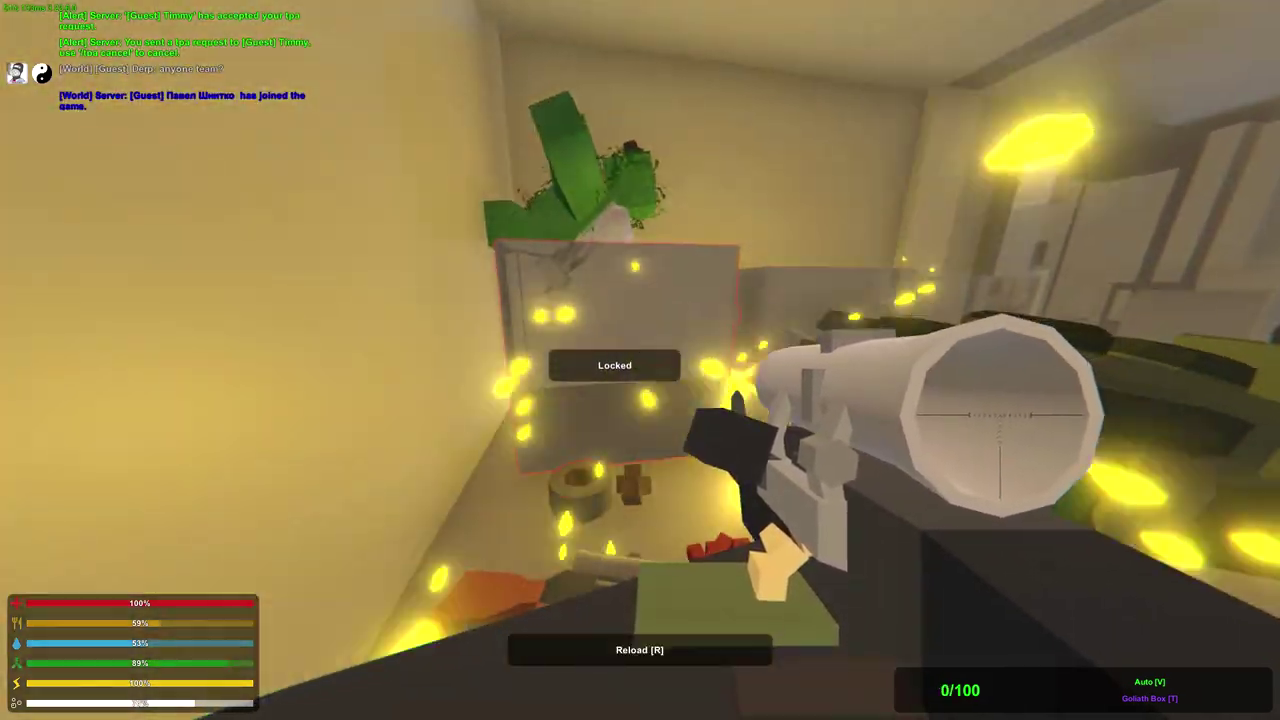
{"action": "key", "text": "g"}
{"action": "key", "text": "g"}
{"action": "key", "text": "2"}
{"action": "left_click", "coordinate": [640, 360]}
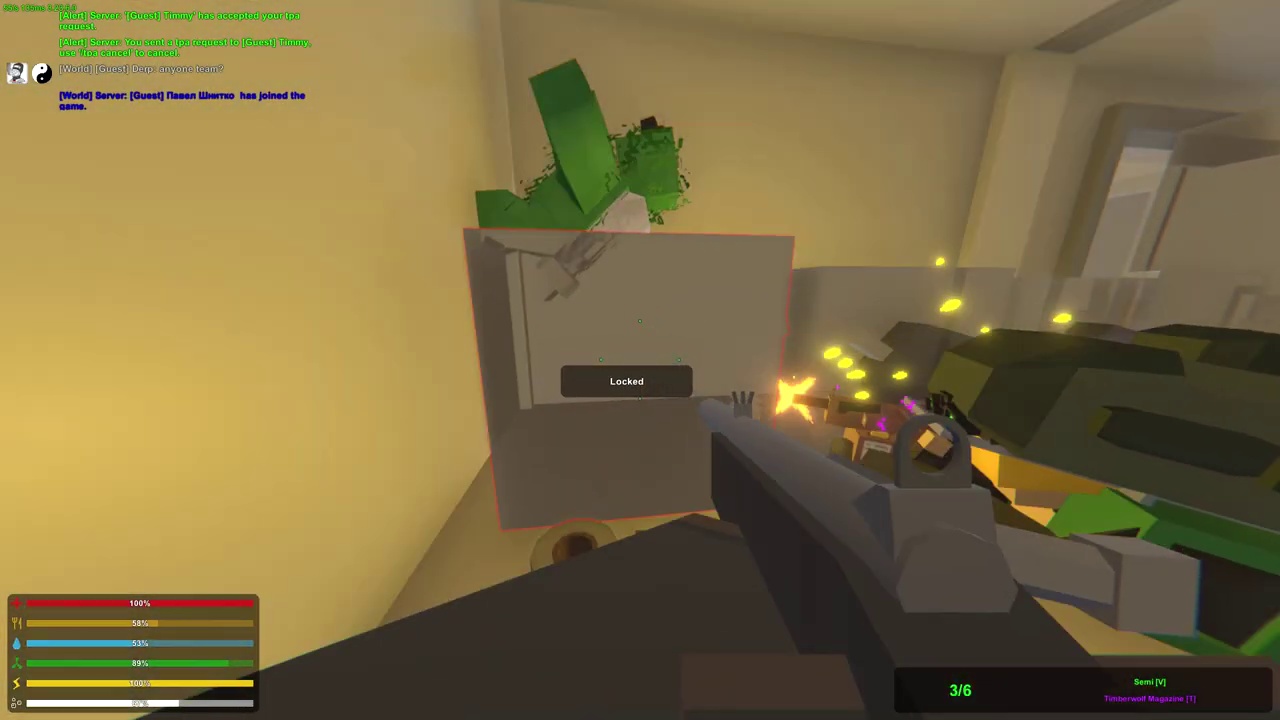
Check the weapon attachments and the ammunition crafting recipes.
{"action": "key", "text": "t"}
{"action": "key", "text": "g"}
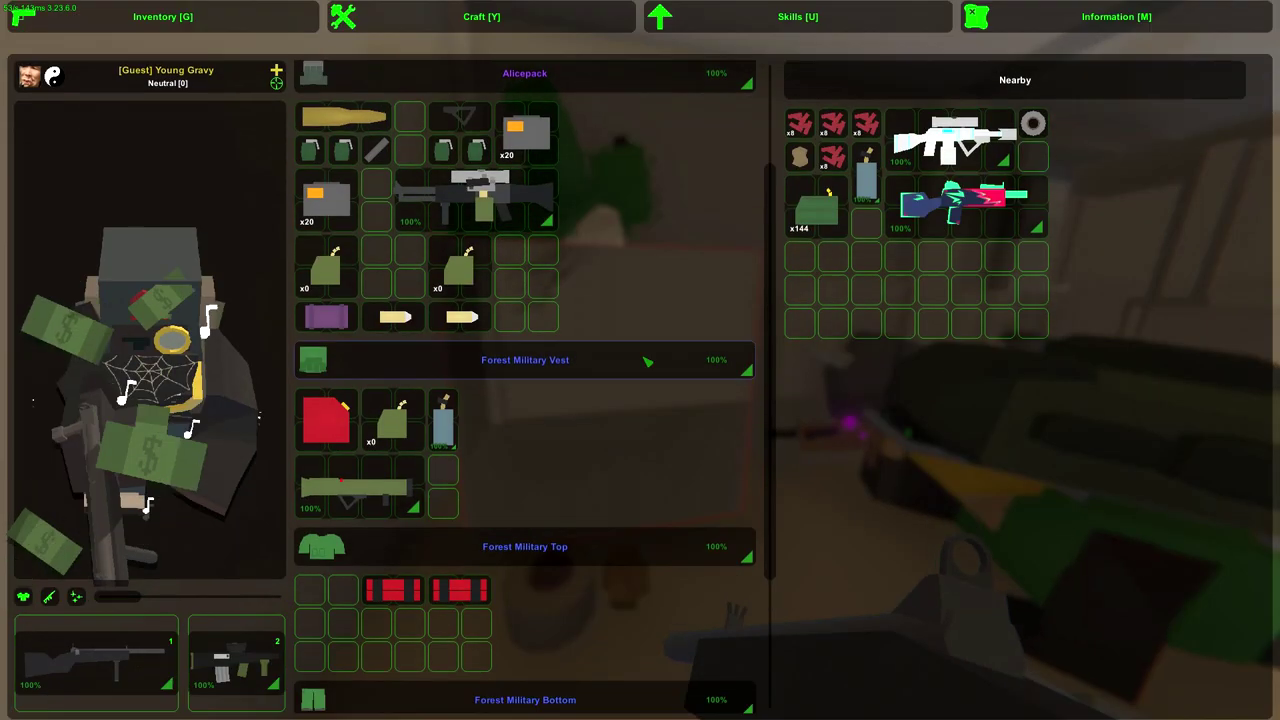
{"action": "key", "text": "y"}
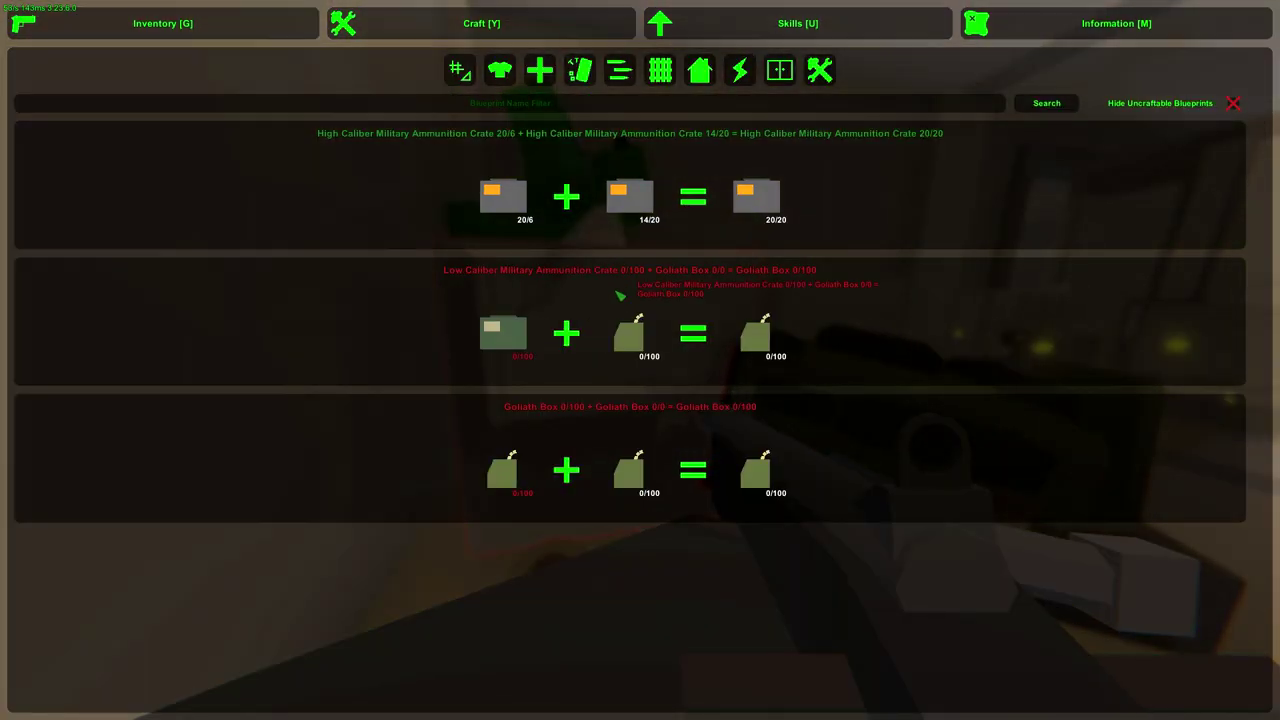
{"action": "key", "text": "Escape"}
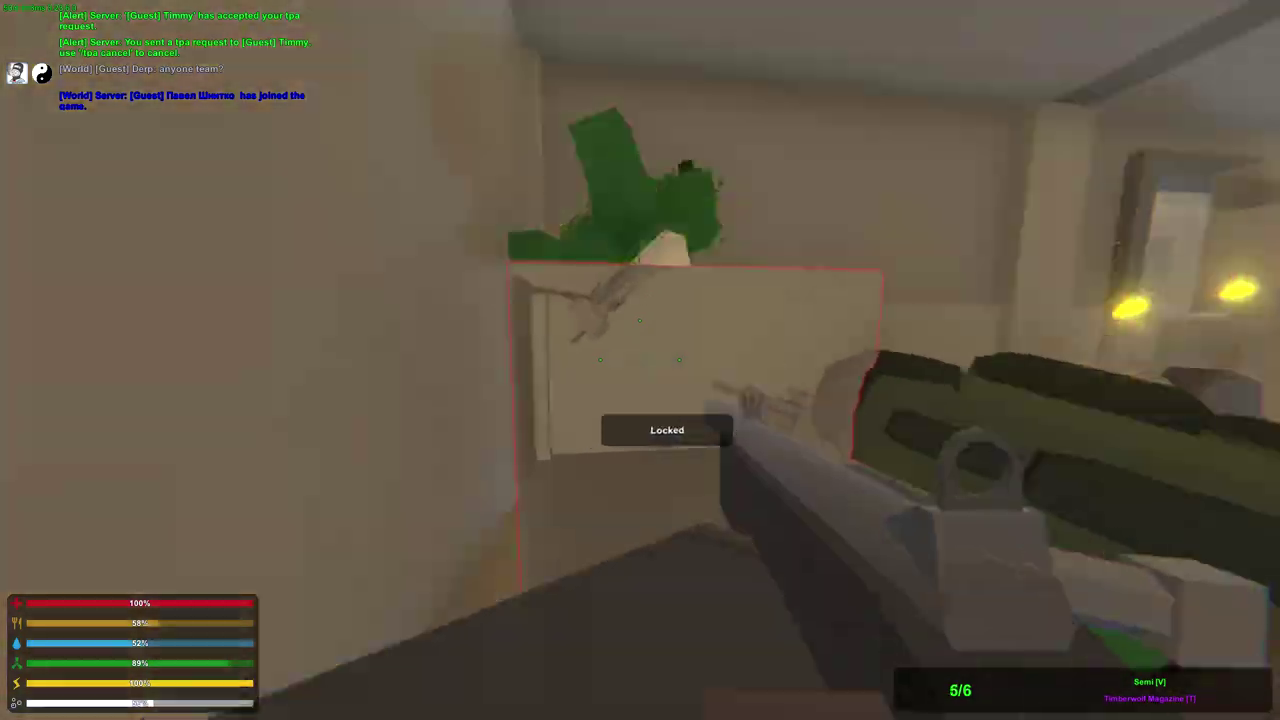
Fire the 100-round automatic rifle at the locker, reload, keep firing, then open the inventory.
{"action": "key", "text": "2"}
{"action": "left_click_drag", "start_coordinate": [640, 360], "coordinate": [640, 360]}
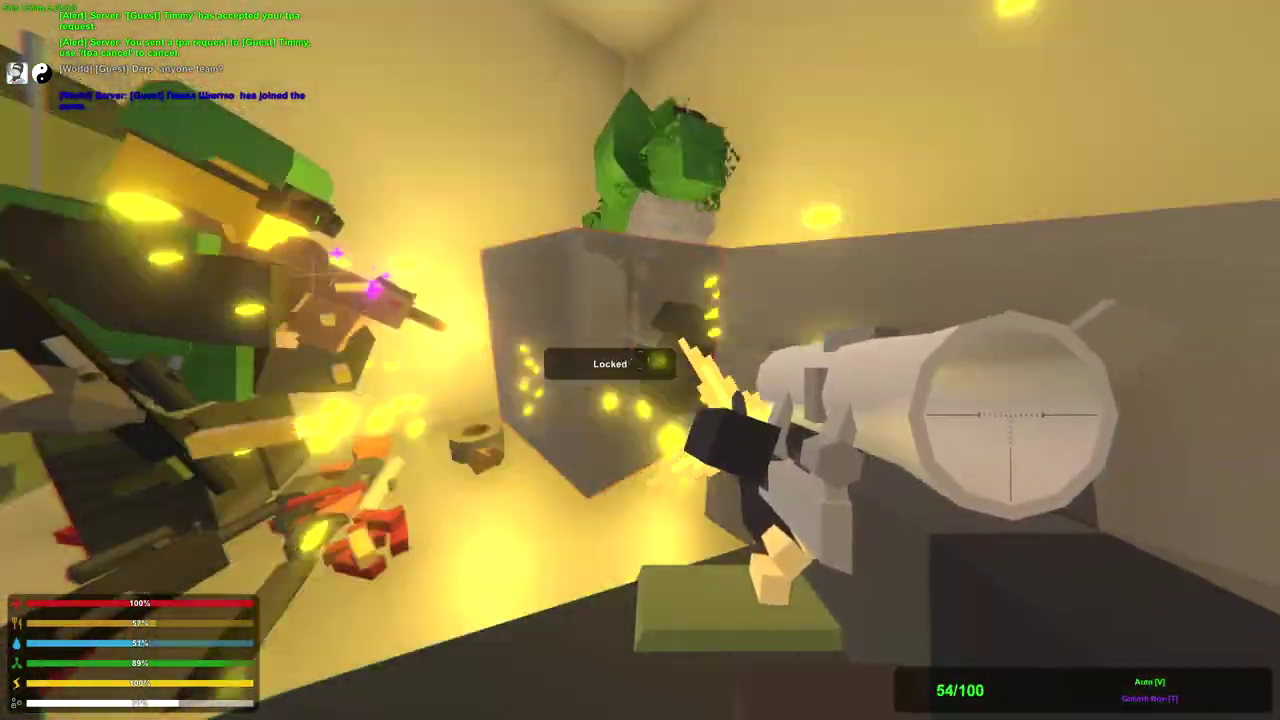
{"action": "key", "text": "r"}
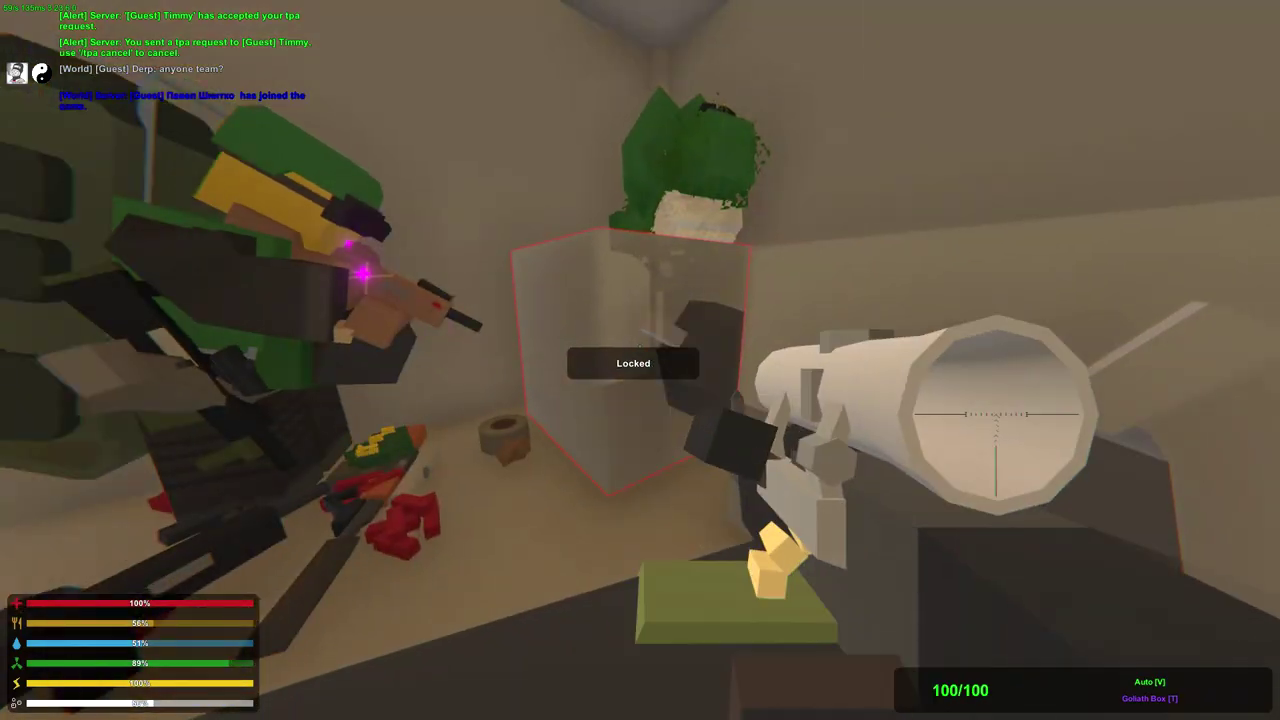
{"action": "left_click_drag", "start_coordinate": [640, 360], "coordinate": [640, 360]}
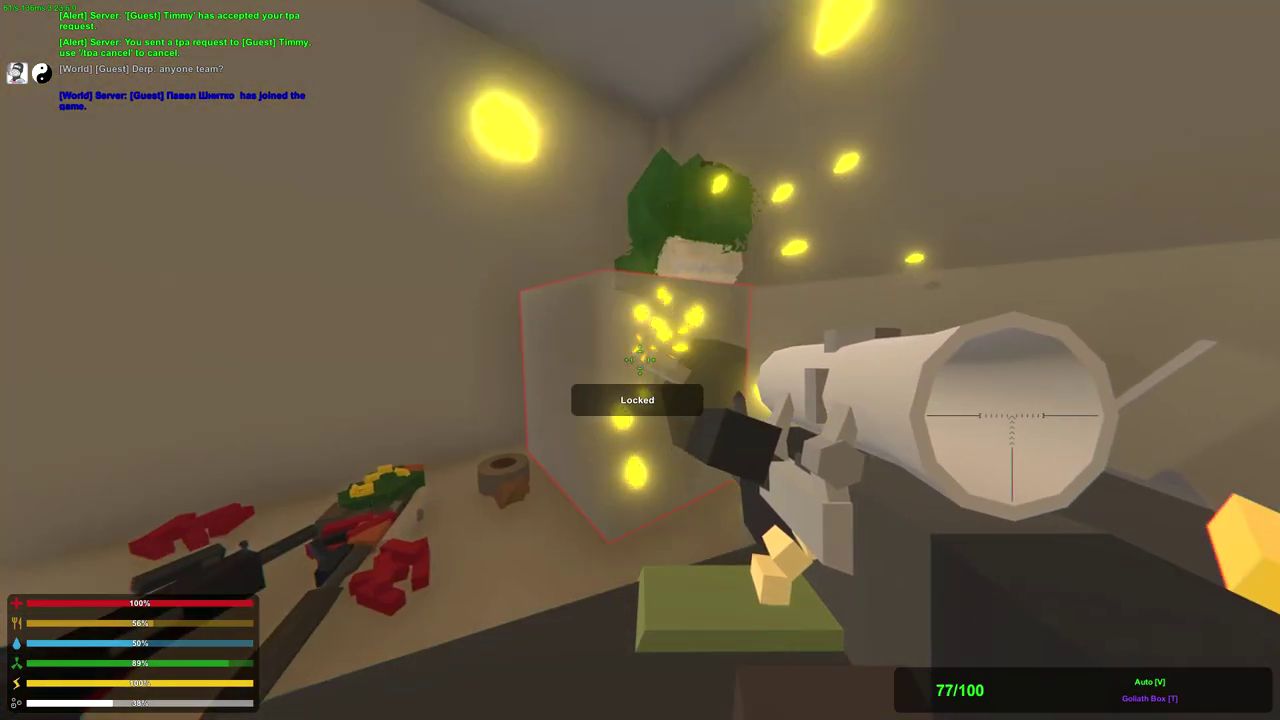
{"action": "key", "text": "g"}
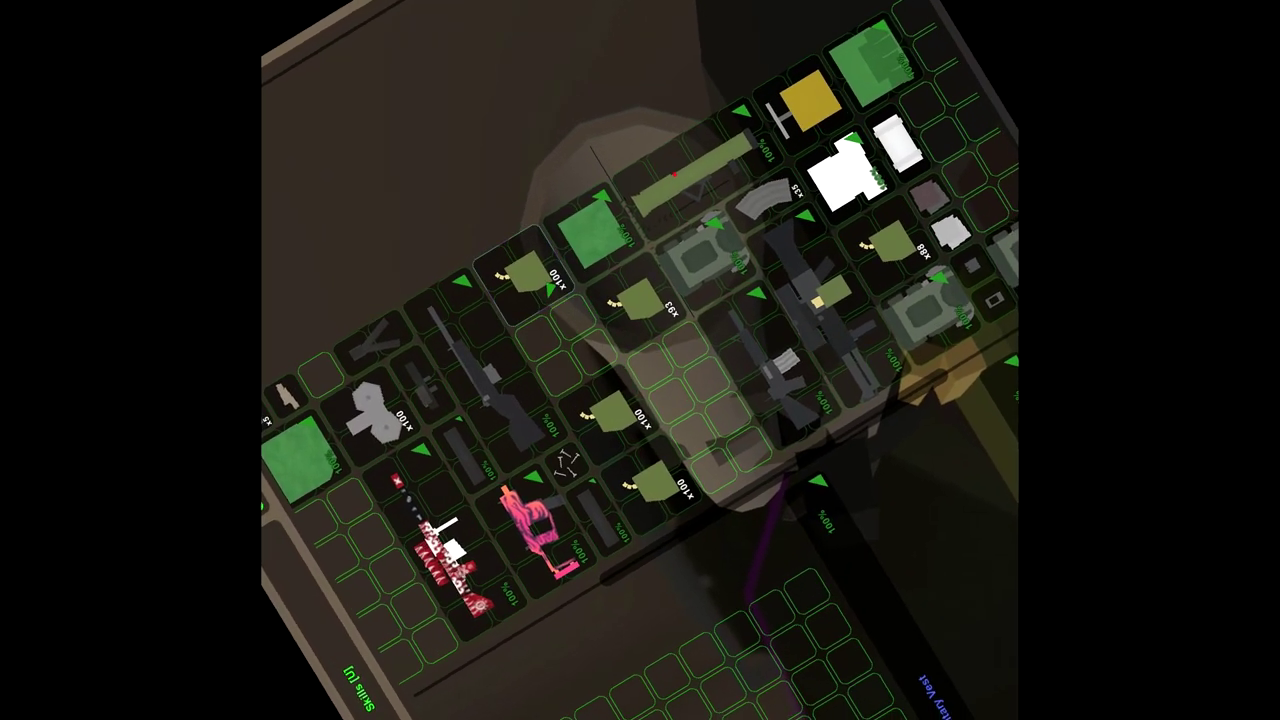
Walk out to the rooftop airdrop, take the Freighterpack, and check the inventory.
{"action": "key", "text": "g"}
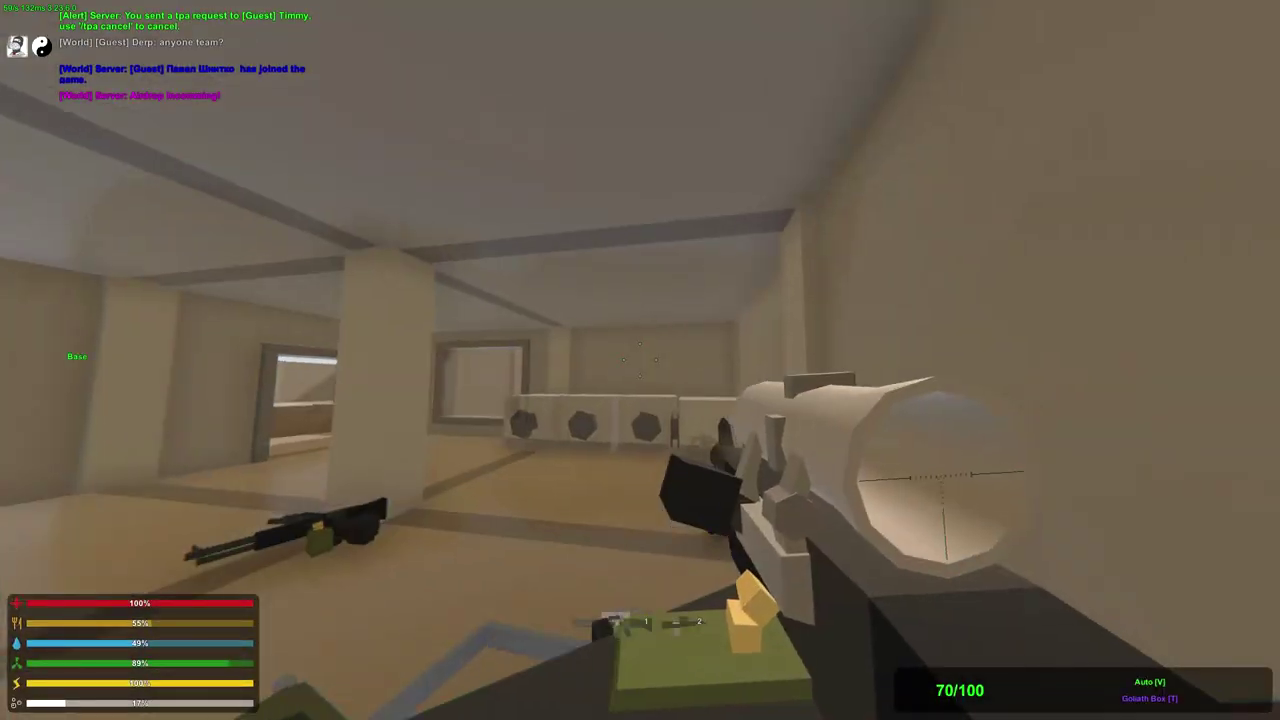
{"action": "key", "text": "w"}
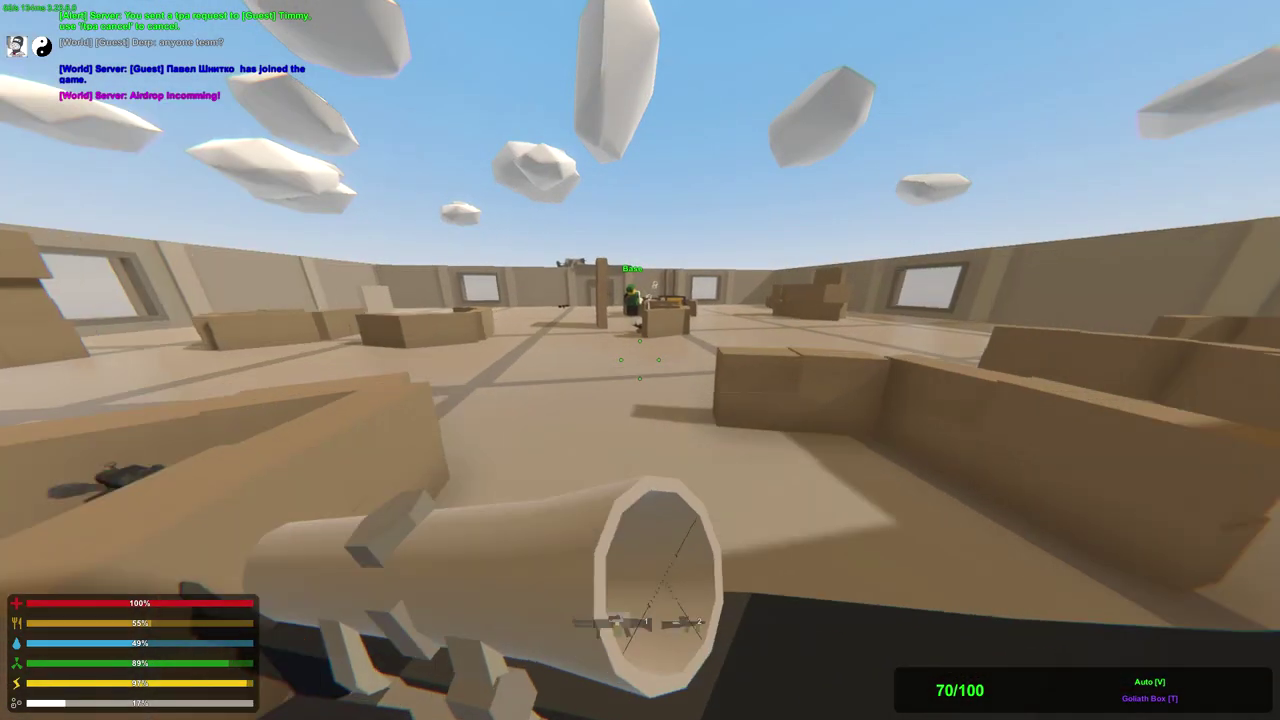
{"action": "key", "text": "w"}
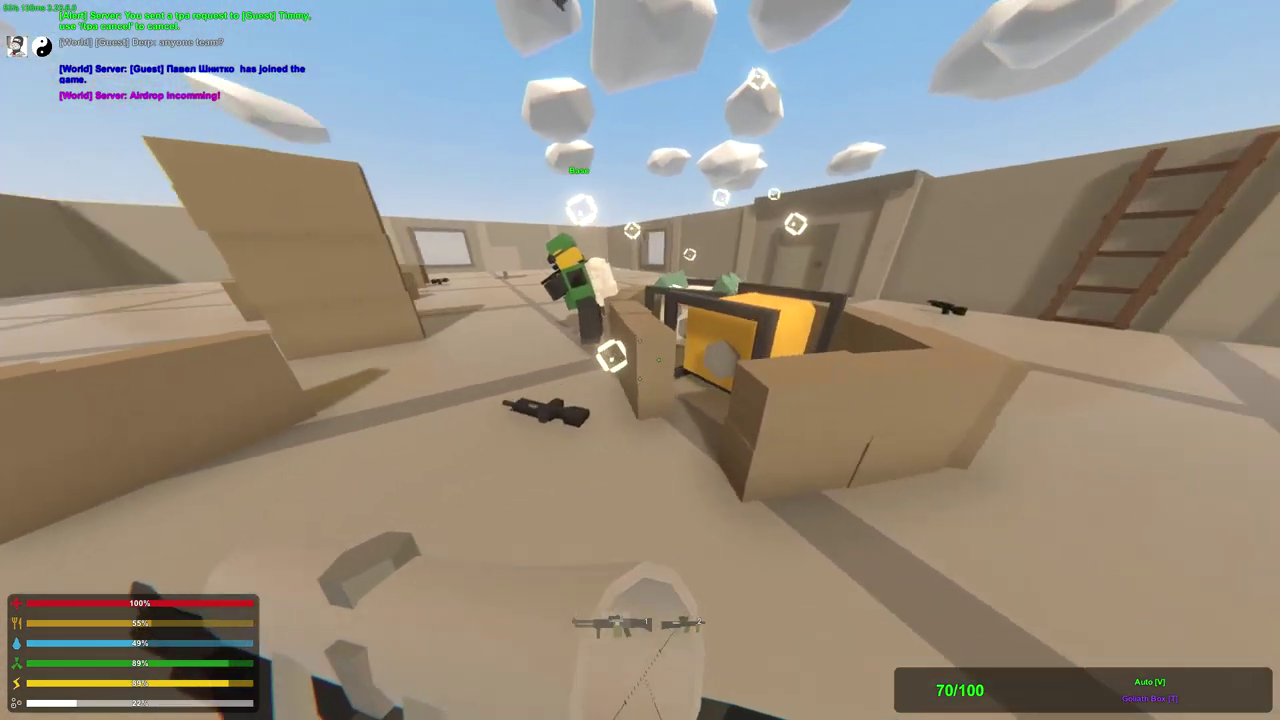
{"action": "key", "text": "g"}
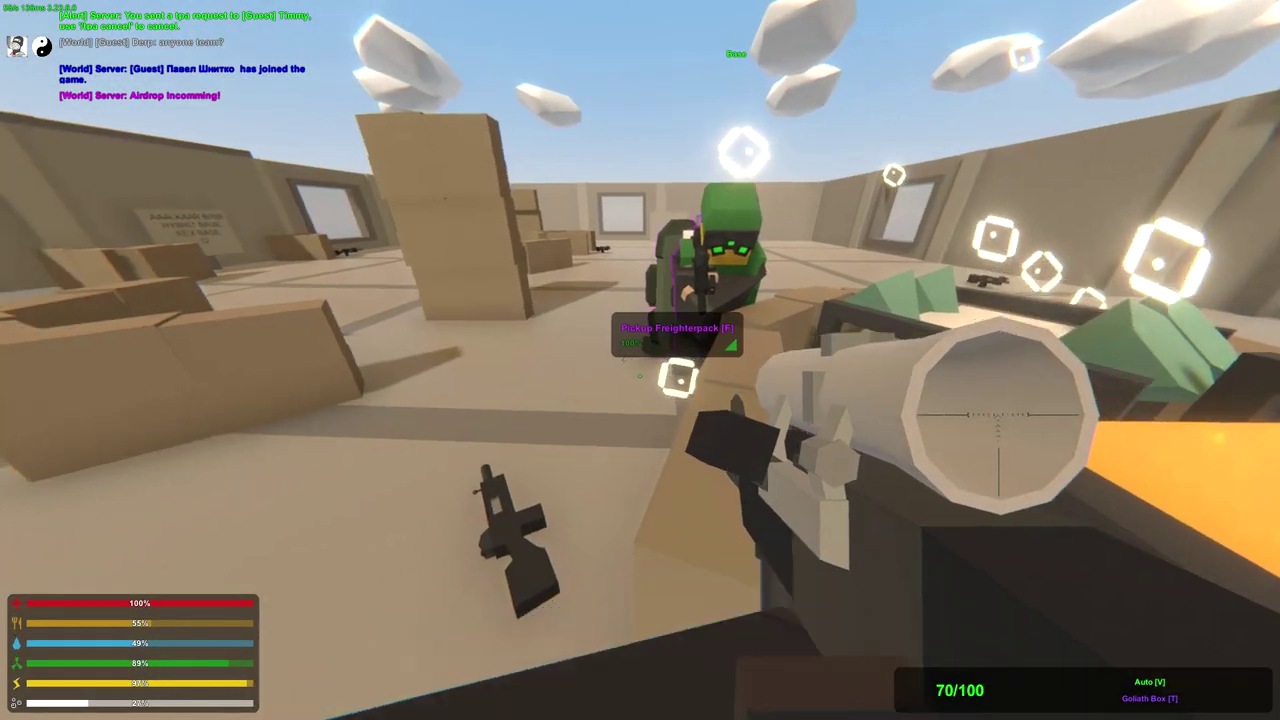
{"action": "key", "text": "g"}
{"action": "scroll", "coordinate": [468, 380], "scroll_direction": "down", "scroll_amount": 2}
{"action": "key", "text": "g"}
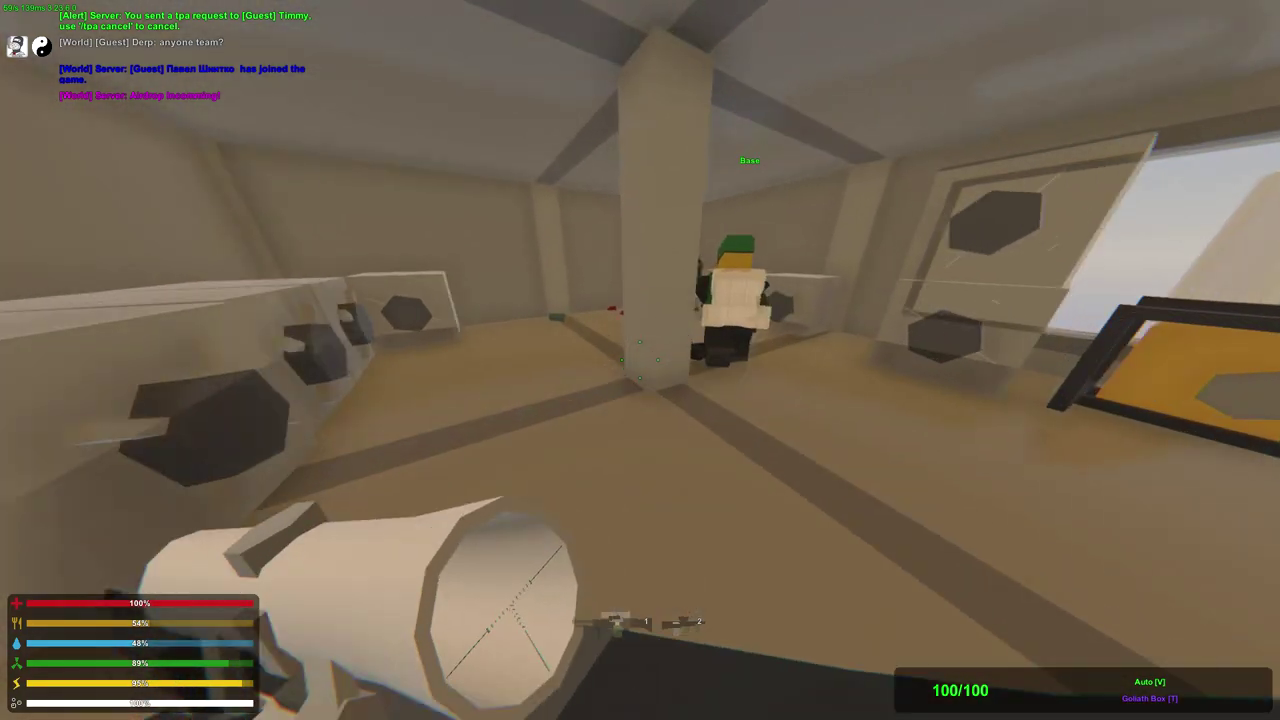
Load three rocket launchers and extra ammo into the Freighterpack, then equip the HE launcher.
{"action": "key", "text": "g"}
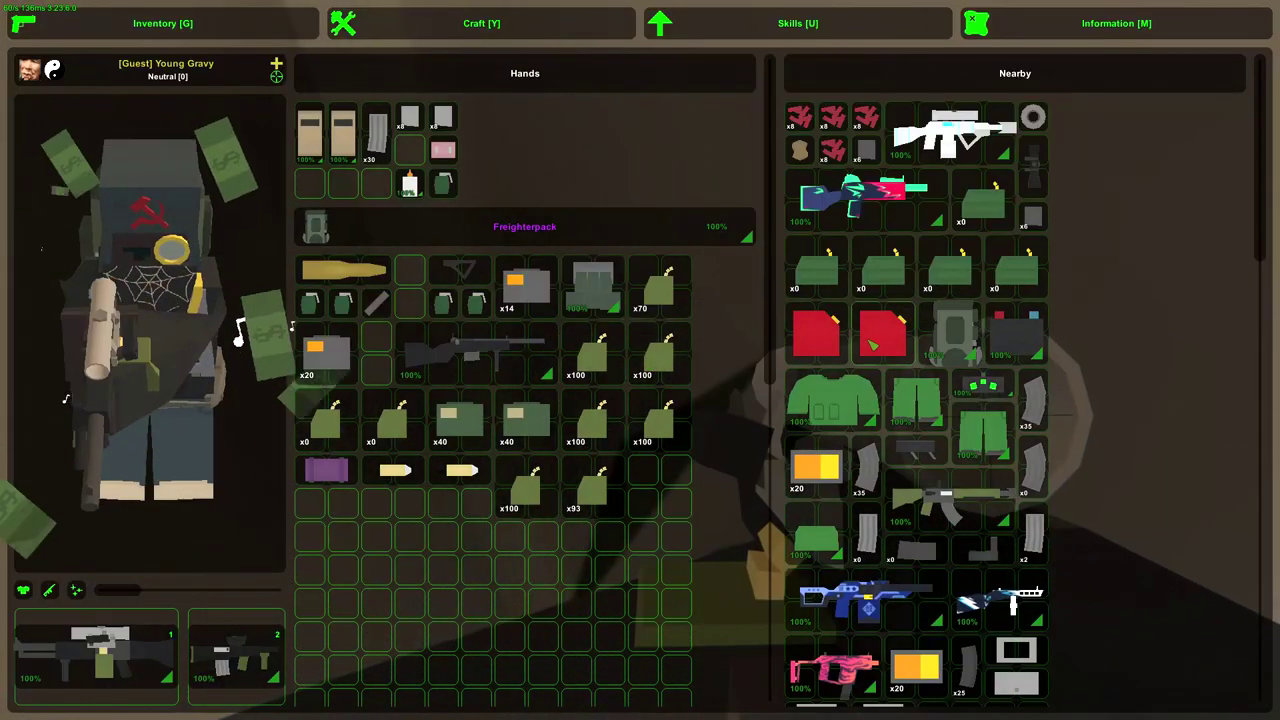
{"action": "scroll", "coordinate": [915, 400], "scroll_direction": "down", "scroll_amount": 5}
{"action": "scroll", "coordinate": [915, 400], "scroll_direction": "down", "scroll_amount": 5}
{"action": "scroll", "coordinate": [915, 400], "scroll_direction": "down", "scroll_amount": 5}
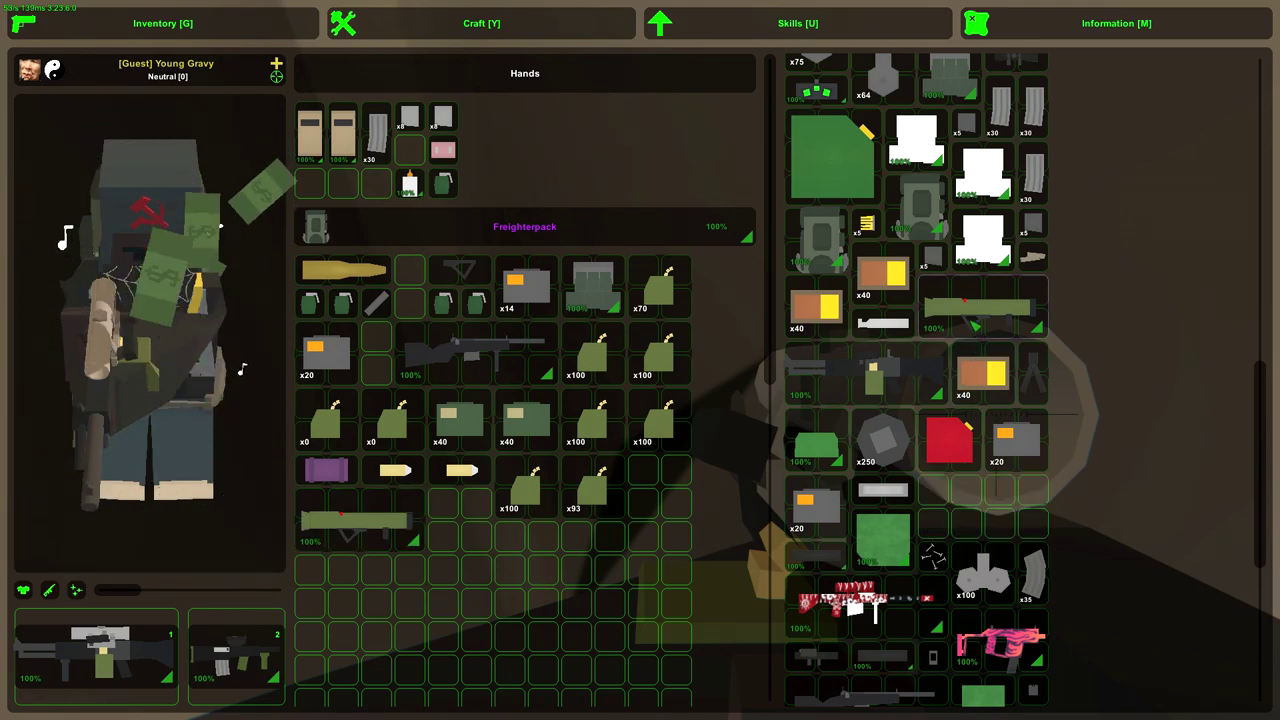
{"action": "scroll", "coordinate": [915, 400], "scroll_direction": "down", "scroll_amount": 5}
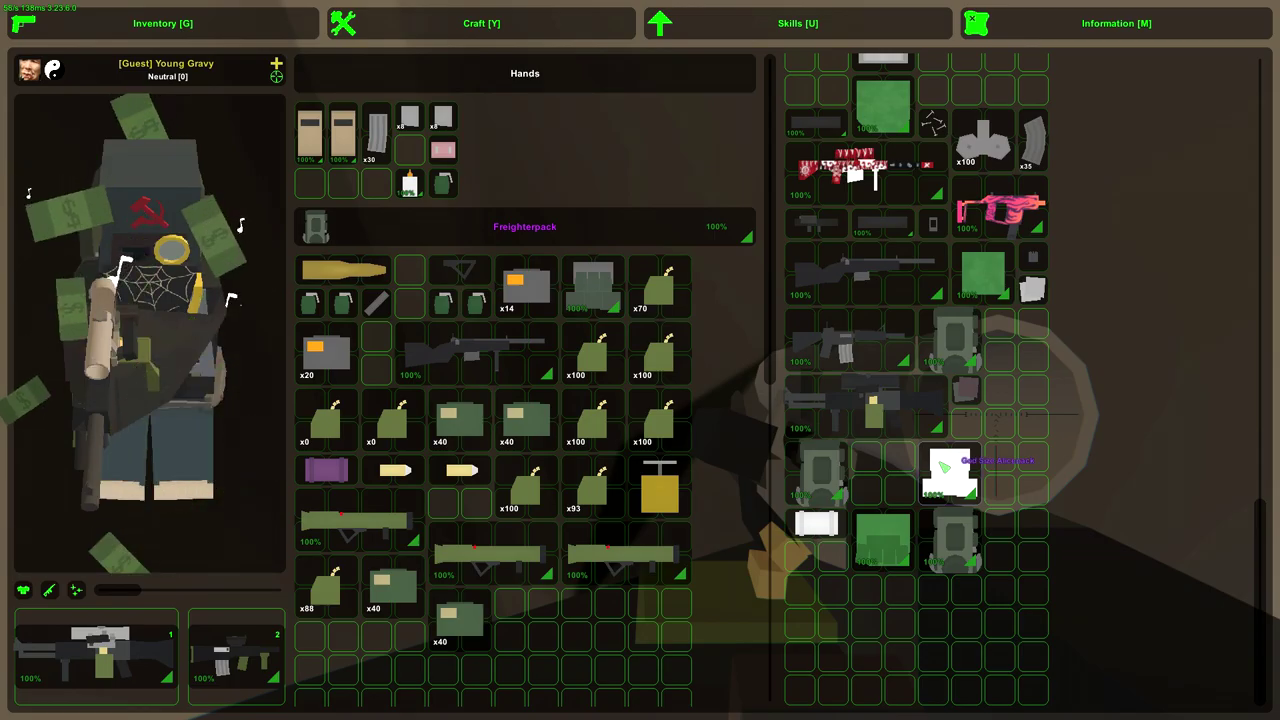
{"action": "key", "text": "g"}
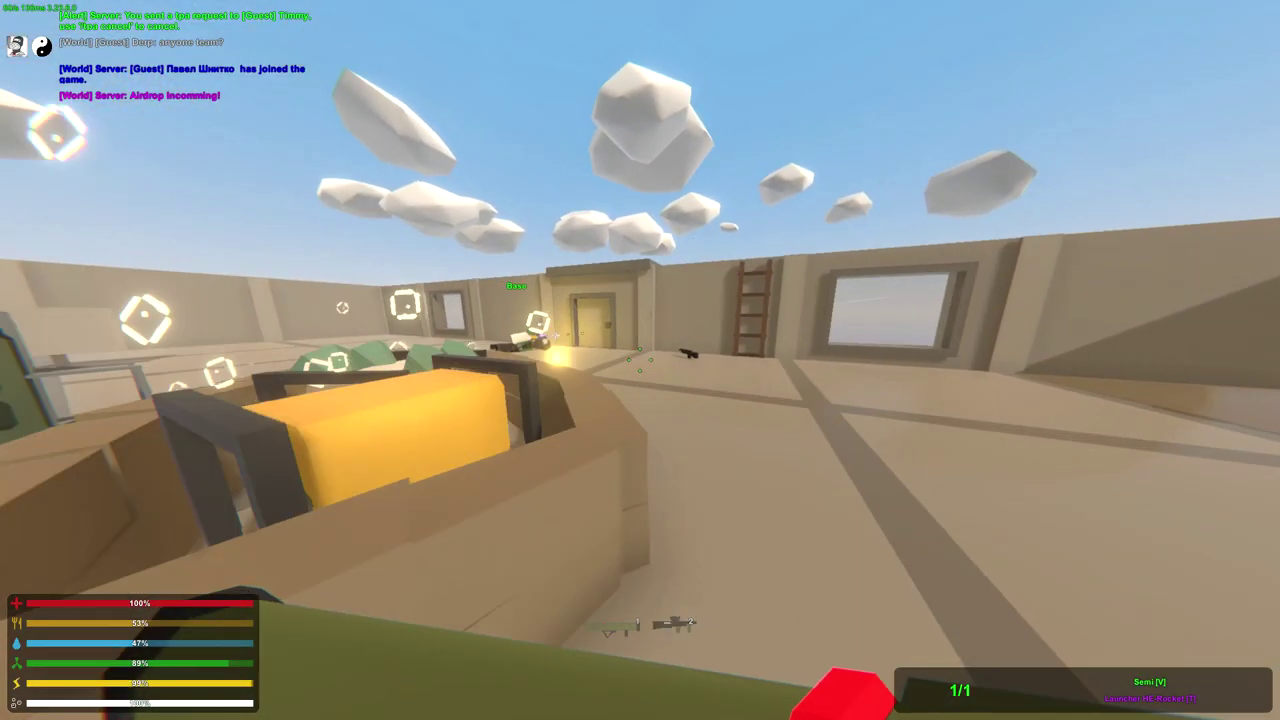
With the scoped rifle, shoot through the door, claimed bed and locked crate, then reload.
{"action": "key", "text": "2"}
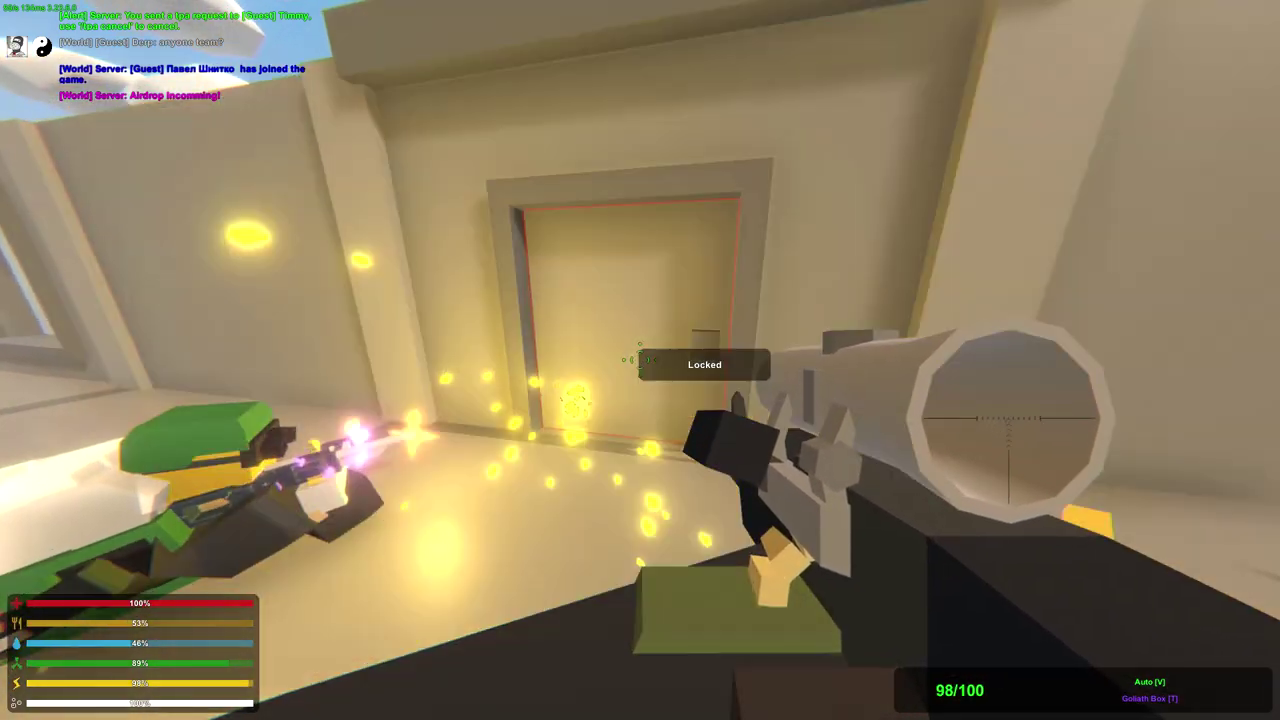
{"action": "left_click_drag", "start_coordinate": [640, 360], "coordinate": [640, 360]}
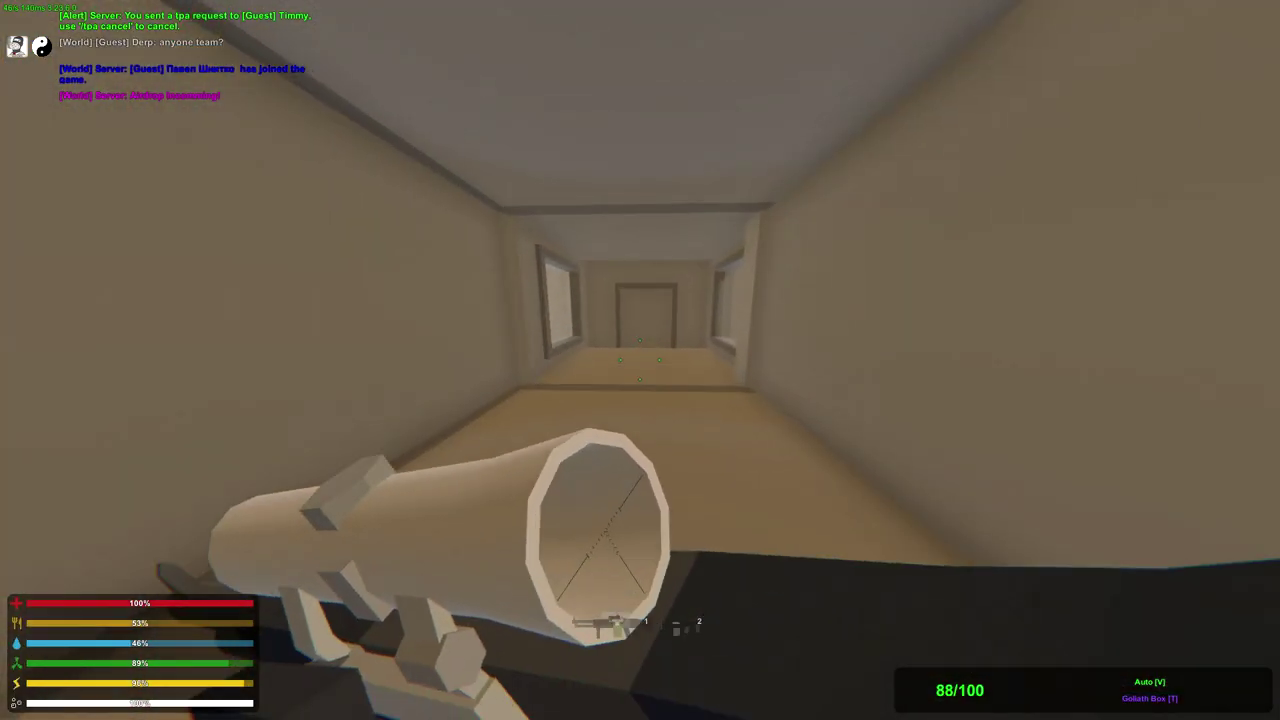
{"action": "left_click_drag", "start_coordinate": [640, 360], "coordinate": [640, 360]}
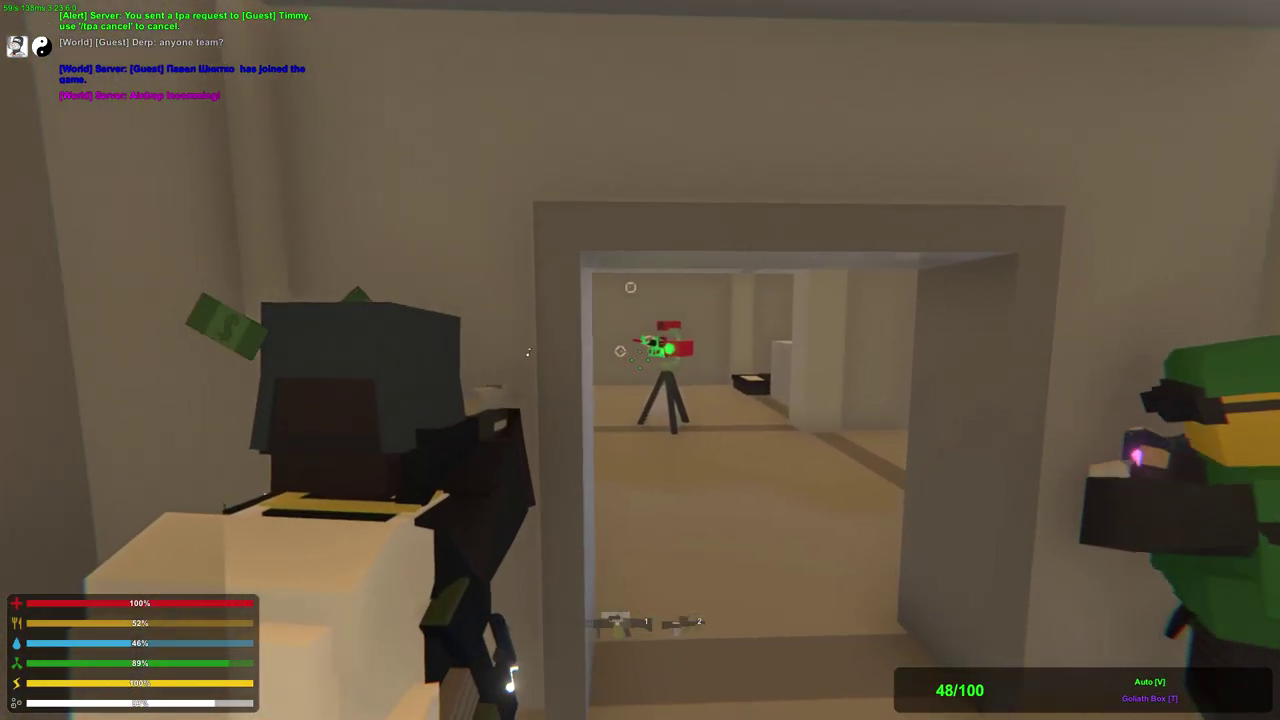
{"action": "left_click_drag", "start_coordinate": [640, 360], "coordinate": [640, 360]}
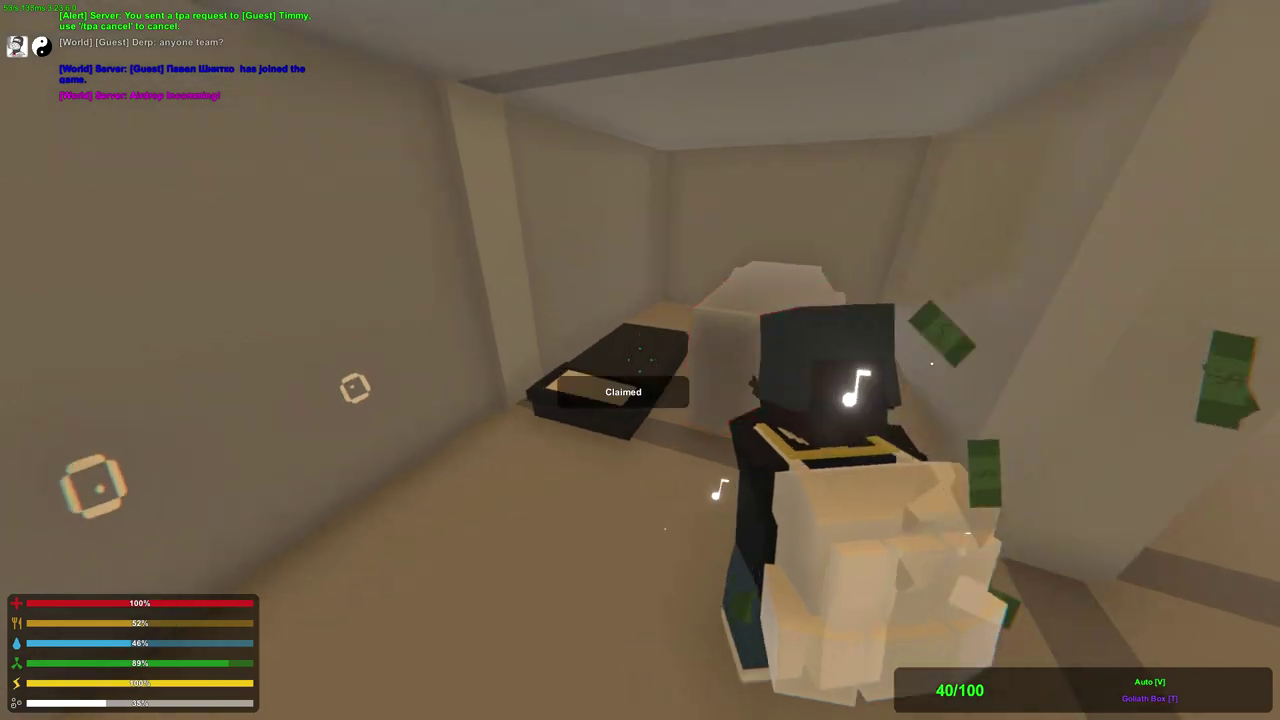
{"action": "left_click", "coordinate": [640, 360]}
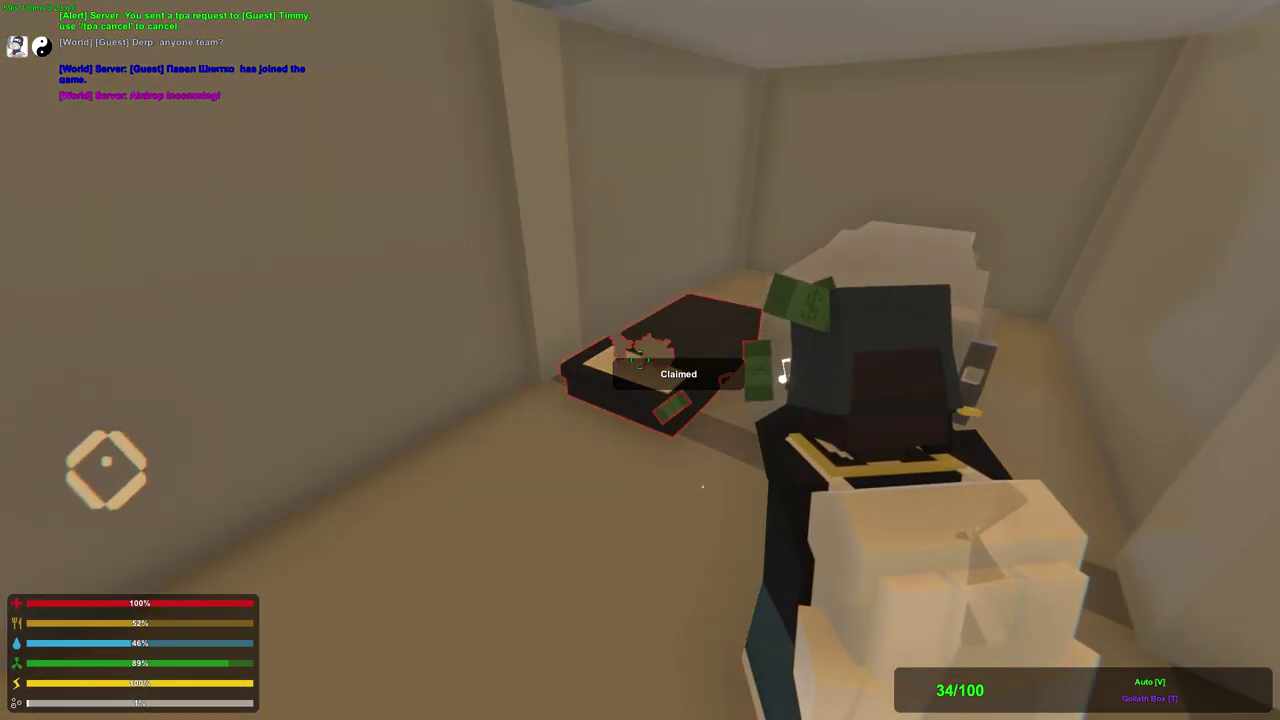
{"action": "left_click", "coordinate": [640, 360]}
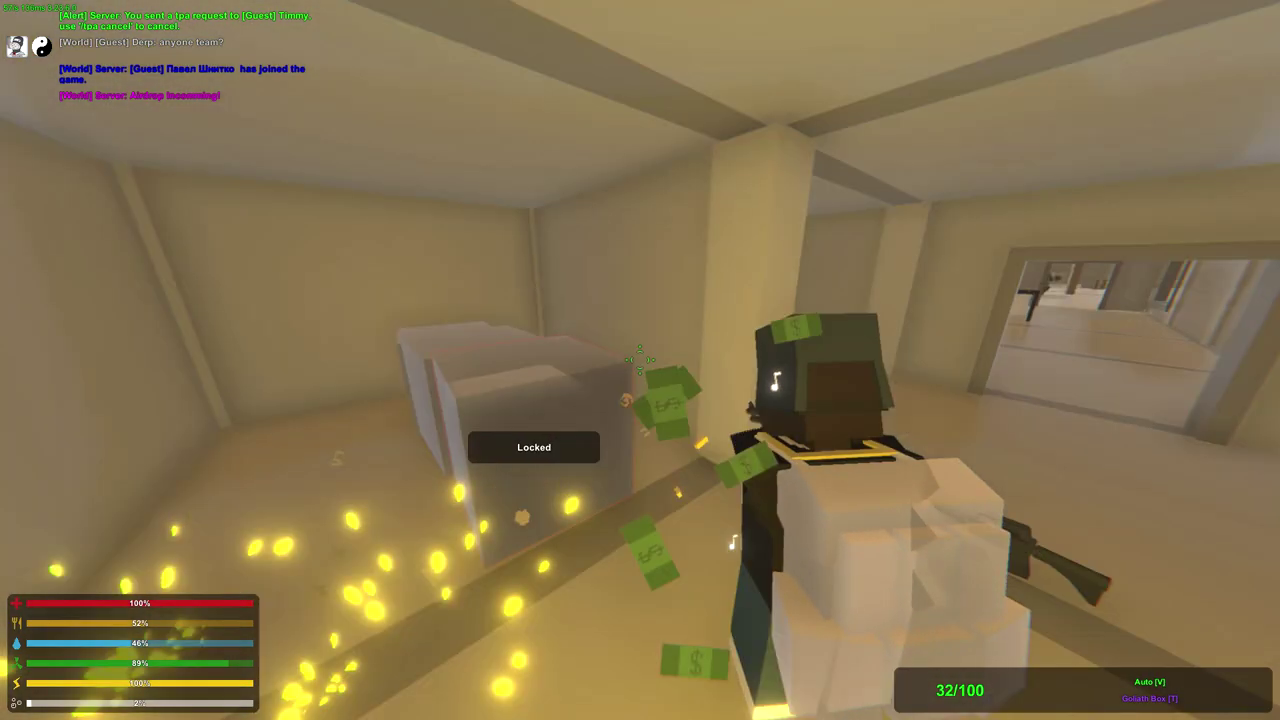
{"action": "key", "text": "r"}
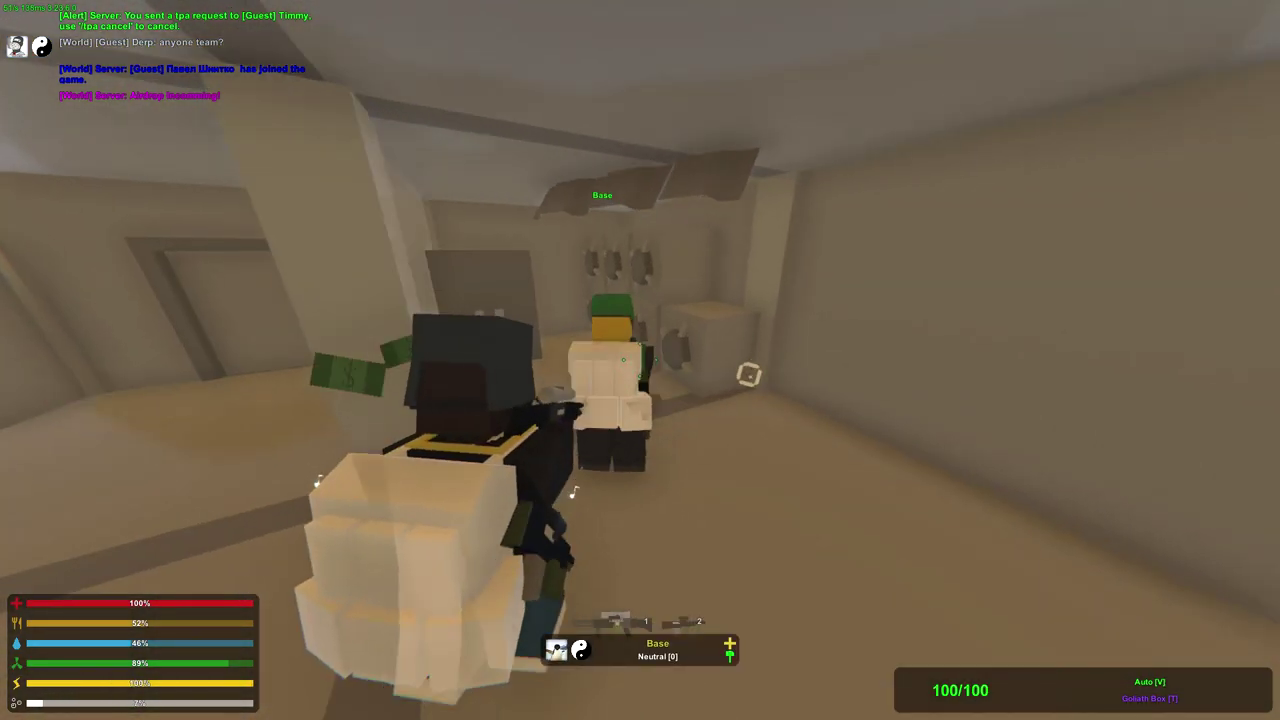
Fire at the locked crate again in first-person, then follow the teammate back to the rooftop.
{"action": "key", "text": "g"}
{"action": "key", "text": "g"}
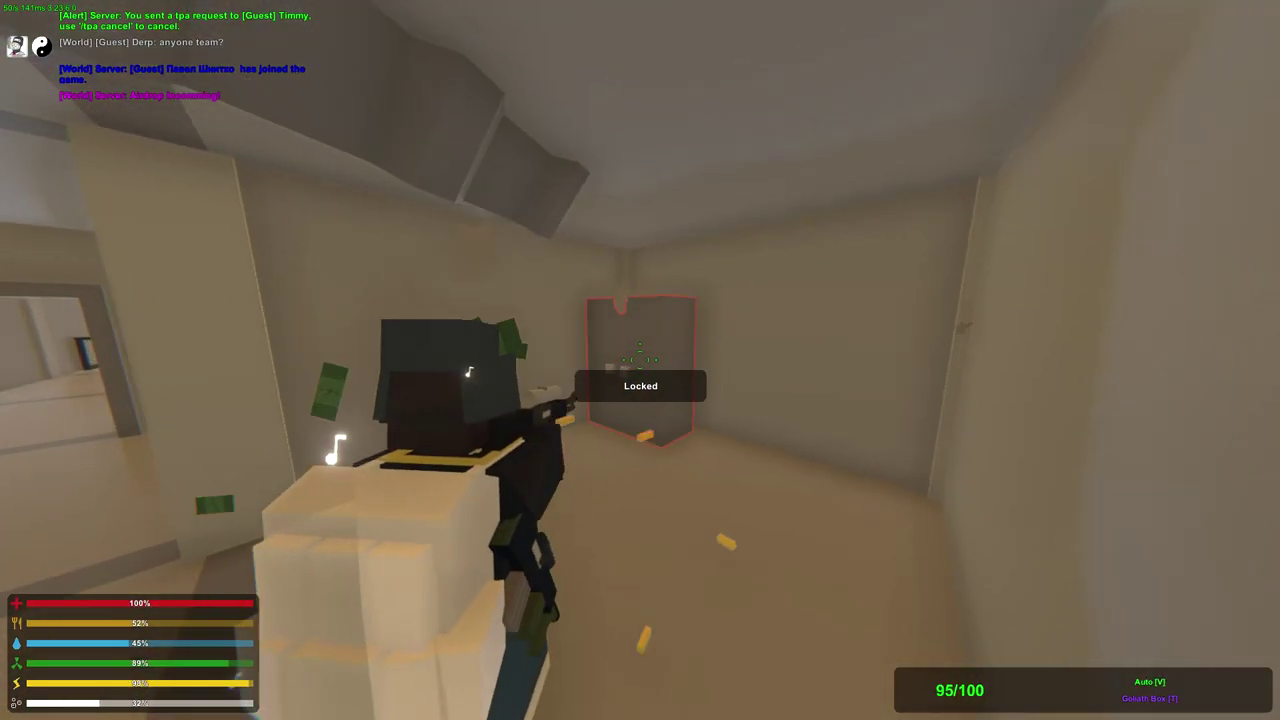
{"action": "left_click_drag", "start_coordinate": [640, 360], "coordinate": [640, 360]}
{"action": "key", "text": "h"}
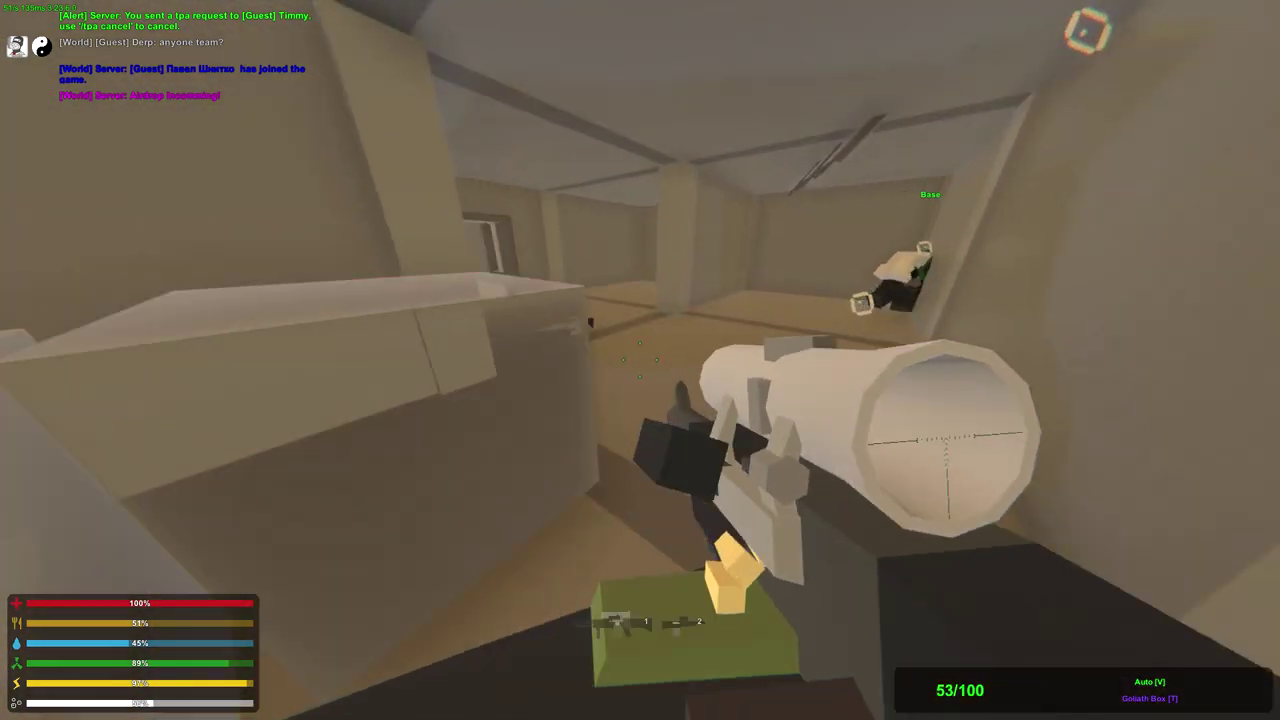
{"action": "key", "text": "w"}
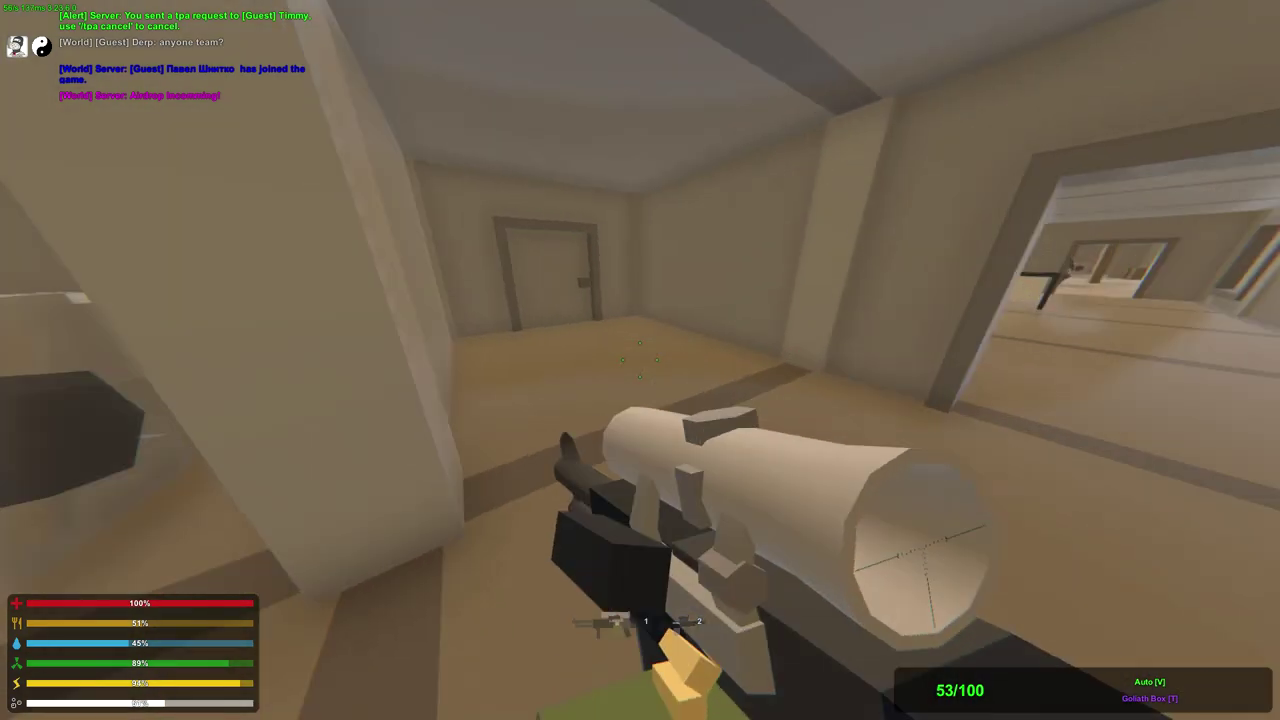
{"action": "key", "text": "w"}
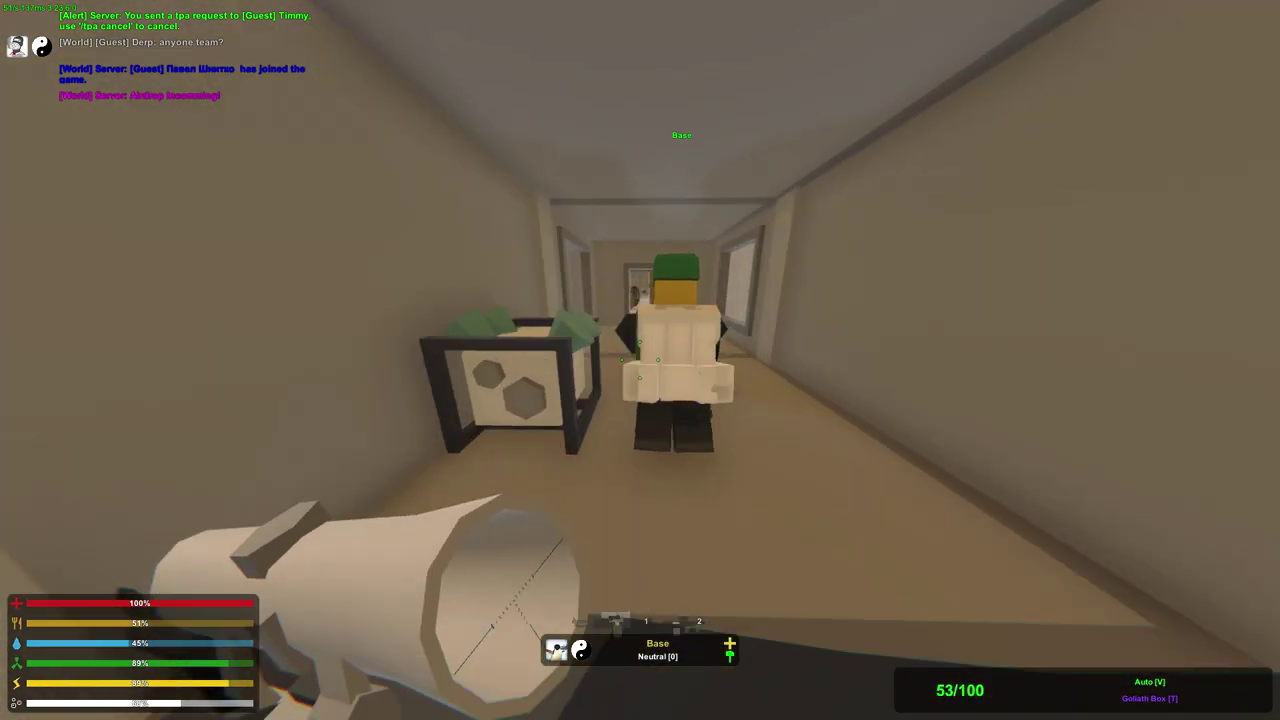
{"action": "key", "text": "w"}
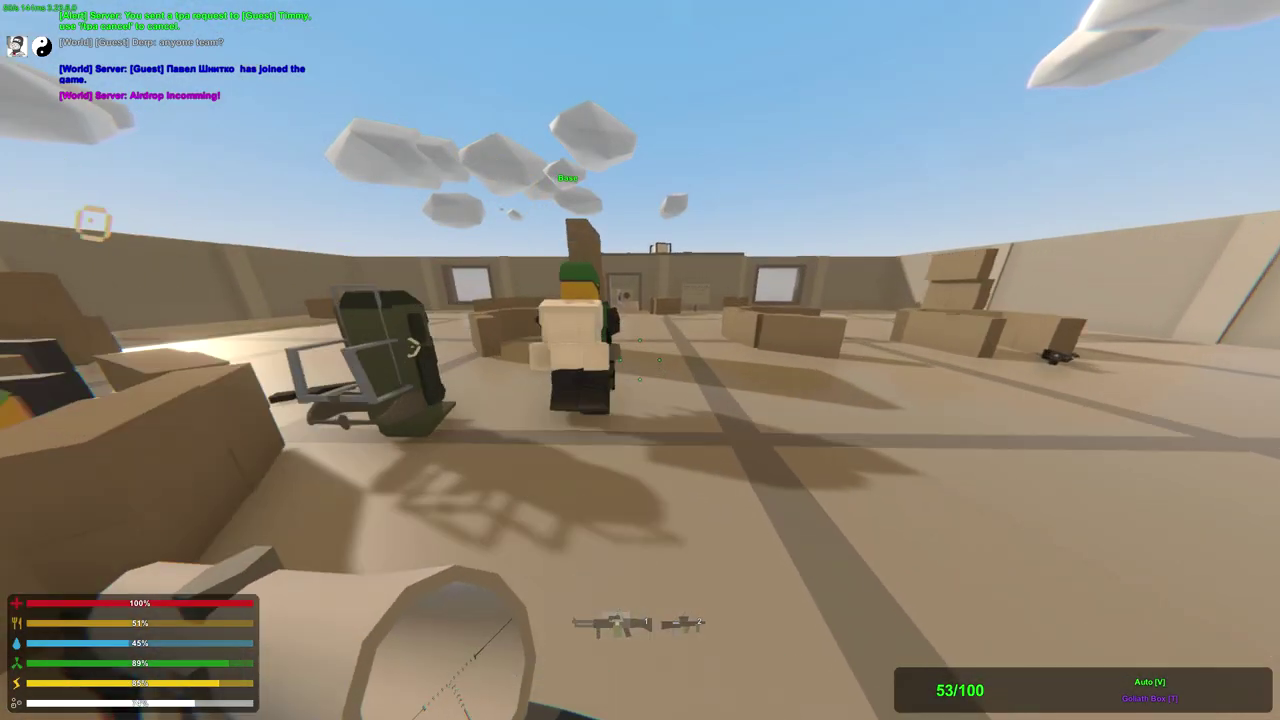
Fire repeated rockets at the sky base, reloading via the inventory and aiming down sights.
{"action": "key", "text": "2"}
{"action": "left_click", "coordinate": [640, 360]}
{"action": "key", "text": "g"}
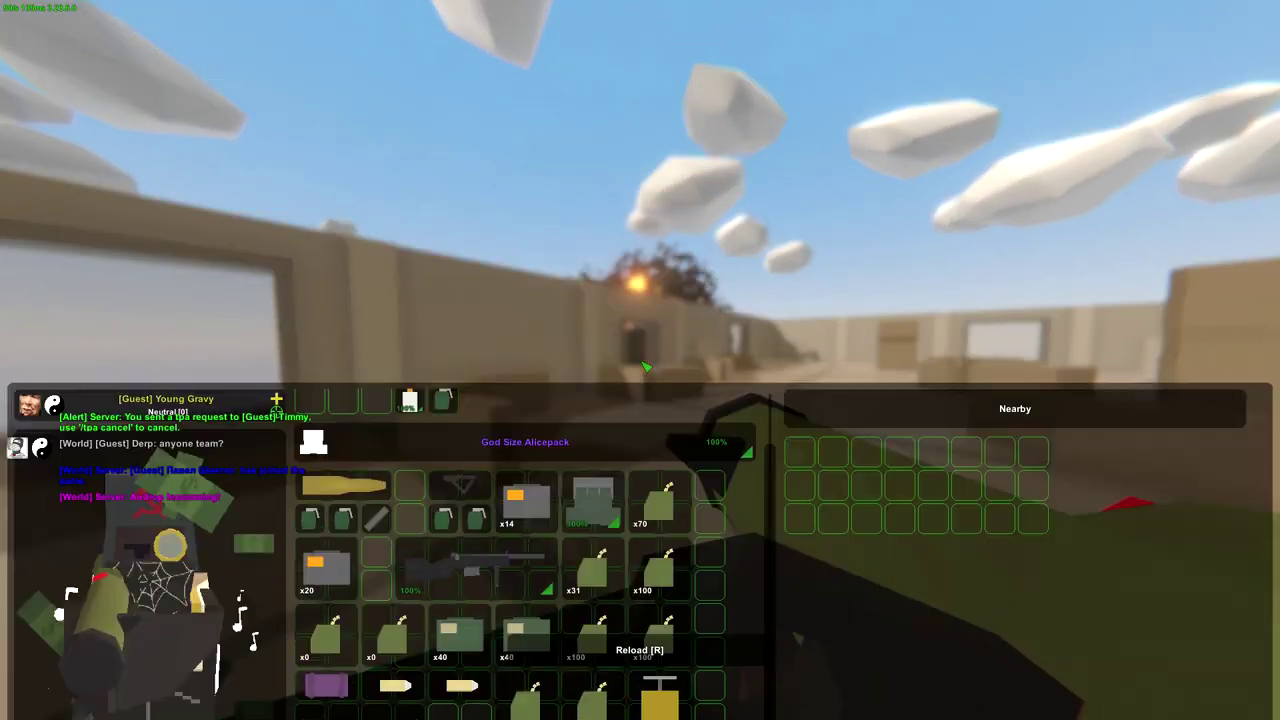
{"action": "key", "text": "g"}
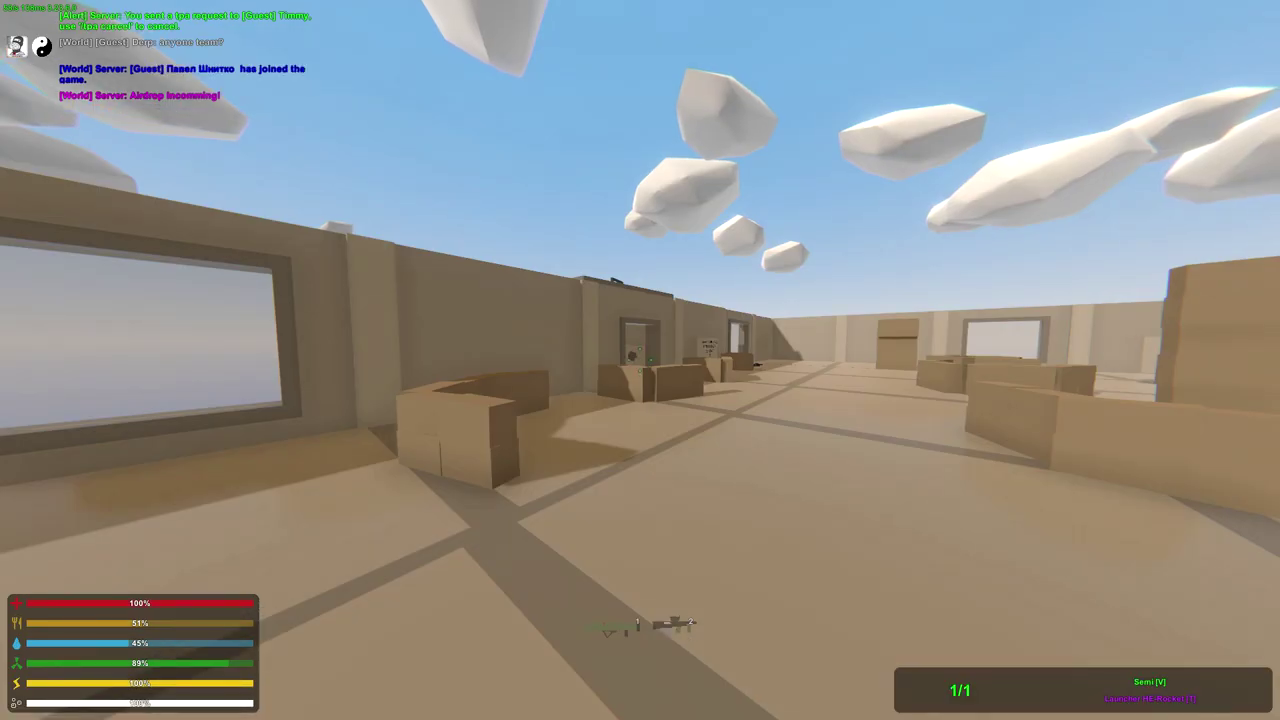
{"action": "left_click", "coordinate": [640, 360]}
{"action": "key", "text": "g"}
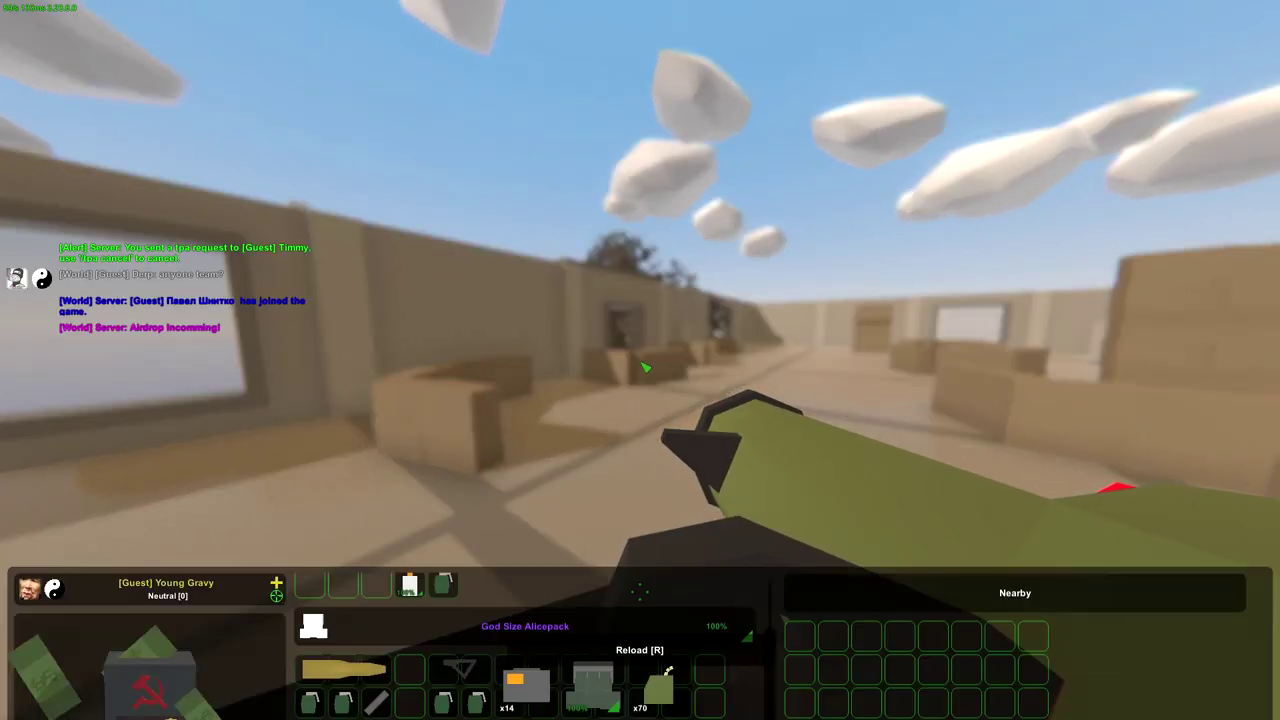
{"action": "key", "text": "g"}
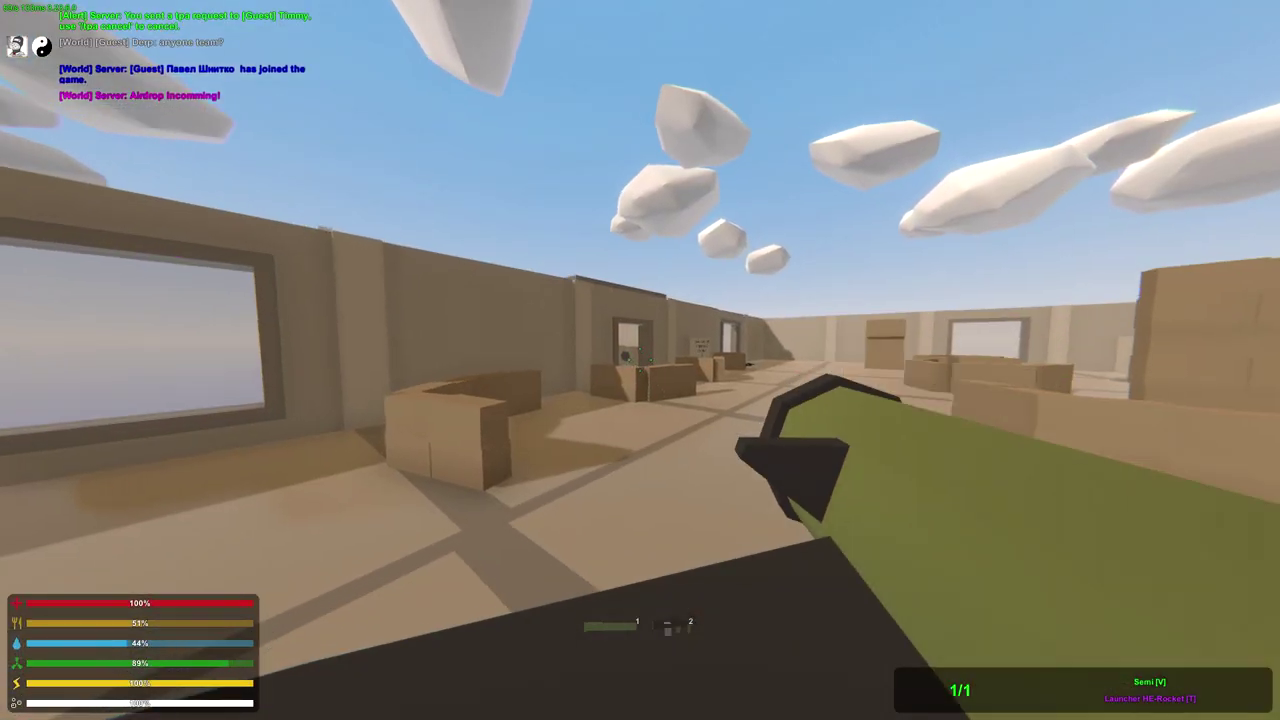
{"action": "right_click", "coordinate": [640, 360]}
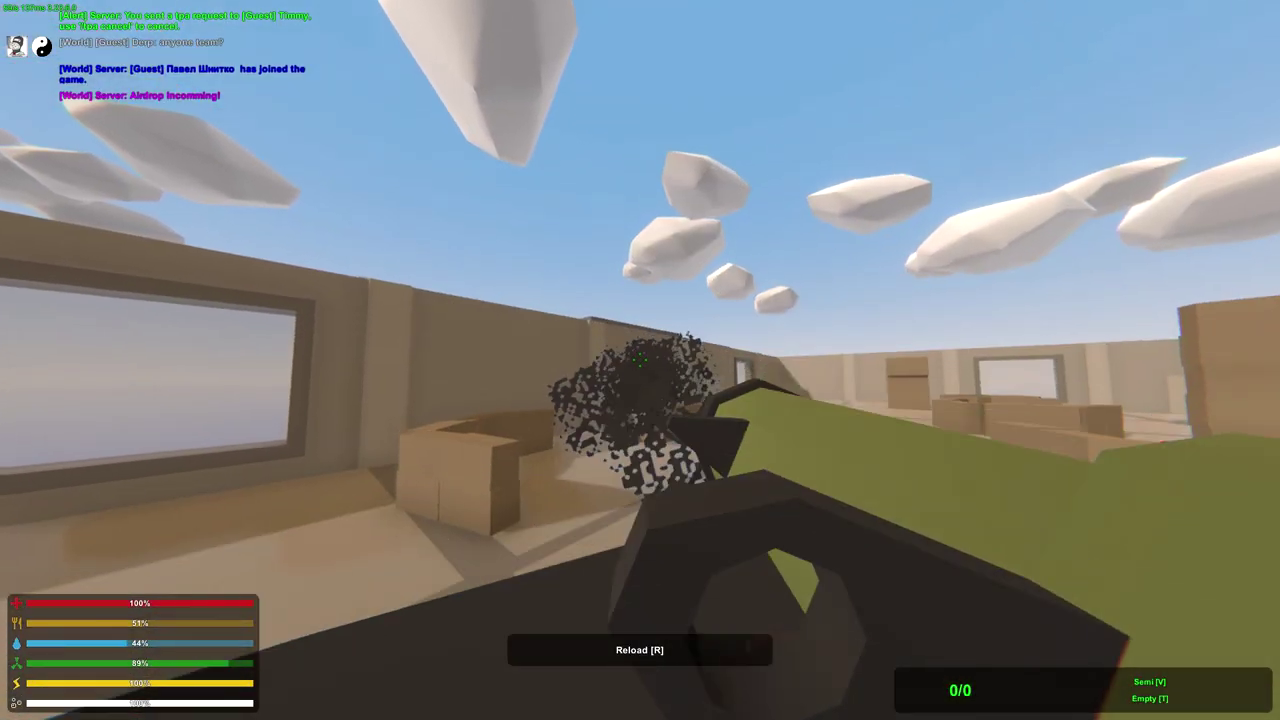
Return to the scoped rifle and head out toward the dropped Goliath to engage the enemy.
{"action": "key", "text": "g"}
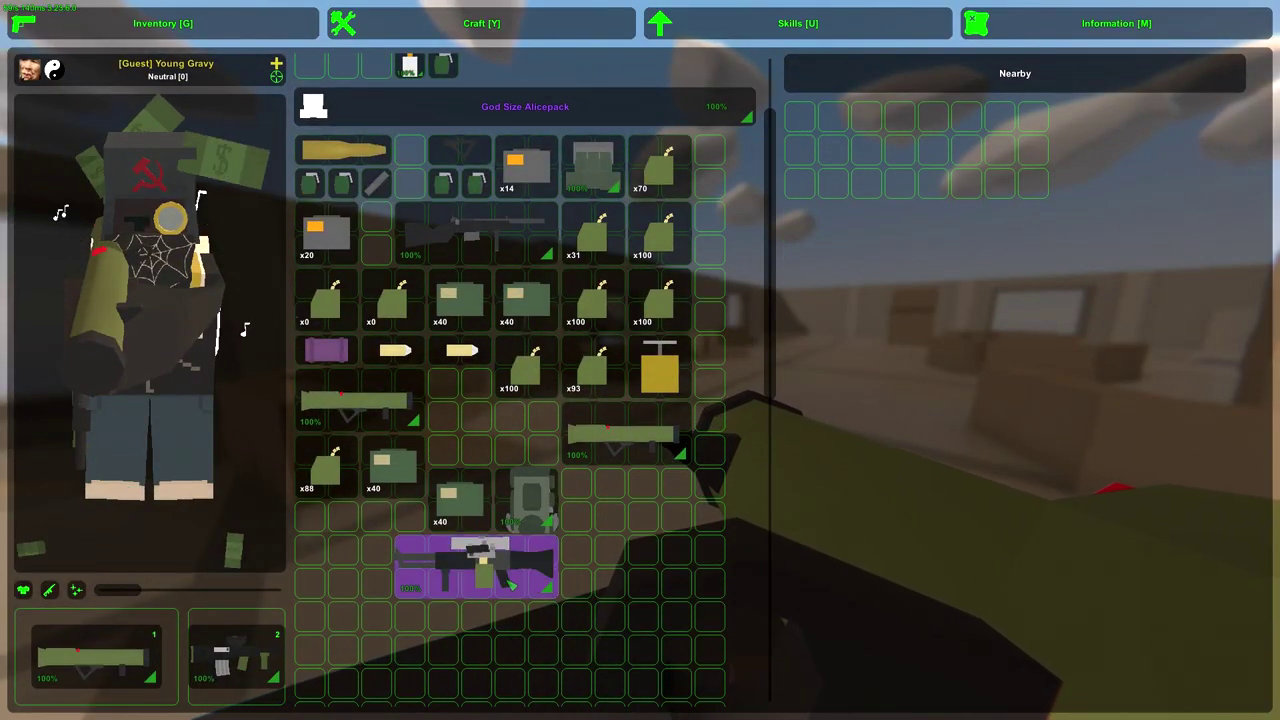
{"action": "key", "text": "g"}
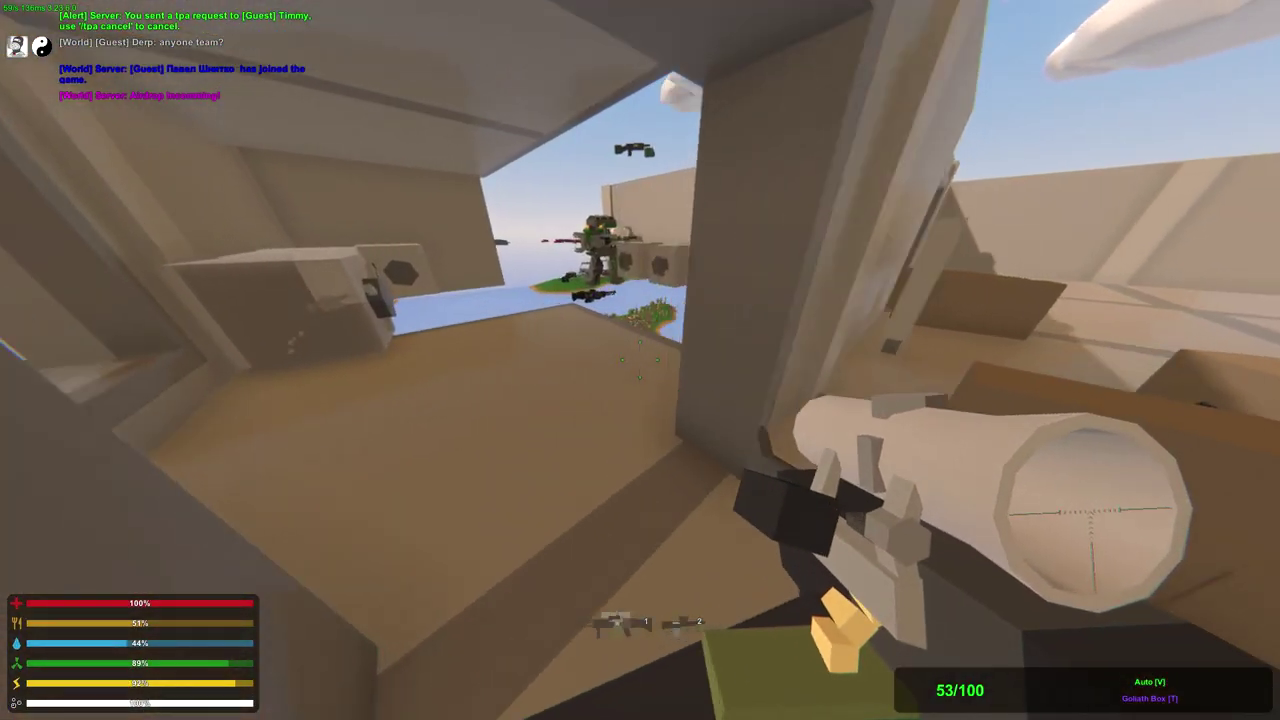
{"action": "key", "text": "w"}
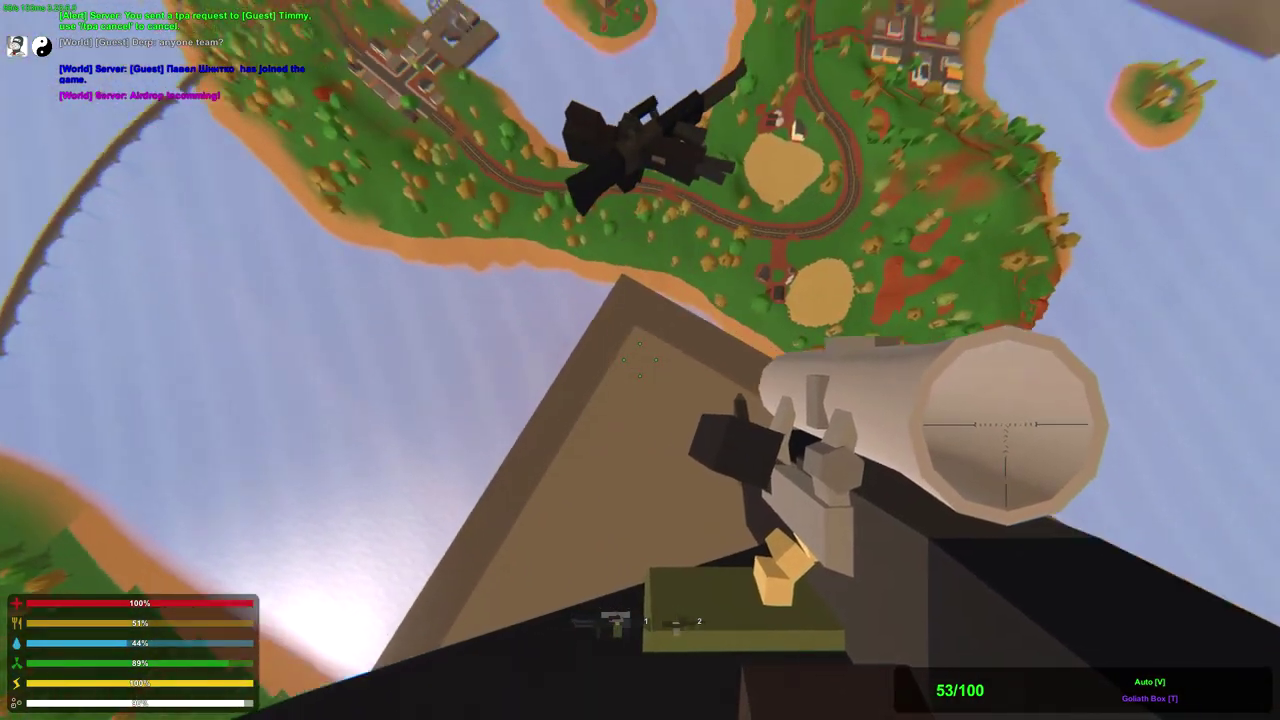
{"action": "key", "text": "g"}
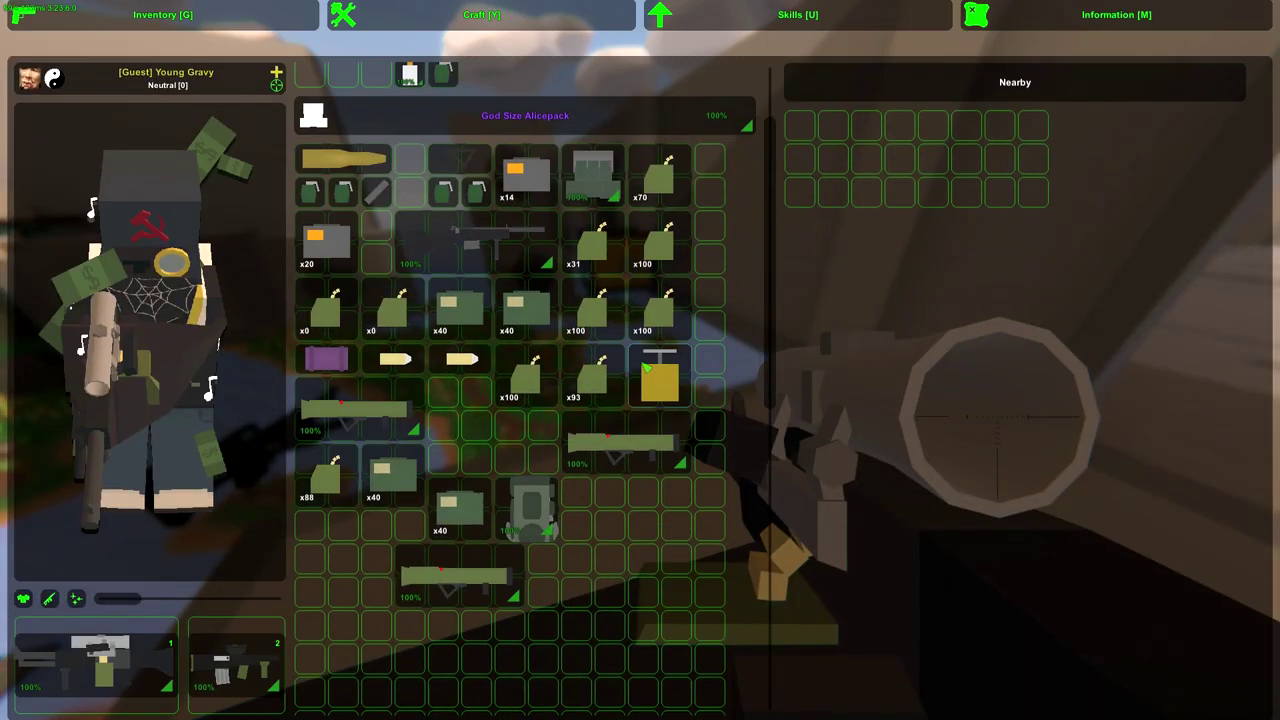
{"action": "key", "text": "g"}
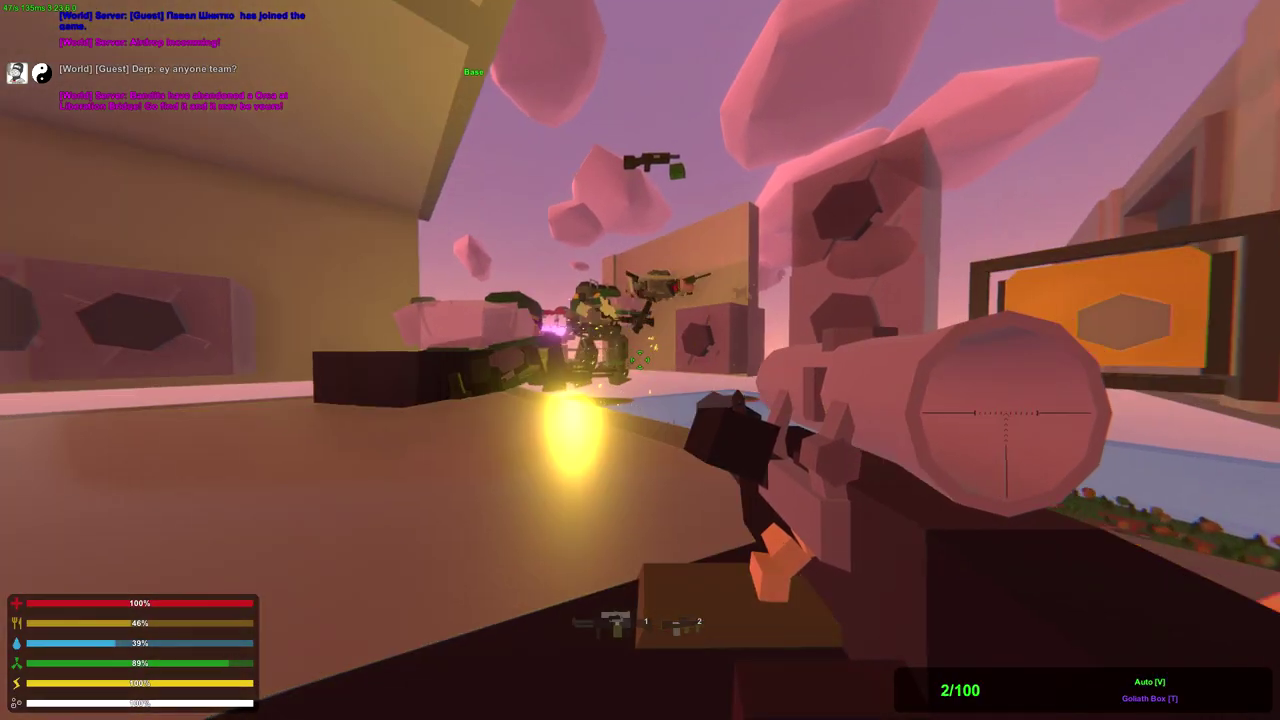
Reload to 100/100 and take the pink-green gun, blue rifle, boomerang and orange ammo box.
{"action": "key", "text": "r"}
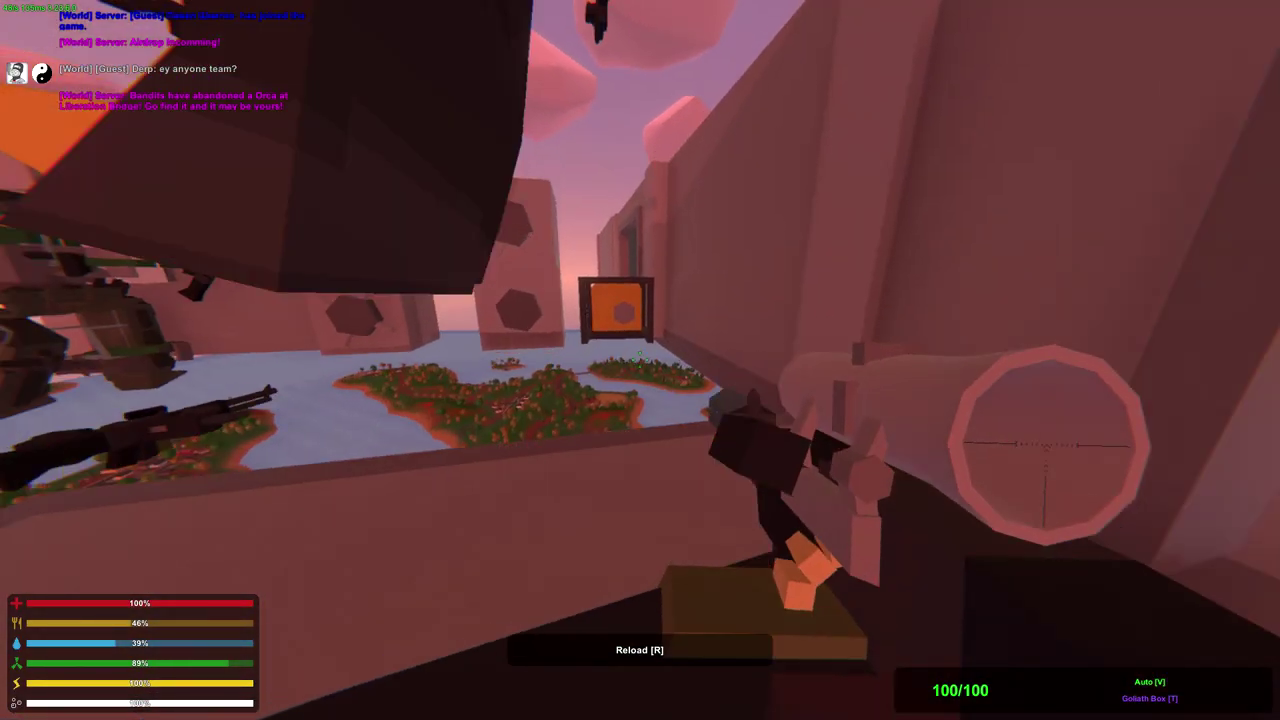
{"action": "key", "text": "g"}
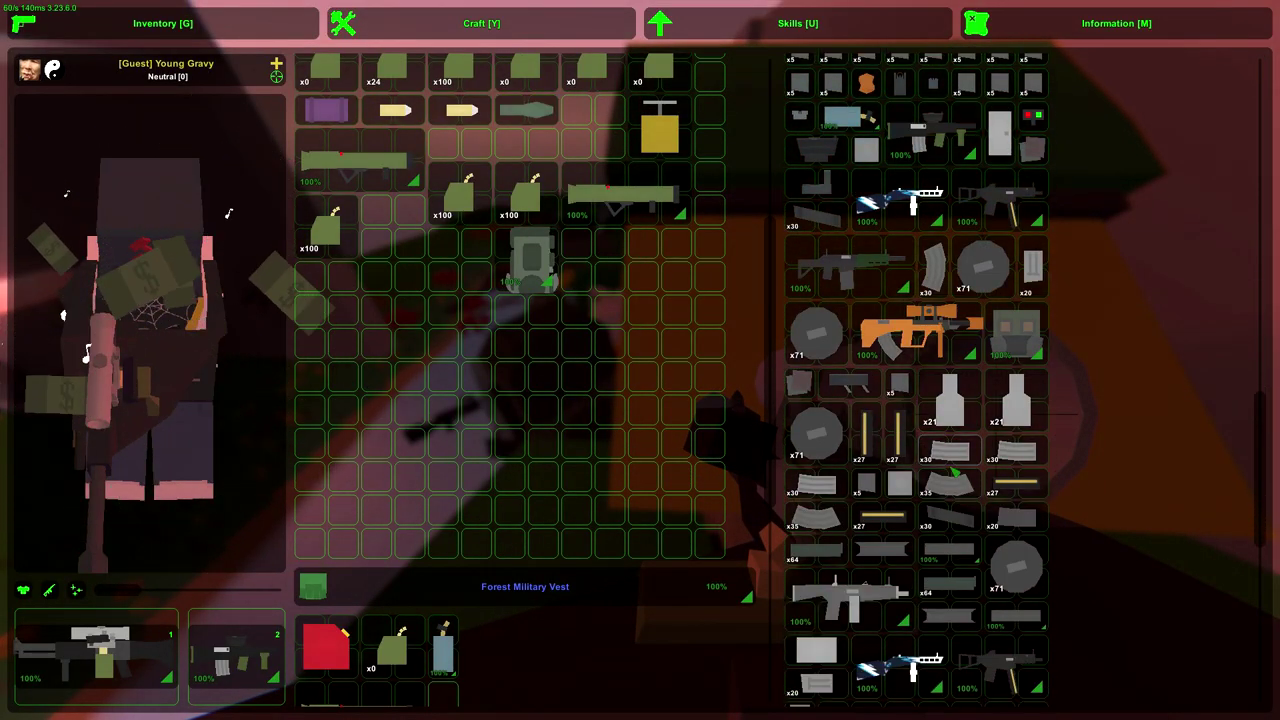
{"action": "scroll", "coordinate": [917, 380], "scroll_direction": "down", "scroll_amount": 8}
{"action": "right_click", "coordinate": [865, 275]}
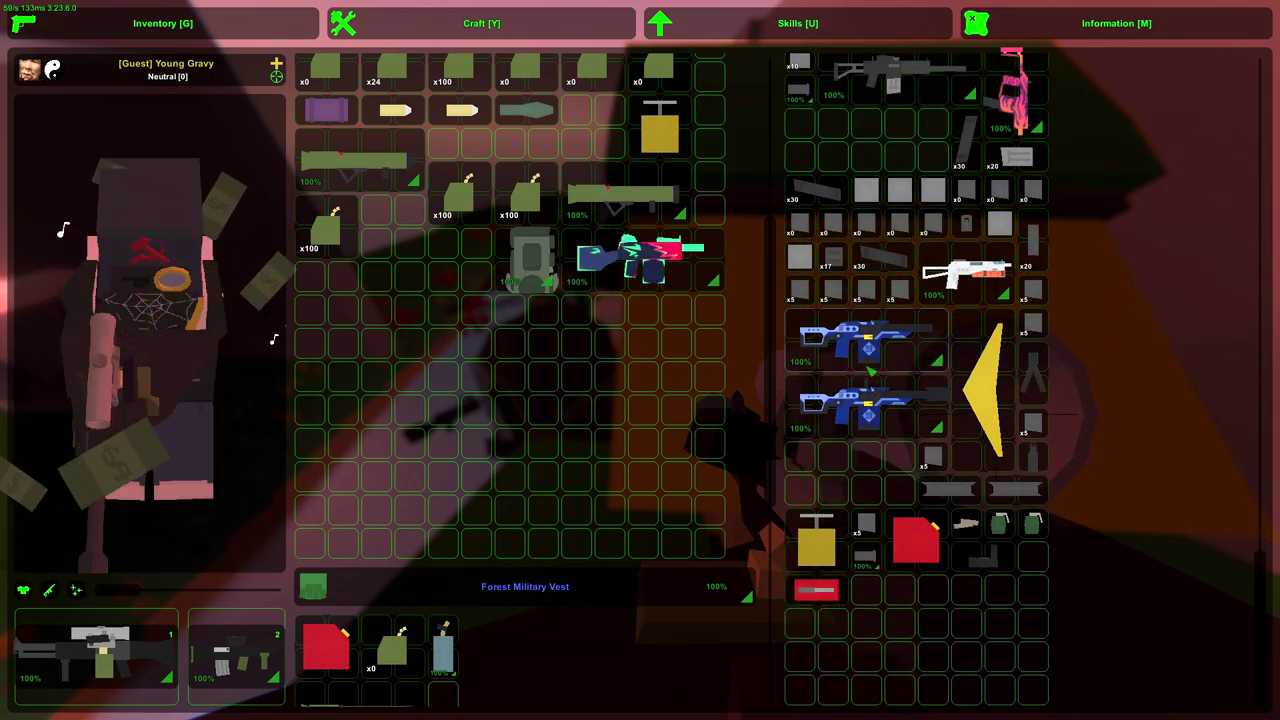
{"action": "right_click", "coordinate": [860, 340]}
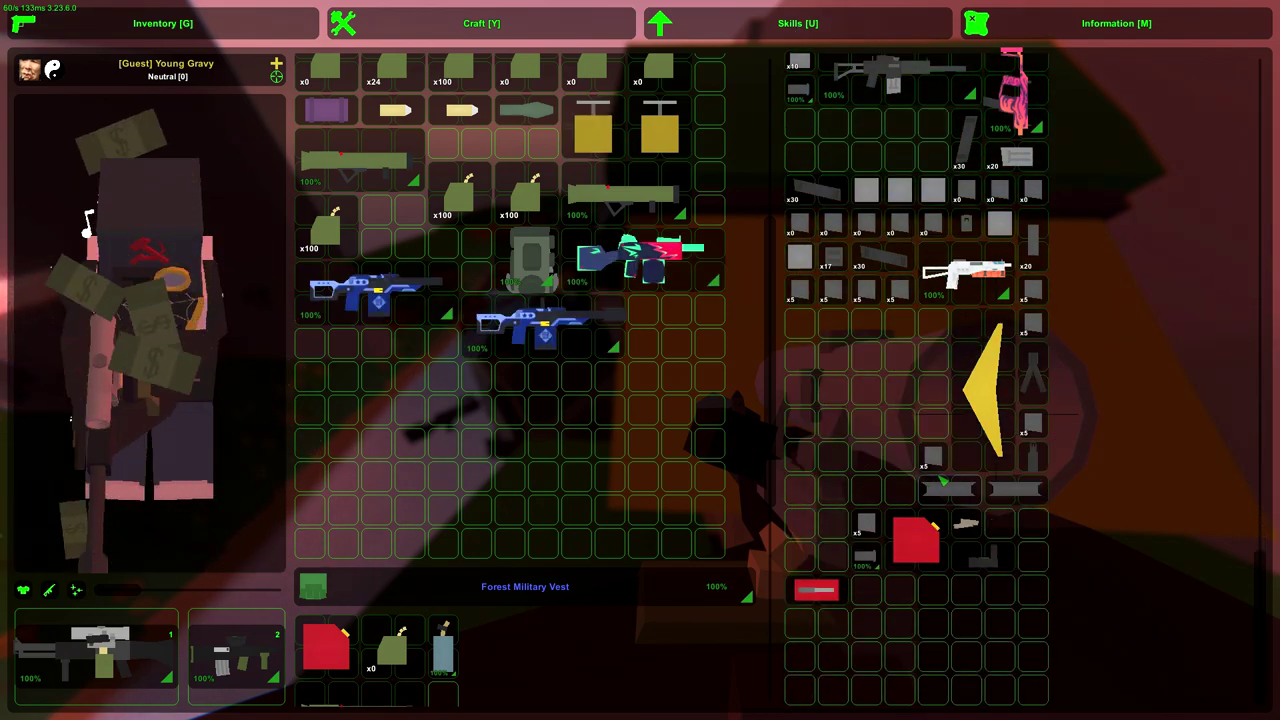
{"action": "scroll", "coordinate": [917, 300], "scroll_direction": "up", "scroll_amount": 5}
{"action": "right_click", "coordinate": [990, 390]}
{"action": "scroll", "coordinate": [917, 300], "scroll_direction": "up", "scroll_amount": 10}
{"action": "scroll", "coordinate": [917, 300], "scroll_direction": "up", "scroll_amount": 5}
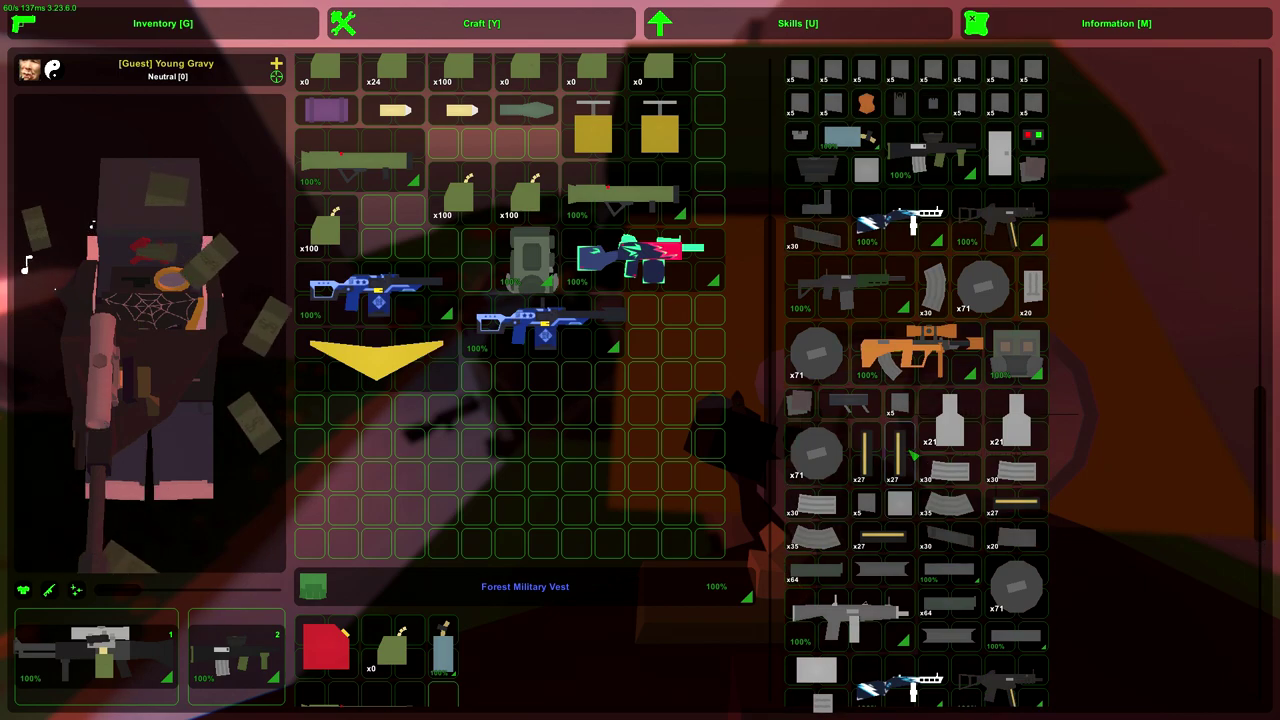
{"action": "scroll", "coordinate": [917, 380], "scroll_direction": "up", "scroll_amount": 5}
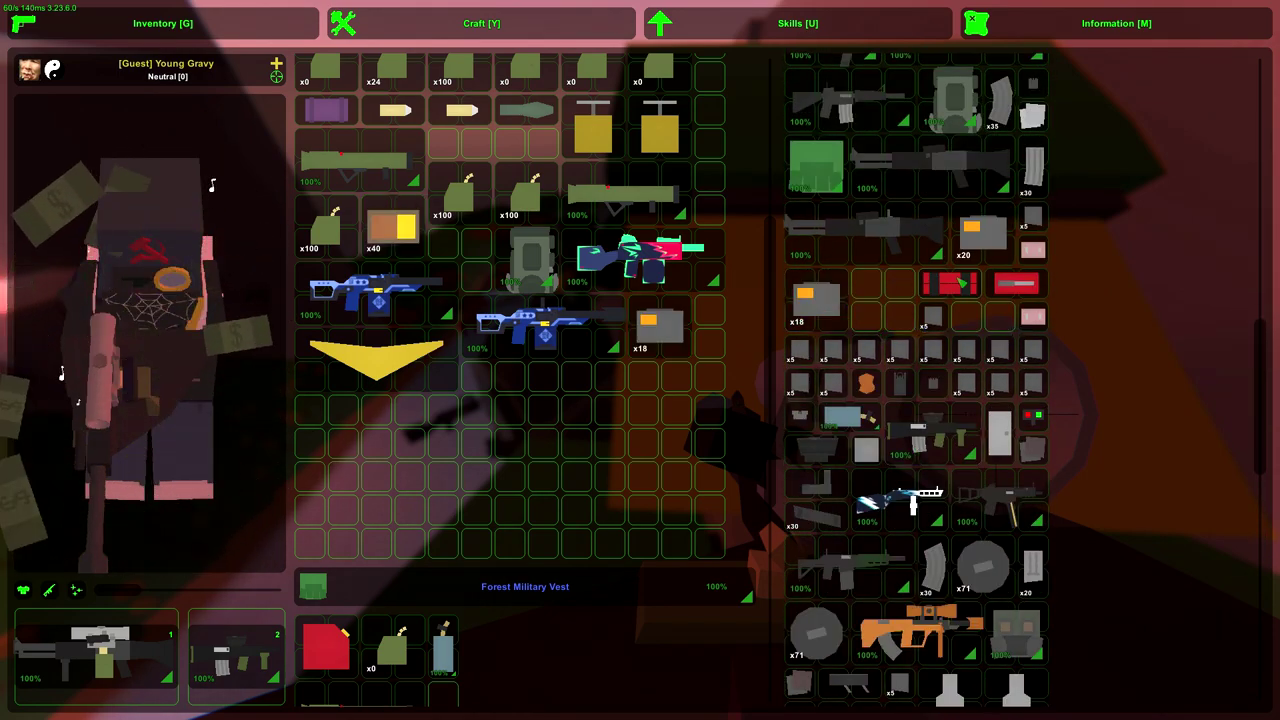
{"action": "right_click", "coordinate": [982, 230]}
{"action": "scroll", "coordinate": [917, 380], "scroll_direction": "down", "scroll_amount": 5}
{"action": "scroll", "coordinate": [917, 380], "scroll_direction": "down", "scroll_amount": 5}
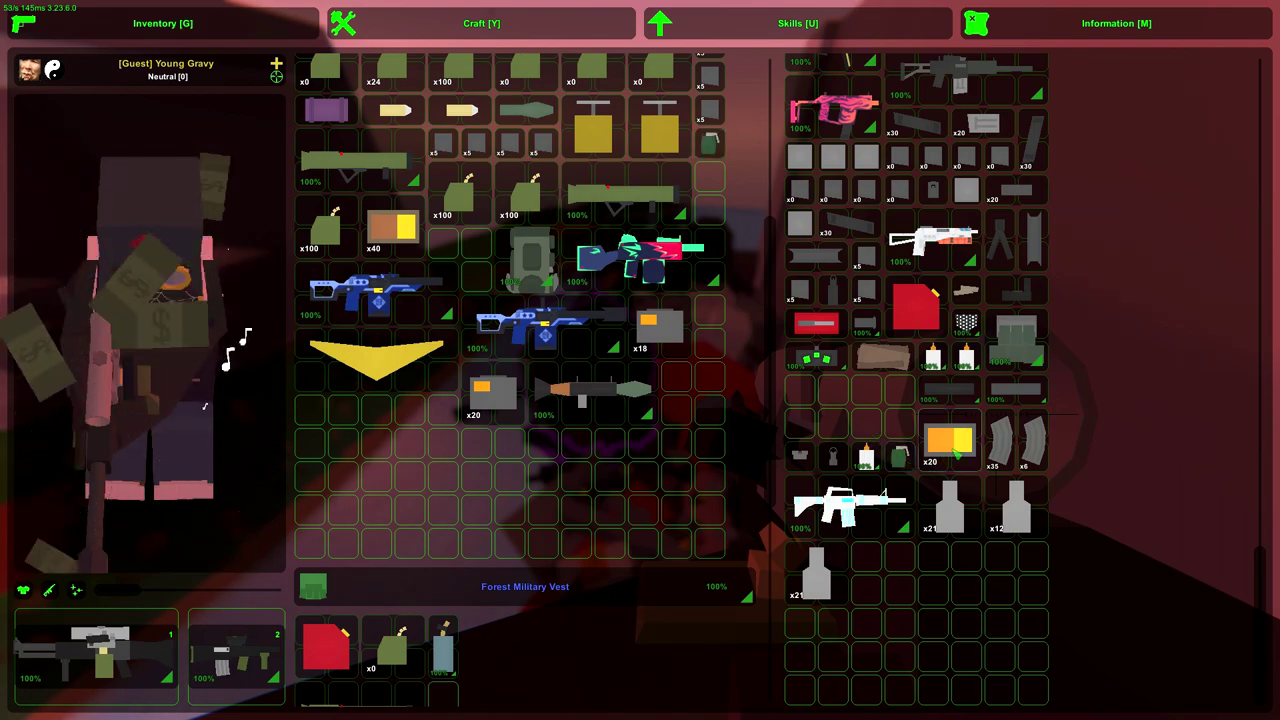
{"action": "key", "text": "g"}
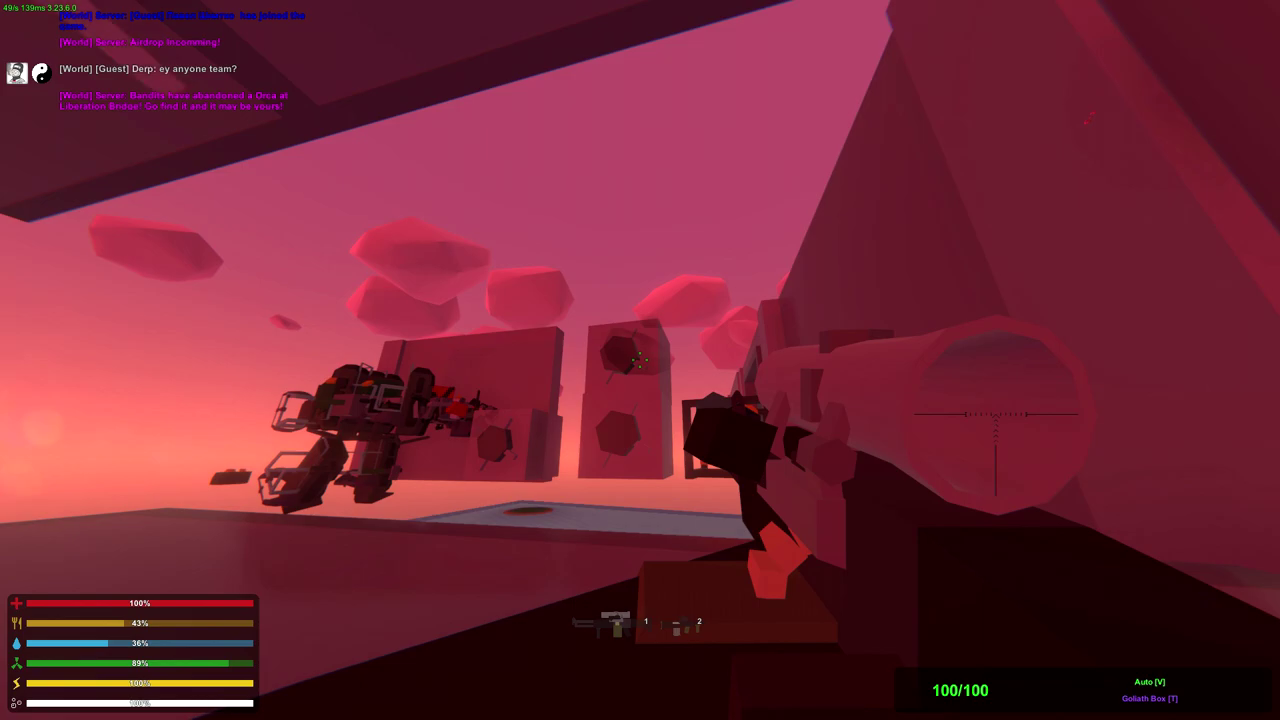
Fire a short burst at the armoured walker near the wall, then reload to 100/100.
{"action": "left_click_drag", "start_coordinate": [640, 360], "coordinate": [640, 360]}
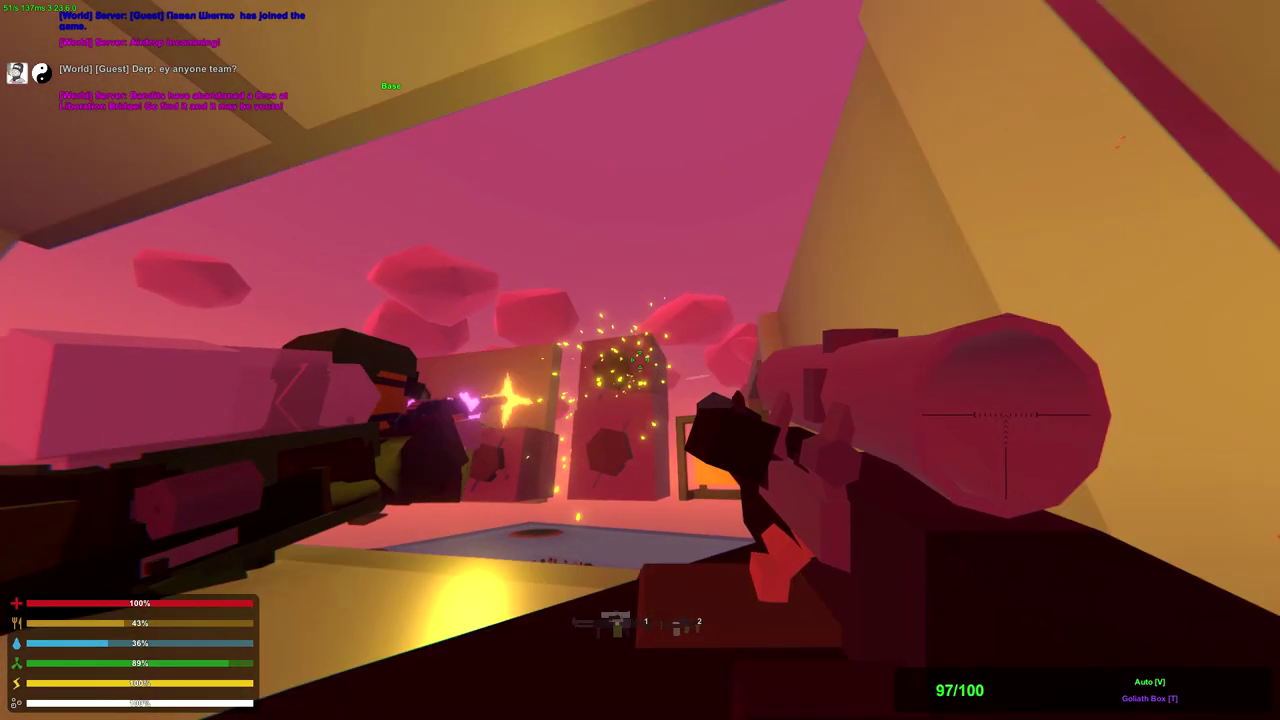
{"action": "key", "text": "r"}
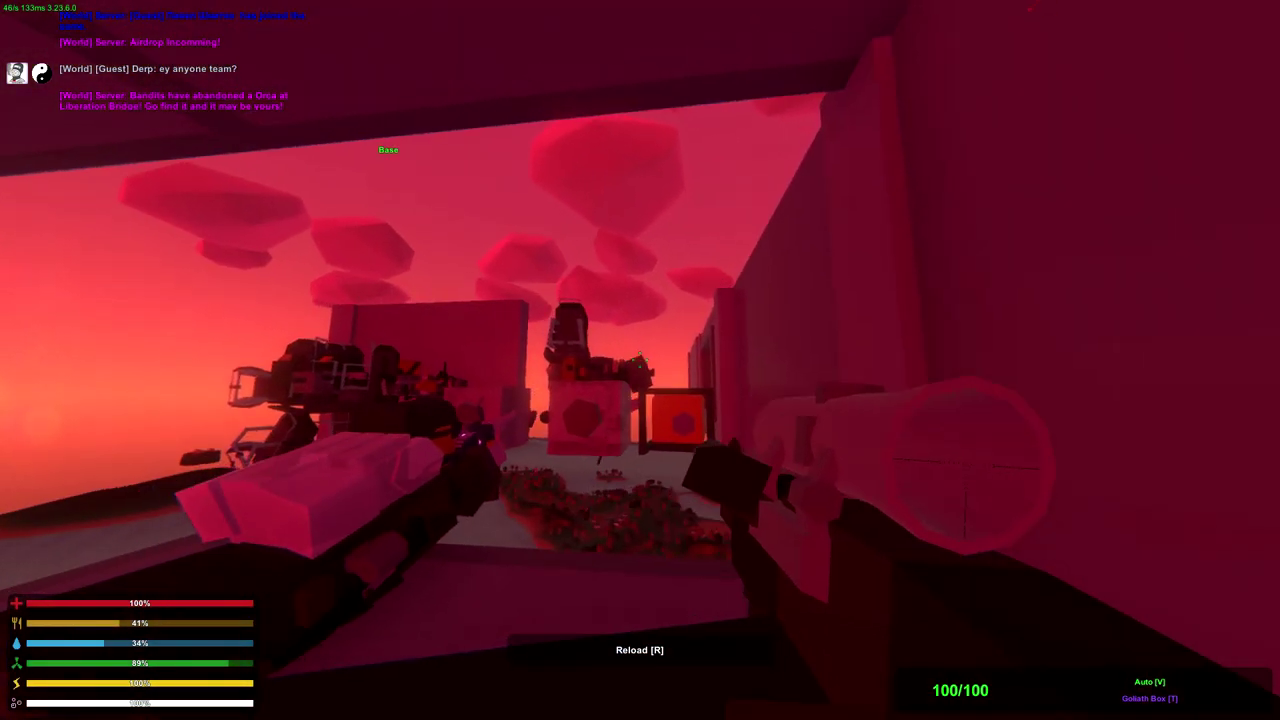
Move the HE-Rocket from the nearby loot pile into the character's own gear.
{"action": "key", "text": "g"}
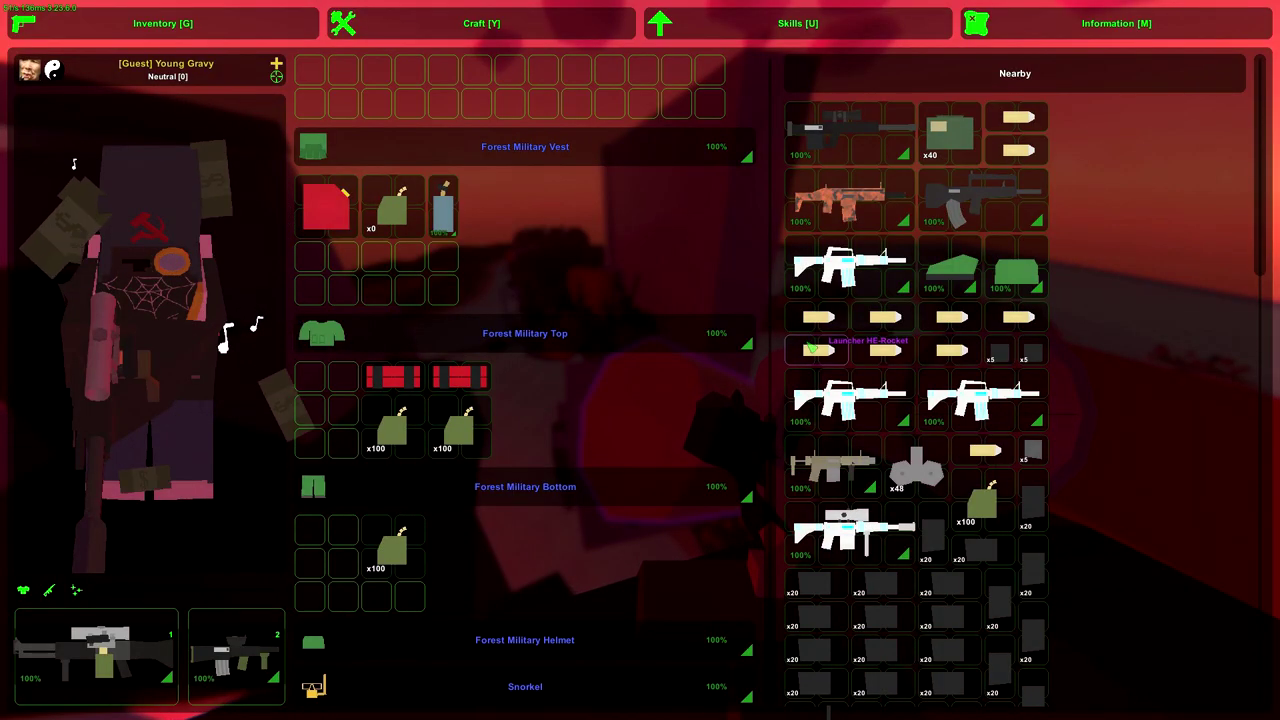
{"action": "left_click_drag", "start_coordinate": [818, 345], "coordinate": [864, 327]}
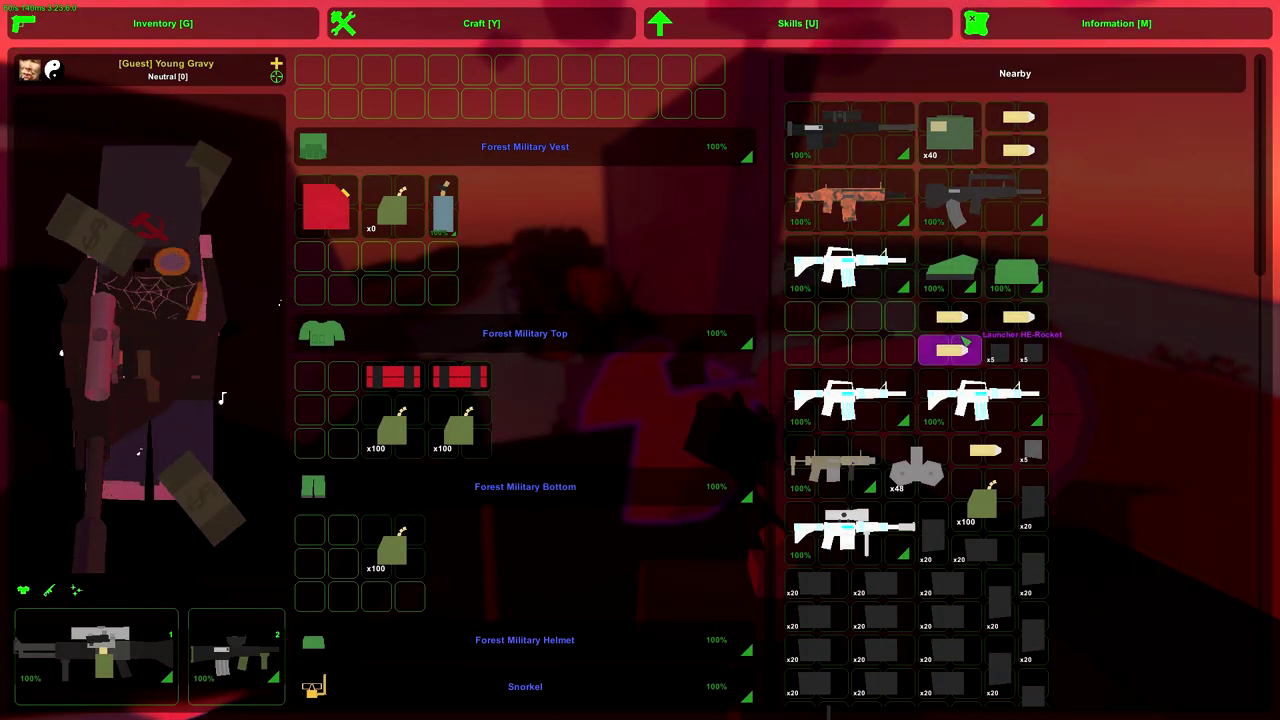
{"action": "left_click_drag", "start_coordinate": [966, 342], "coordinate": [985, 322]}
{"action": "scroll", "coordinate": [1003, 322], "scroll_direction": "down", "scroll_amount": 3}
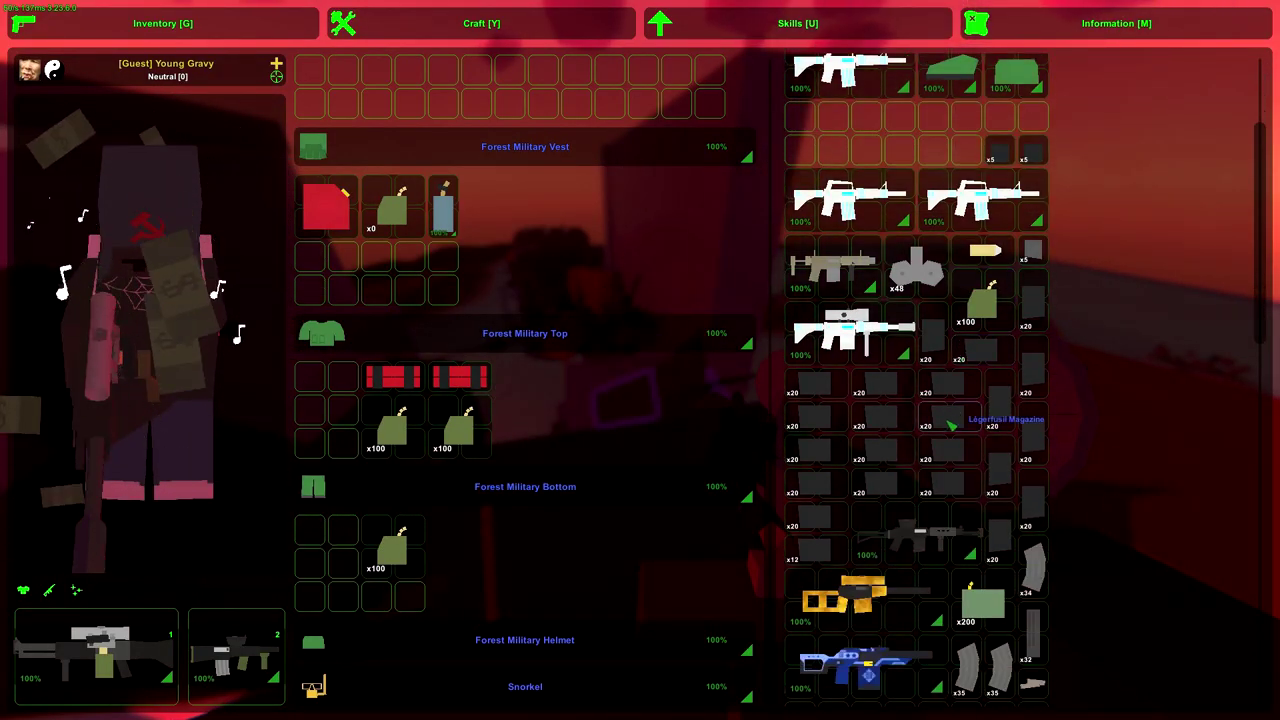
{"action": "scroll", "coordinate": [952, 425], "scroll_direction": "down", "scroll_amount": 3}
{"action": "scroll", "coordinate": [950, 425], "scroll_direction": "down", "scroll_amount": 5}
{"action": "scroll", "coordinate": [950, 425], "scroll_direction": "down", "scroll_amount": 3}
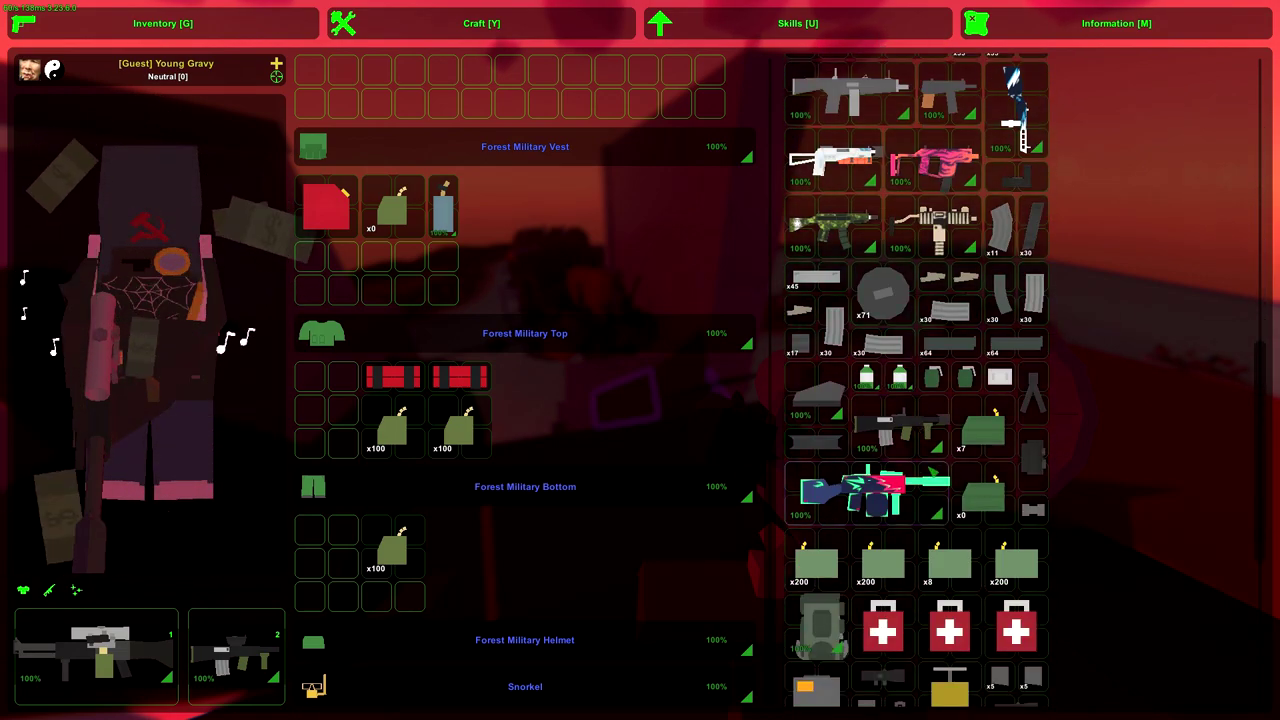
{"action": "scroll", "coordinate": [950, 425], "scroll_direction": "down", "scroll_amount": 3}
{"action": "scroll", "coordinate": [893, 430], "scroll_direction": "down", "scroll_amount": 3}
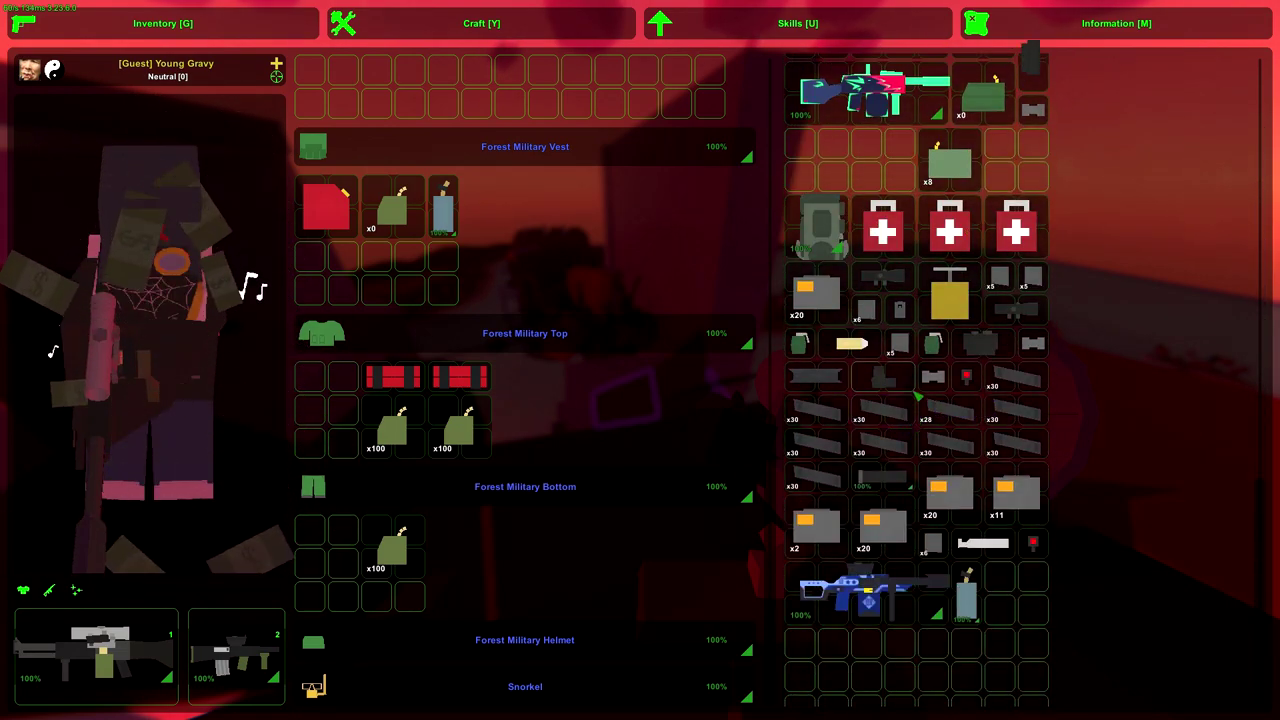
{"action": "scroll", "coordinate": [915, 425], "scroll_direction": "down", "scroll_amount": 1}
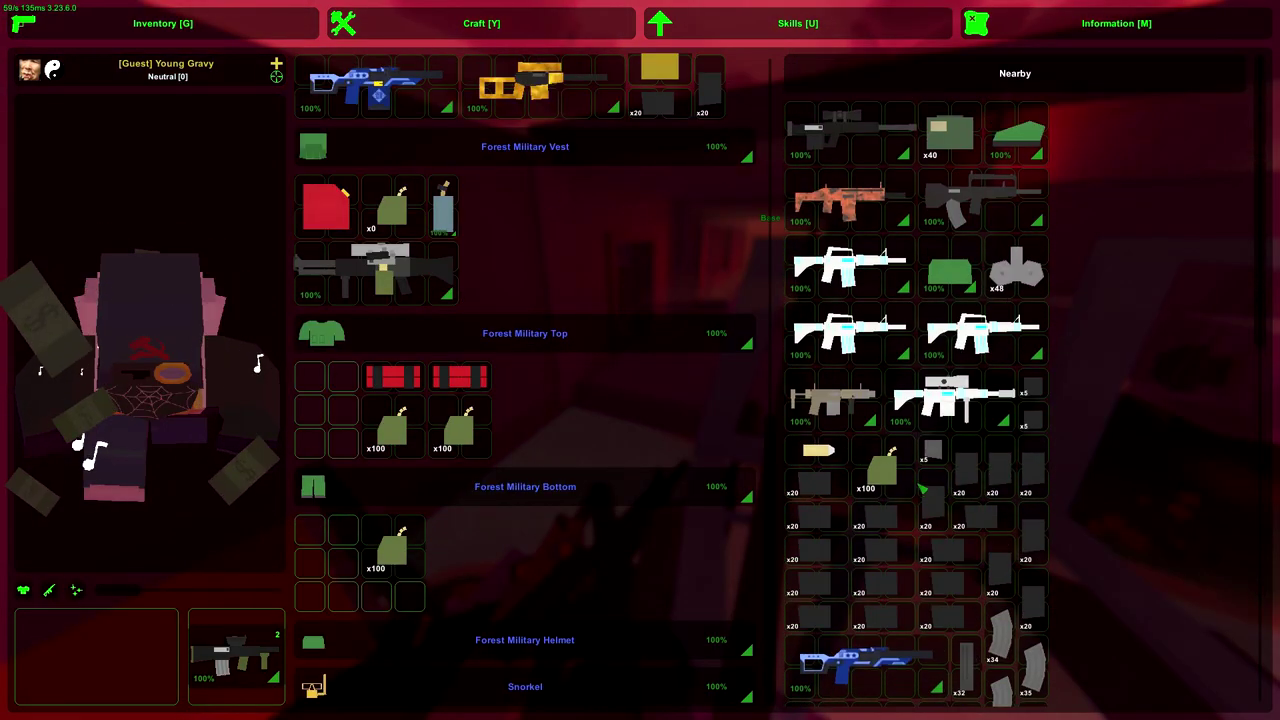
Stash the yellow item in the Forest Military Top, shoot the enemy, and approach the Freighterpack.
{"action": "left_click", "coordinate": [818, 452], "text": "ctrl"}
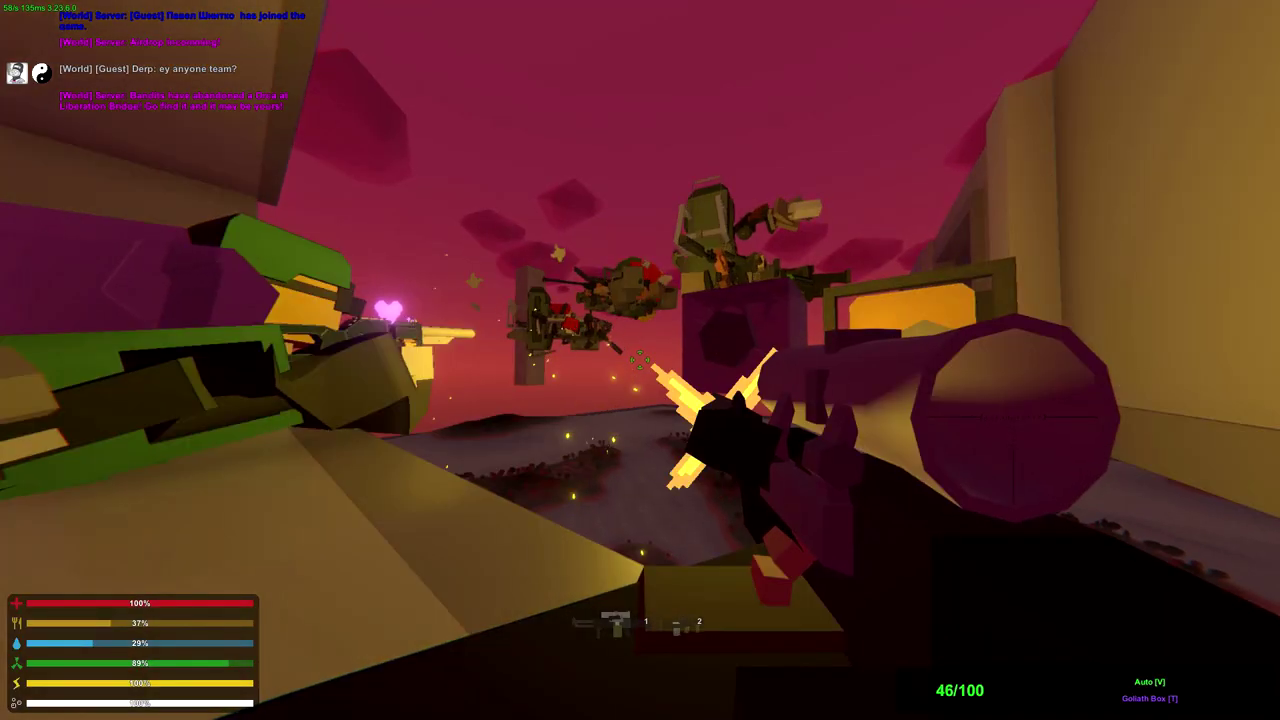
{"action": "left_click", "coordinate": [640, 360]}
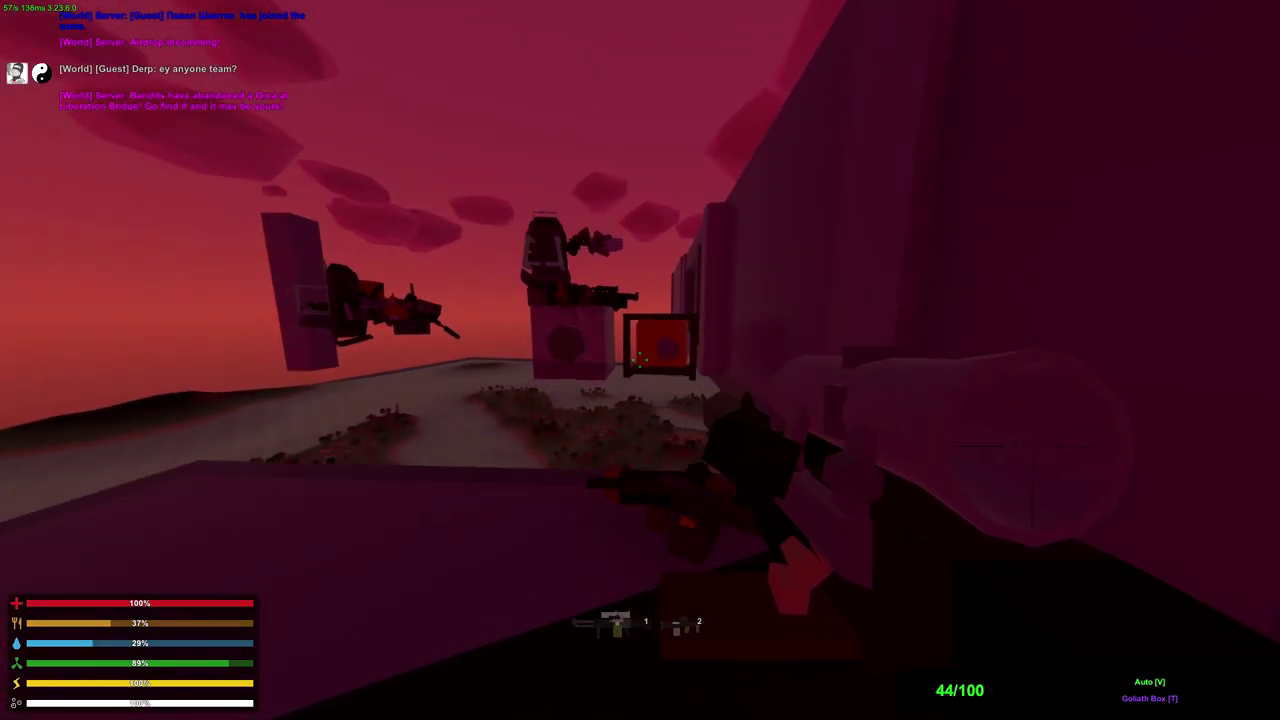
{"action": "key", "text": "w"}
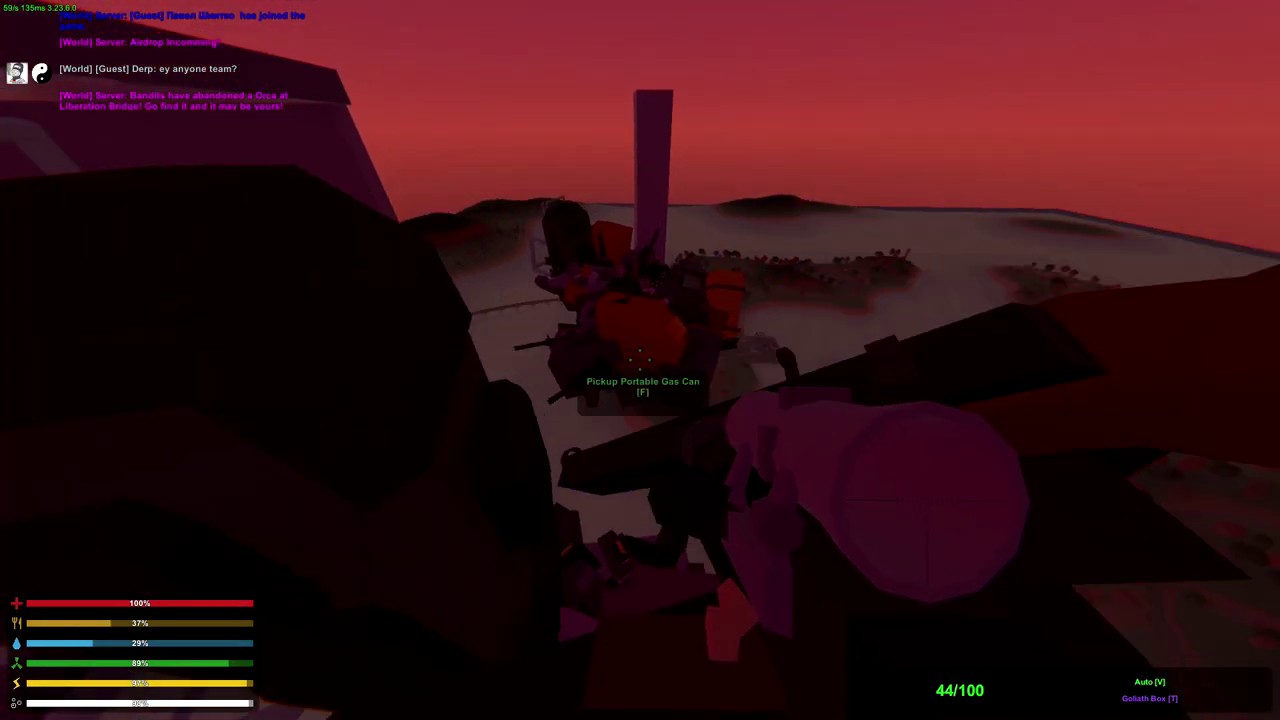
Grab the ammunition box from a second storage locker, then fire at the base again.
{"action": "key", "text": "g"}
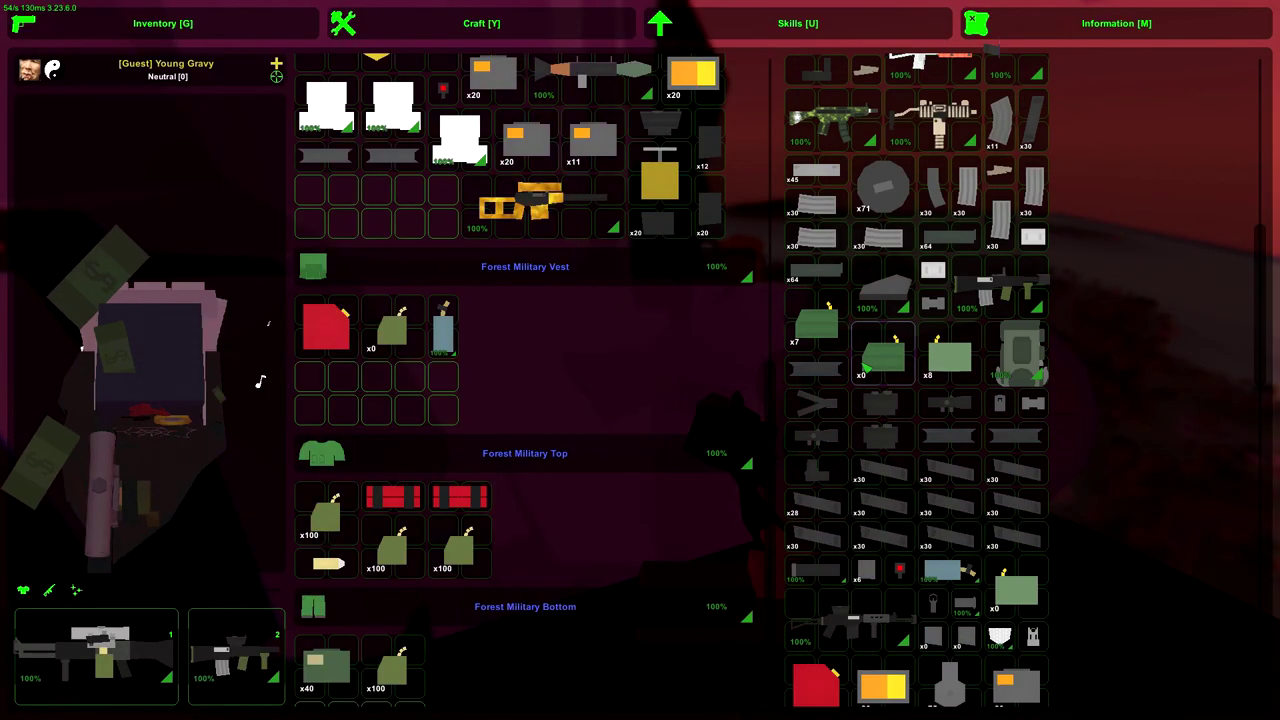
{"action": "scroll", "coordinate": [877, 360], "scroll_direction": "down", "scroll_amount": 5}
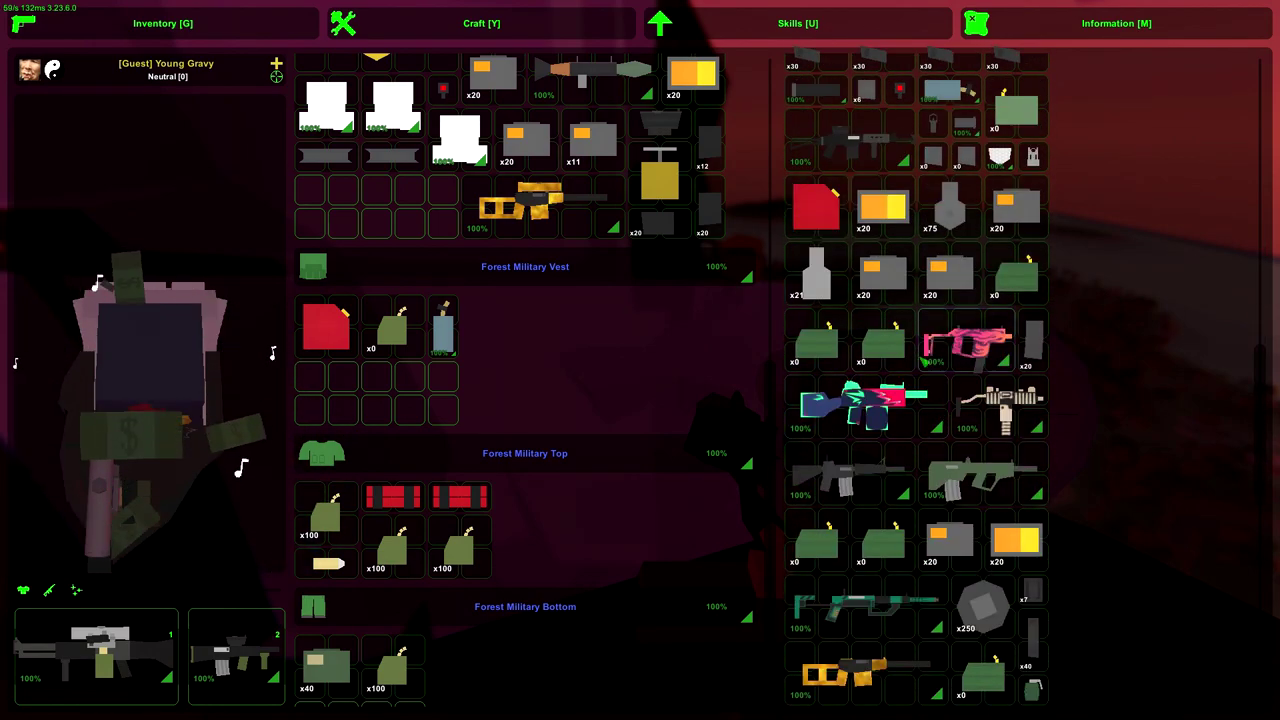
{"action": "scroll", "coordinate": [900, 400], "scroll_direction": "down", "scroll_amount": 2}
{"action": "scroll", "coordinate": [900, 400], "scroll_direction": "down", "scroll_amount": 3}
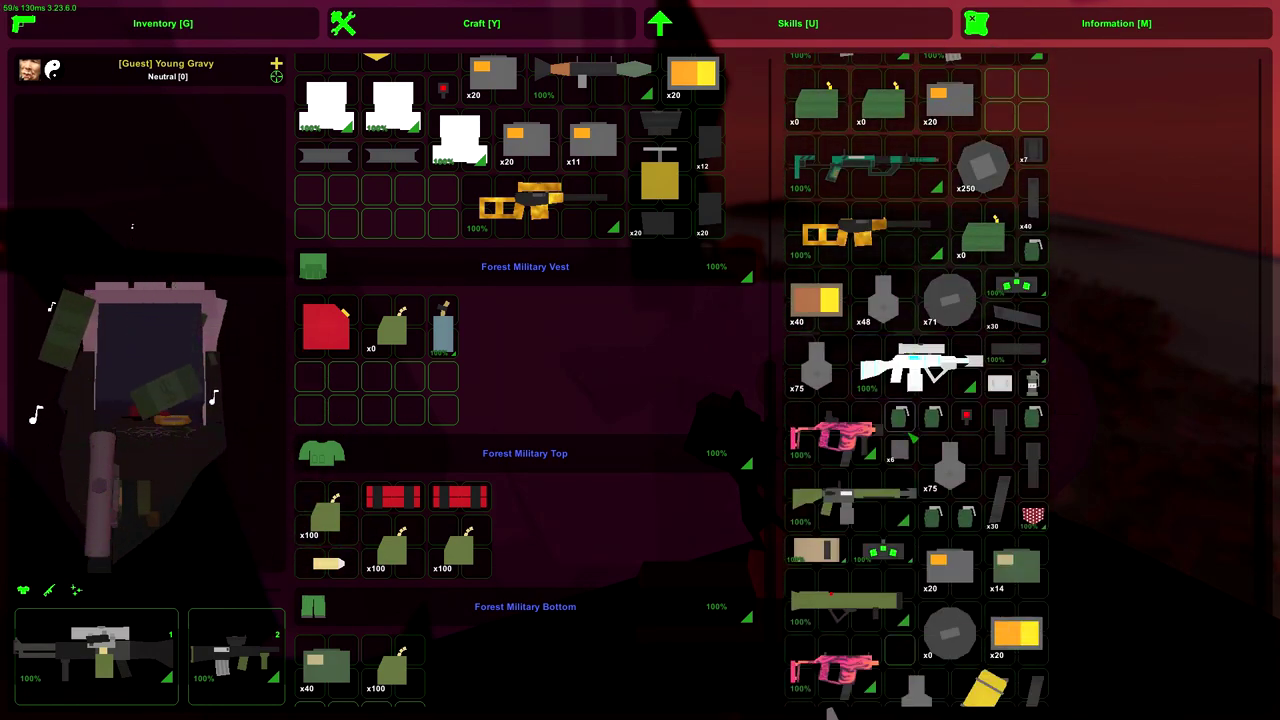
{"action": "scroll", "coordinate": [900, 400], "scroll_direction": "down", "scroll_amount": 5}
{"action": "scroll", "coordinate": [900, 400], "scroll_direction": "down", "scroll_amount": 3}
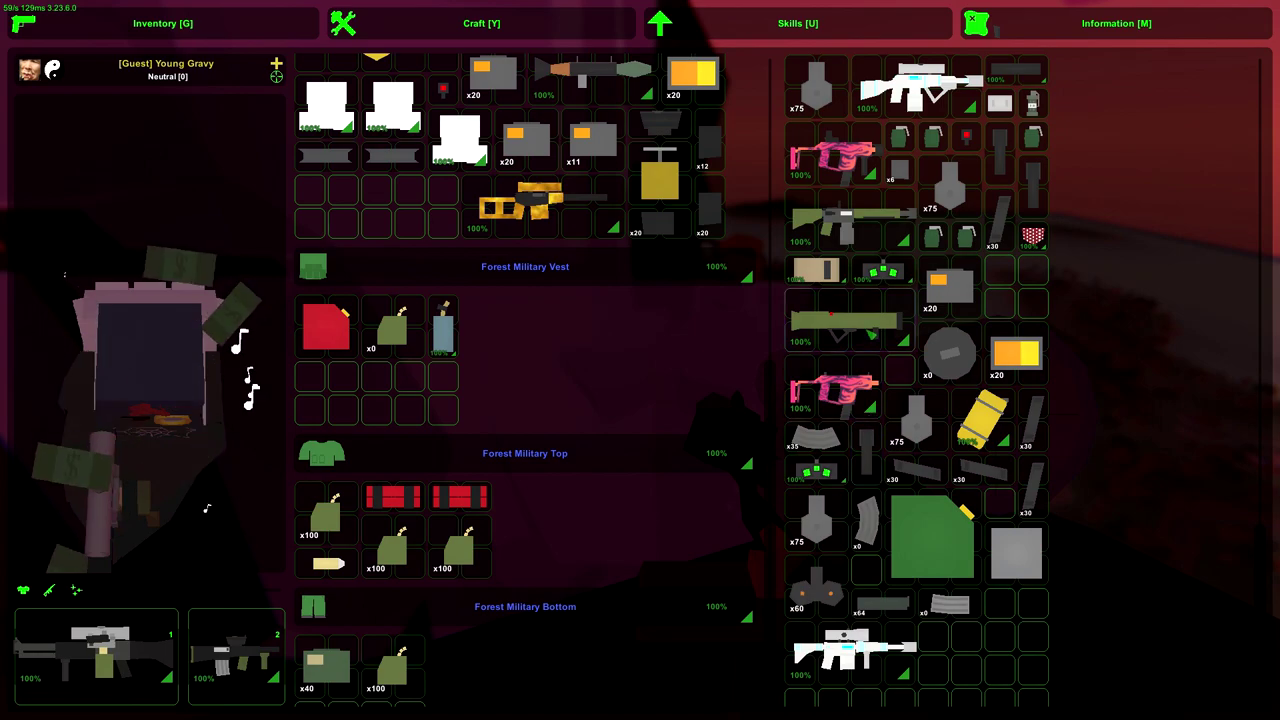
{"action": "scroll", "coordinate": [900, 400], "scroll_direction": "down", "scroll_amount": 2}
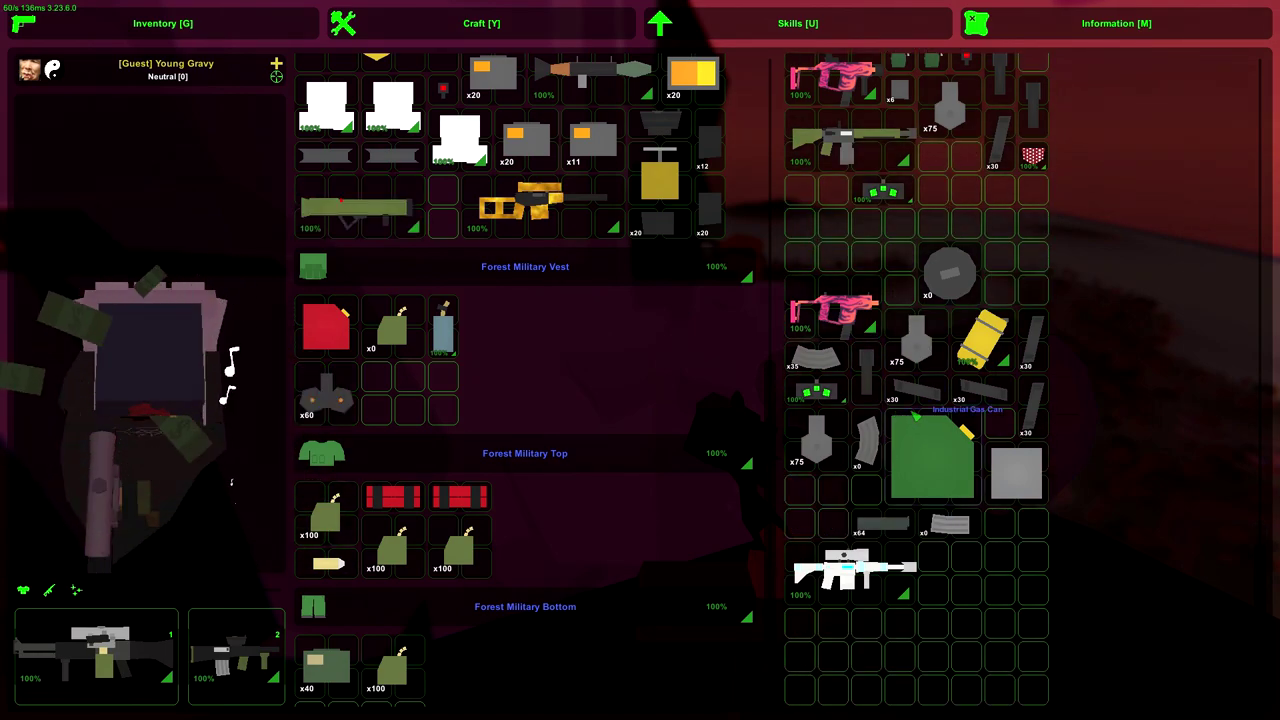
{"action": "scroll", "coordinate": [965, 409], "scroll_direction": "up", "scroll_amount": 3}
{"action": "key", "text": "g"}
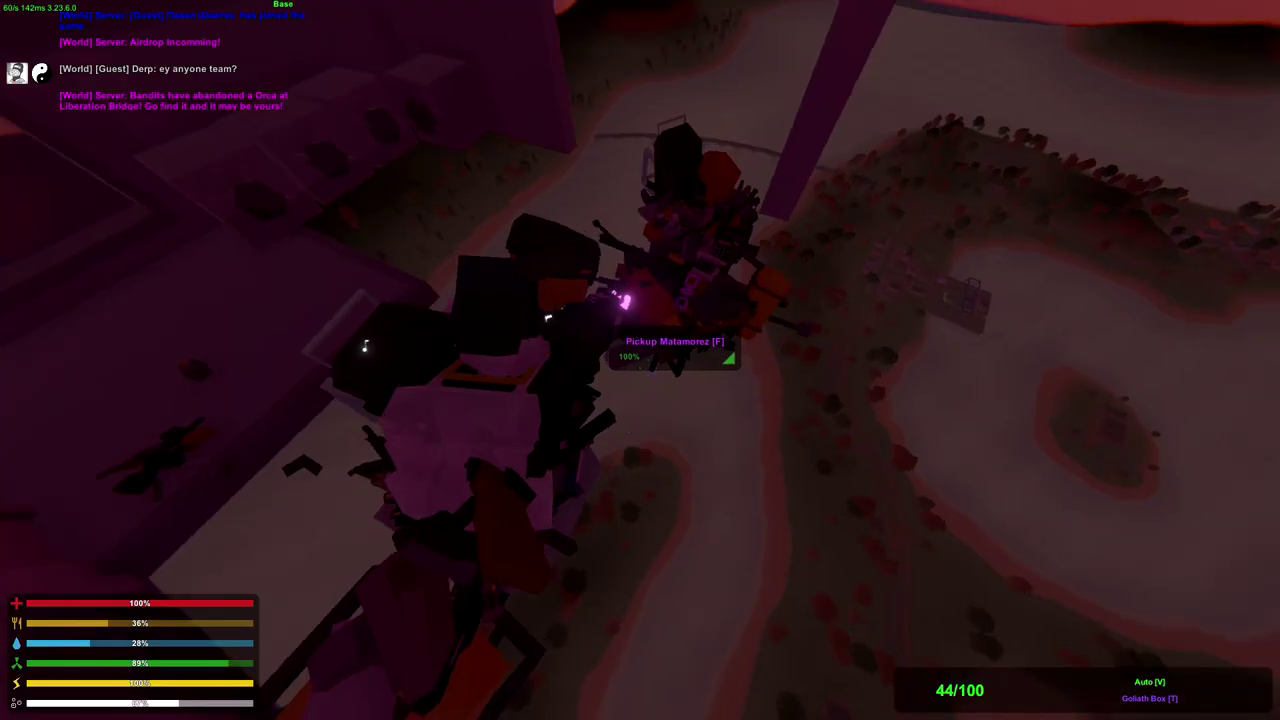
{"action": "key", "text": "g"}
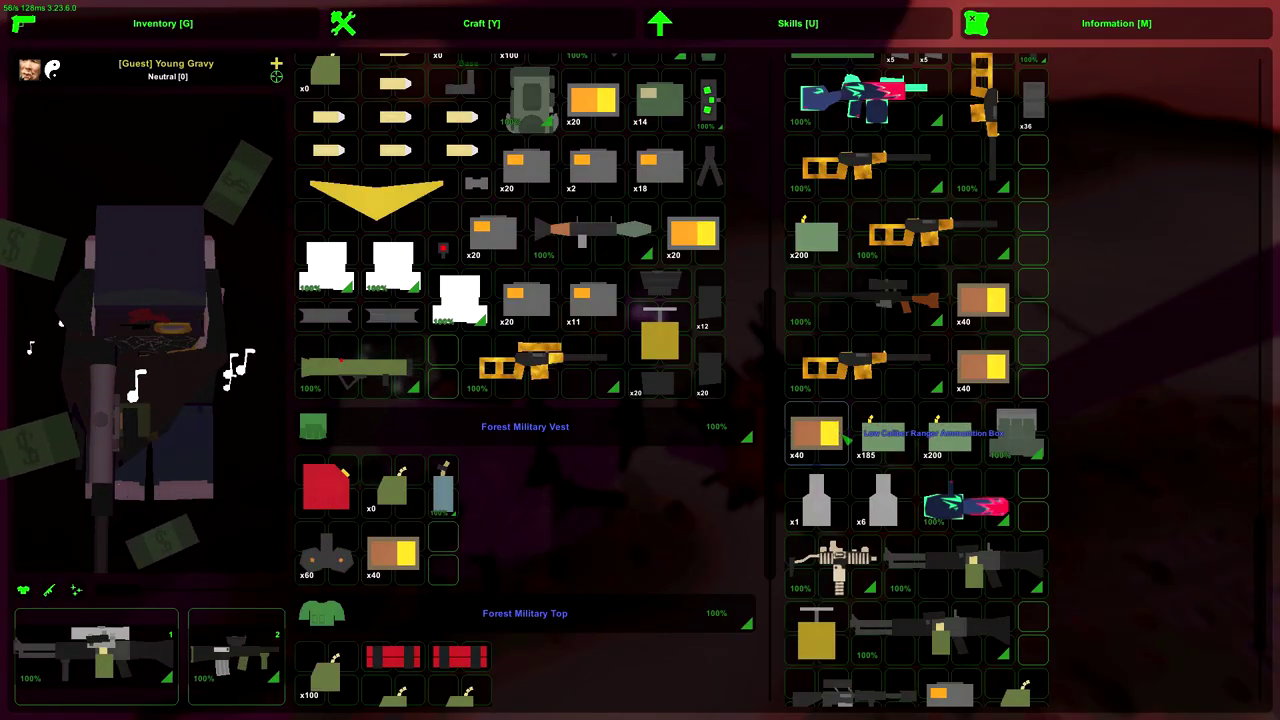
{"action": "right_click", "coordinate": [883, 435]}
{"action": "scroll", "coordinate": [525, 300], "scroll_direction": "down", "scroll_amount": 3}
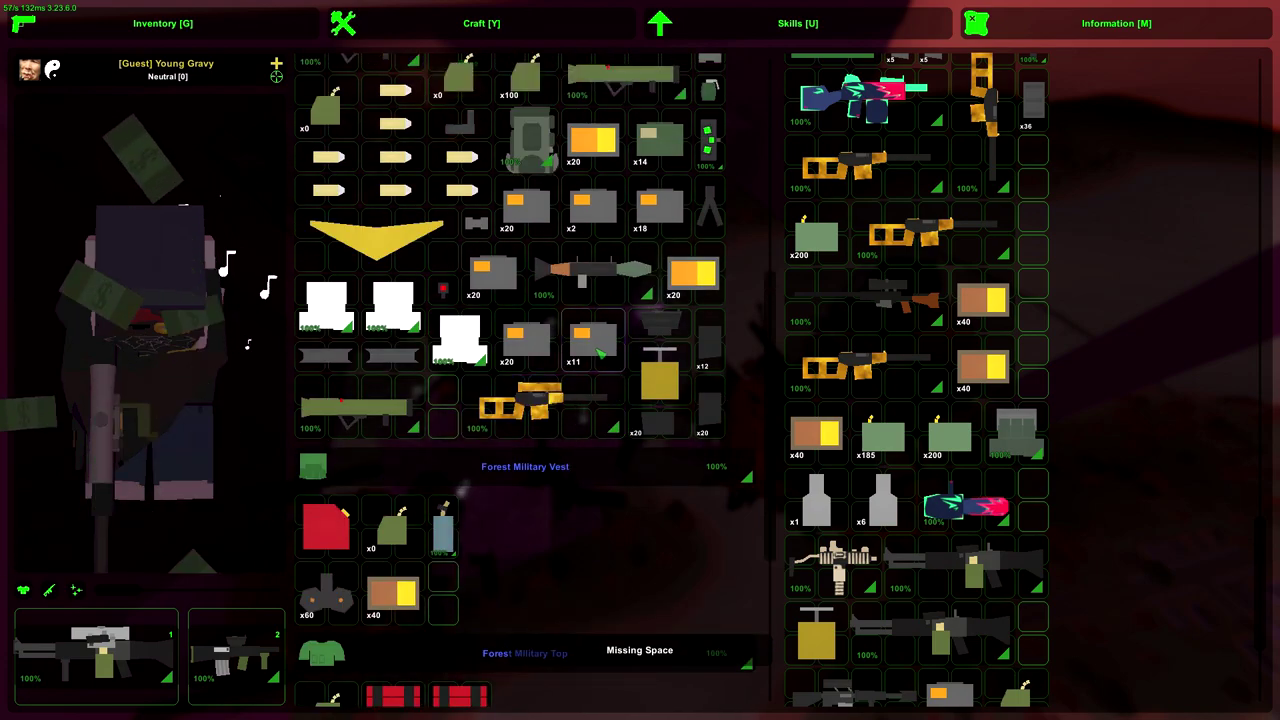
{"action": "scroll", "coordinate": [525, 300], "scroll_direction": "up", "scroll_amount": 5}
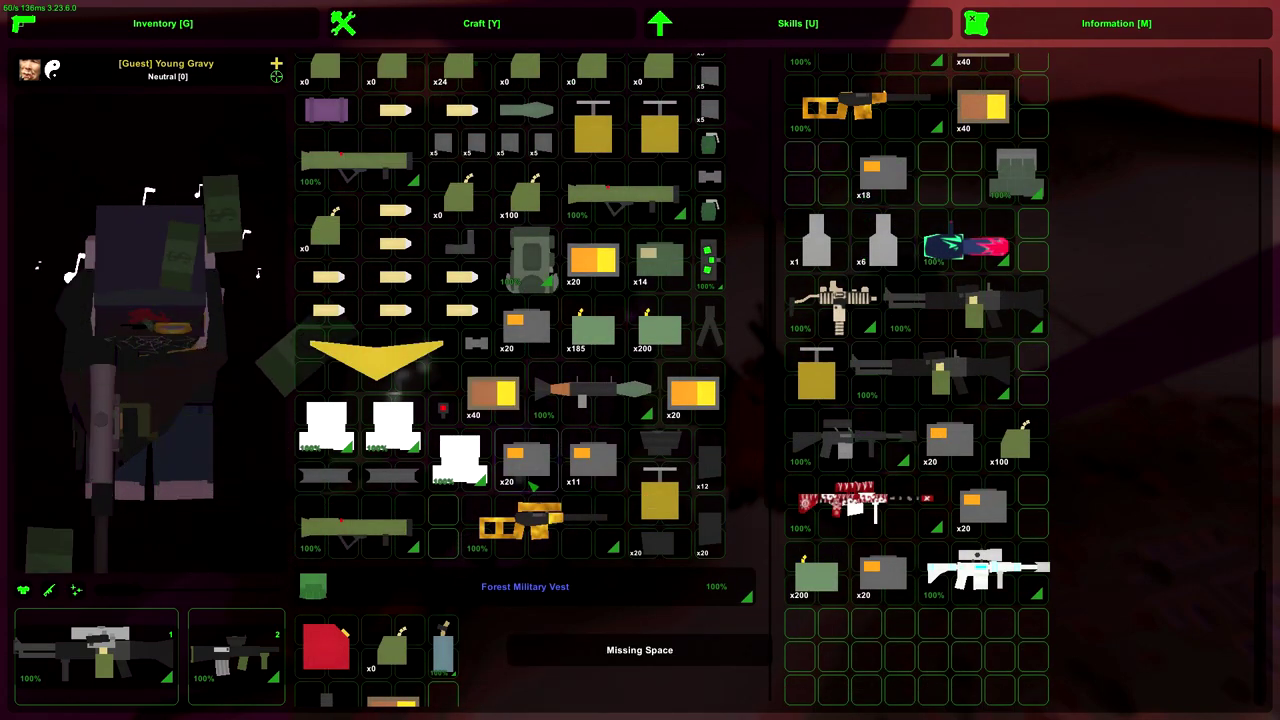
{"action": "key", "text": "g"}
{"action": "key", "text": "g"}
{"action": "key", "text": "g"}
{"action": "left_click_drag", "start_coordinate": [640, 360], "coordinate": [700, 380]}
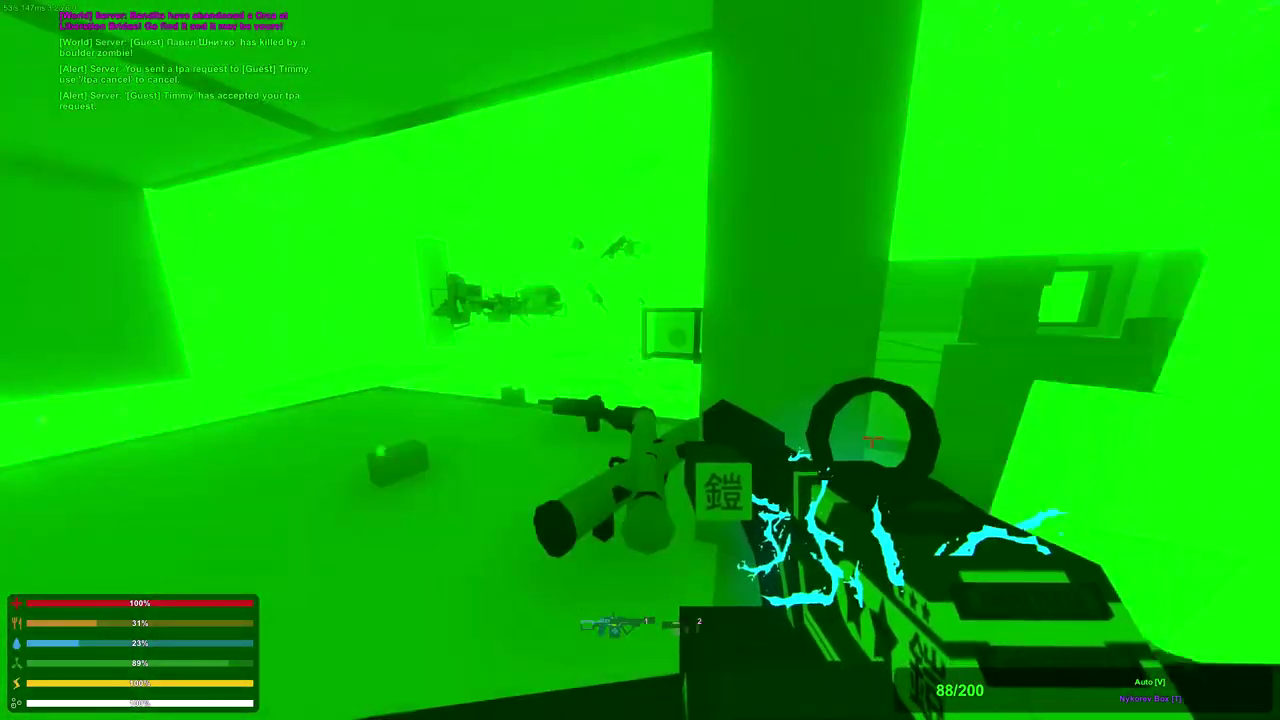
Take the locker's three ammunition stacks and leave three white shirts in it, then recheck inventory.
{"action": "key", "text": "g"}
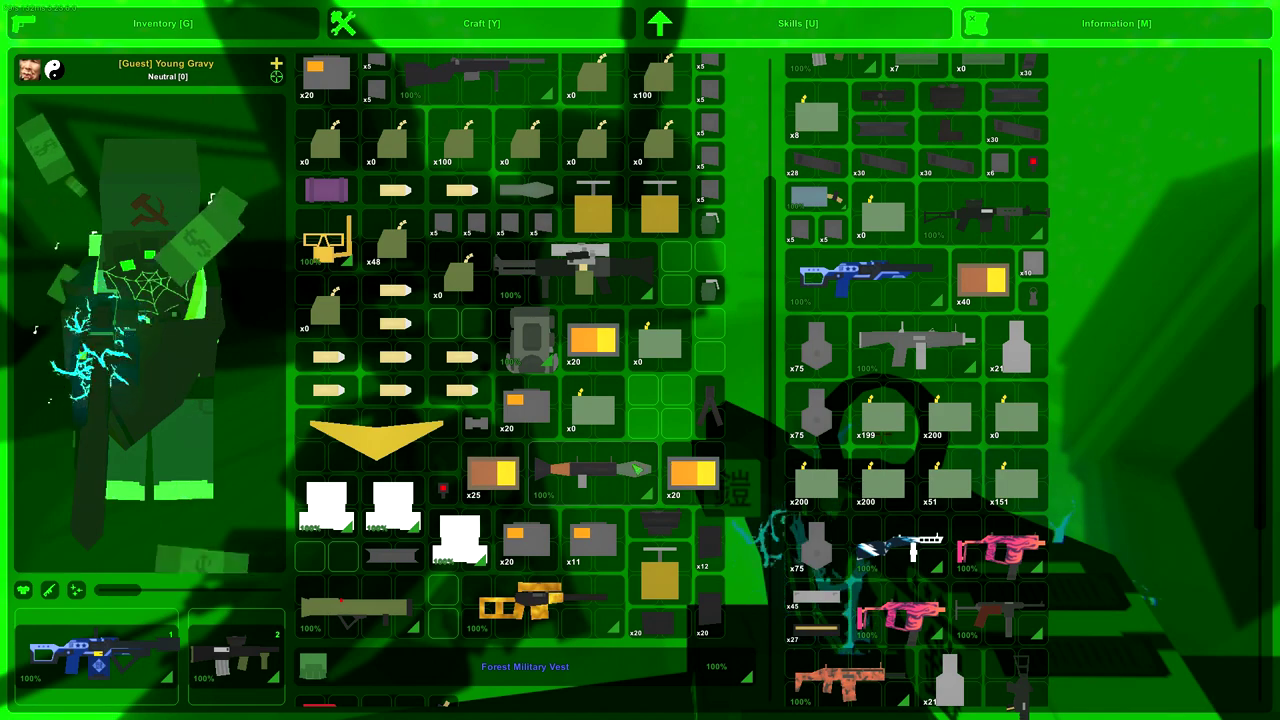
{"action": "left_click", "coordinate": [878, 420], "text": "ctrl"}
{"action": "left_click", "coordinate": [943, 420], "text": "ctrl"}
{"action": "left_click", "coordinate": [1008, 420], "text": "ctrl"}
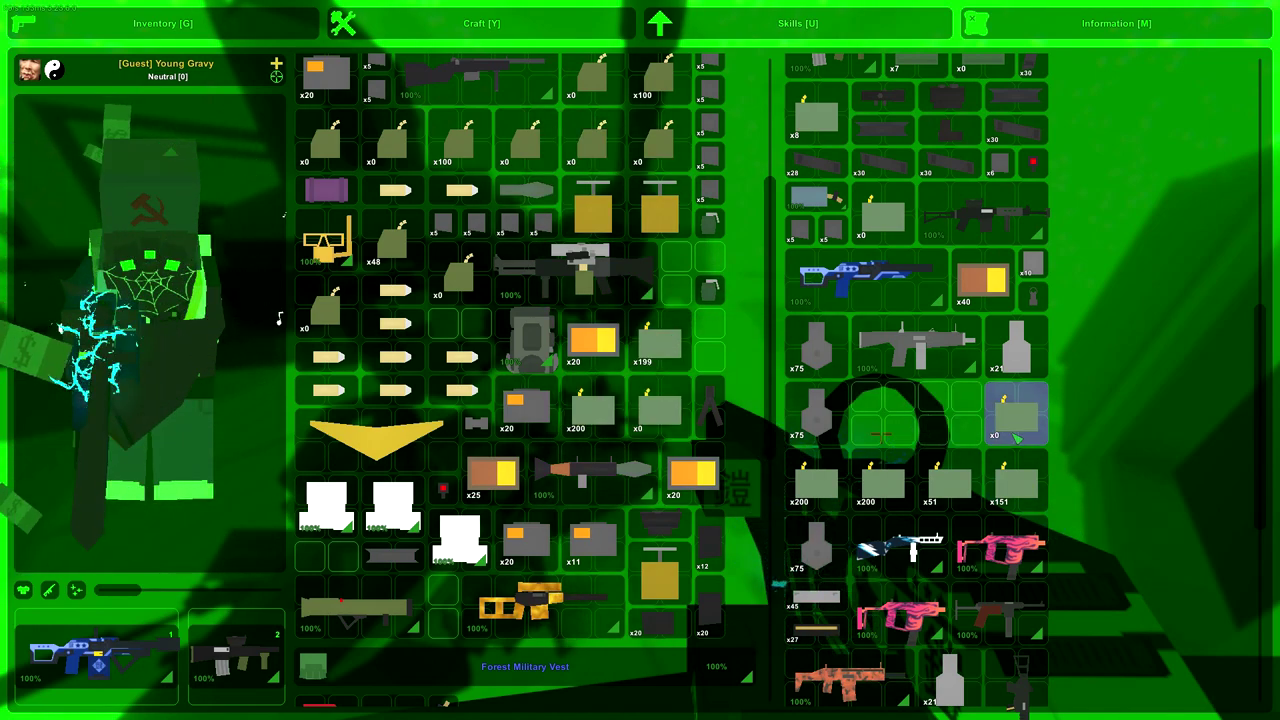
{"action": "scroll", "coordinate": [500, 400], "scroll_direction": "down", "scroll_amount": 1}
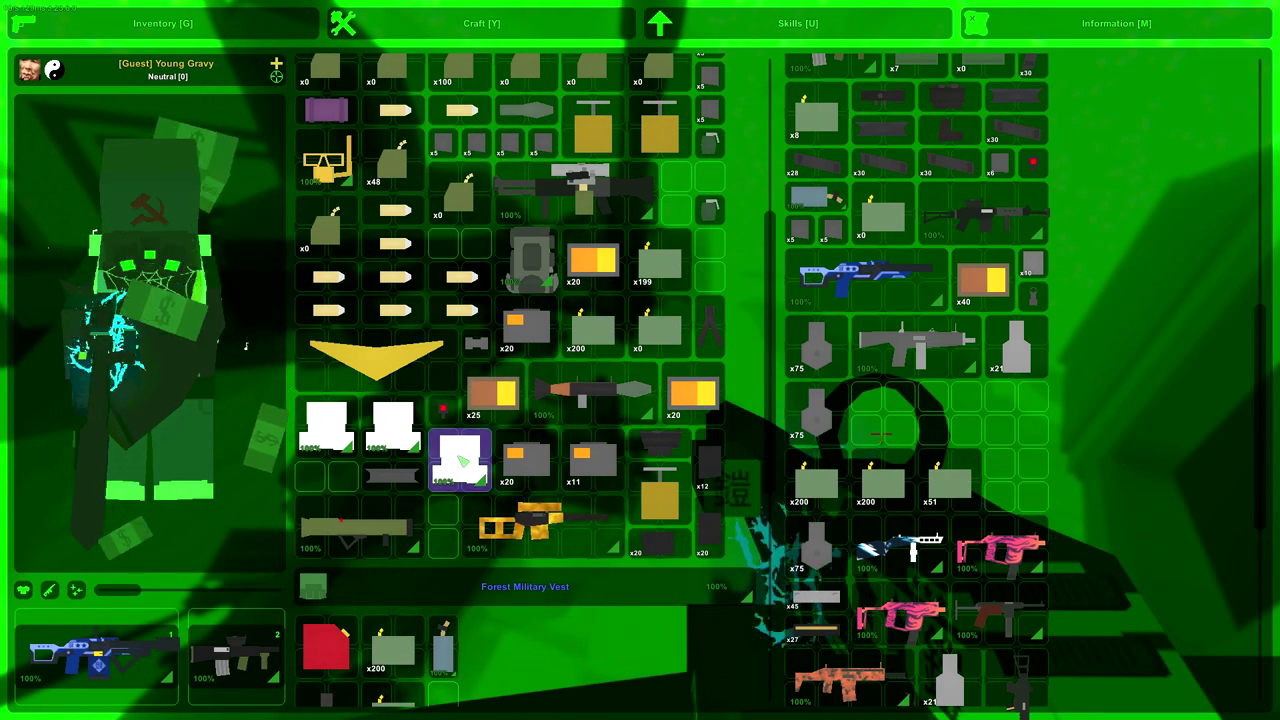
{"action": "left_click", "coordinate": [326, 425], "text": "ctrl"}
{"action": "left_click", "coordinate": [393, 425], "text": "ctrl"}
{"action": "left_click", "coordinate": [460, 460], "text": "ctrl"}
{"action": "scroll", "coordinate": [917, 400], "scroll_direction": "down", "scroll_amount": 6}
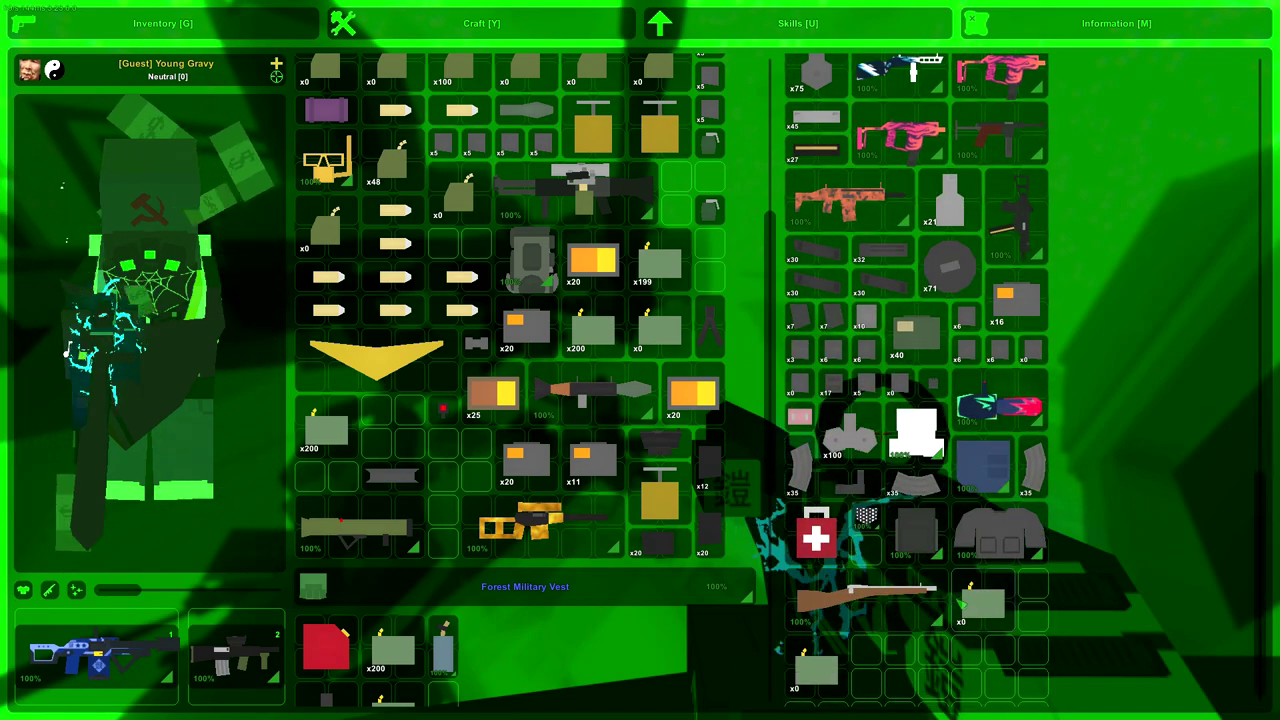
{"action": "scroll", "coordinate": [917, 300], "scroll_direction": "up", "scroll_amount": 3}
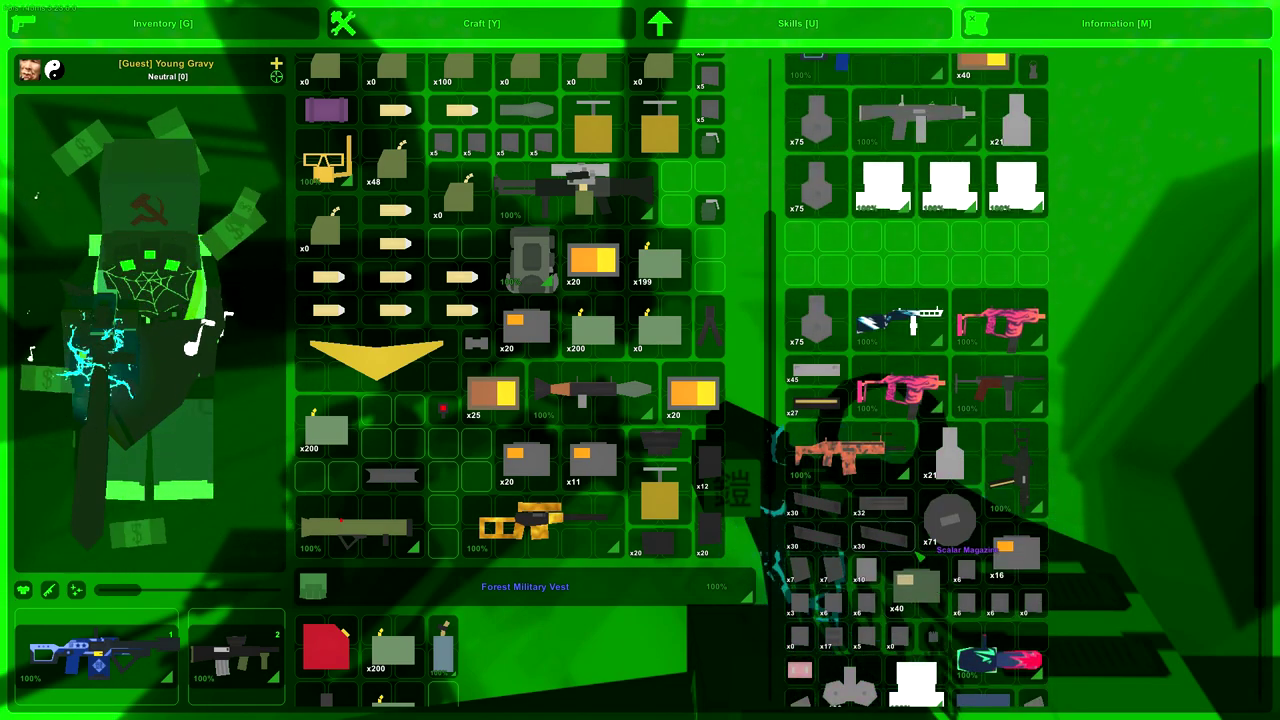
{"action": "key", "text": "g"}
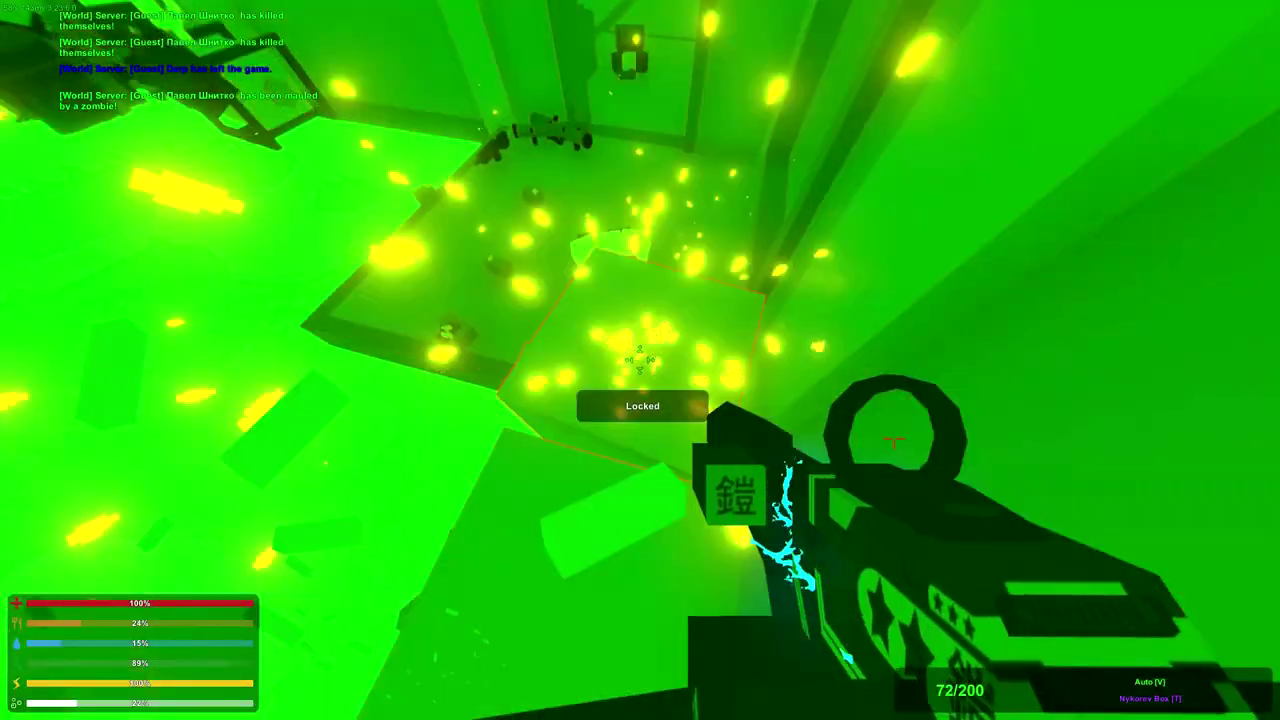
{"action": "key", "text": "g"}
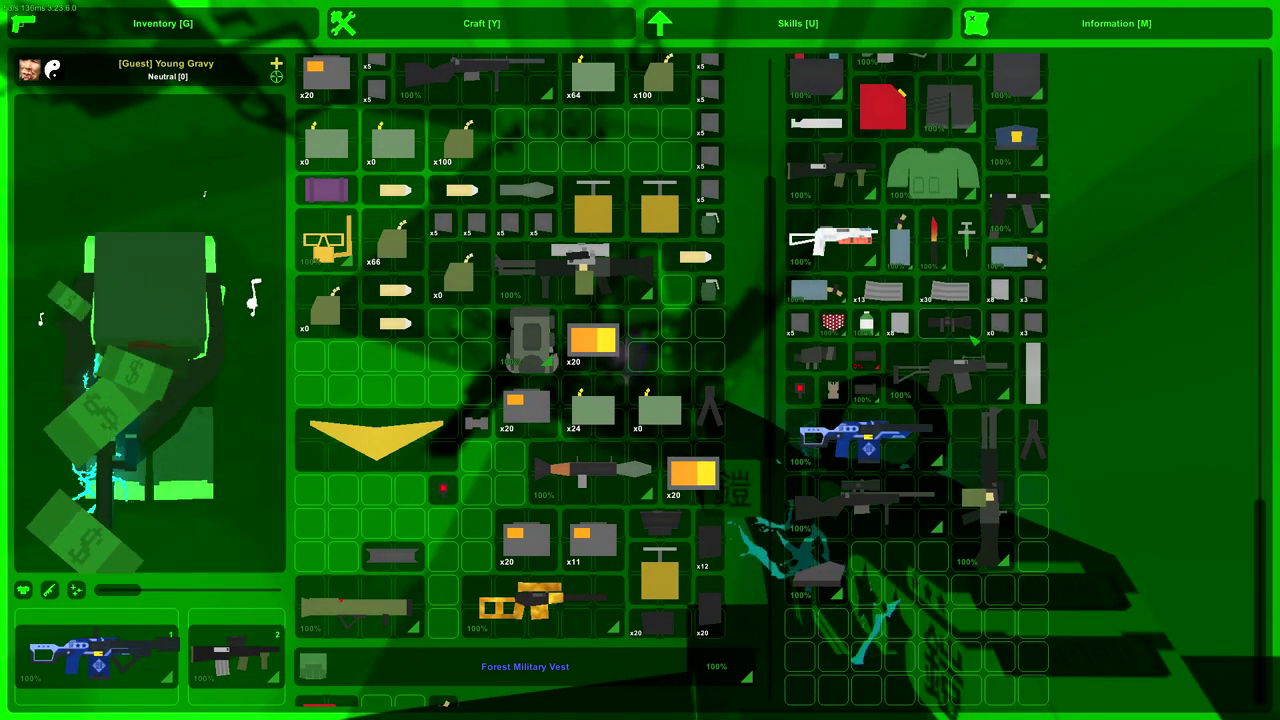
{"action": "key", "text": "g"}
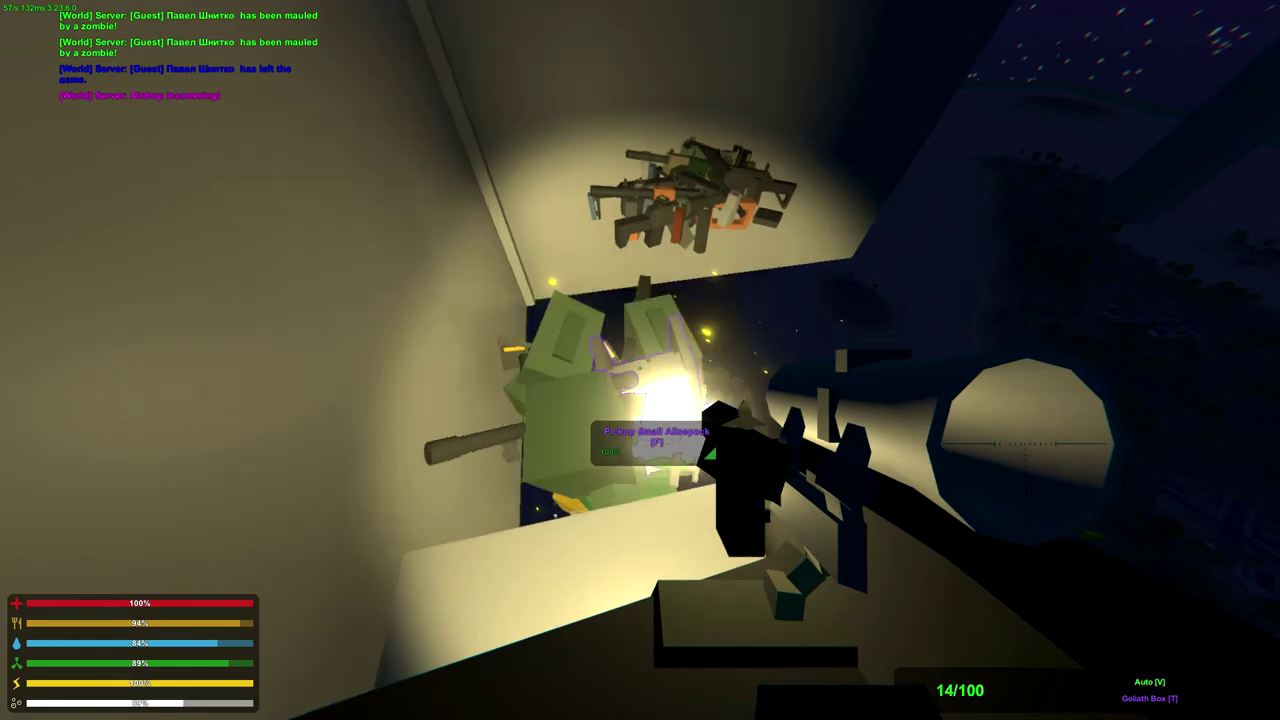
Check several lockers, packing two more ammo stacks into the shirt, then resume firing the blue rifle.
{"action": "key", "text": "g"}
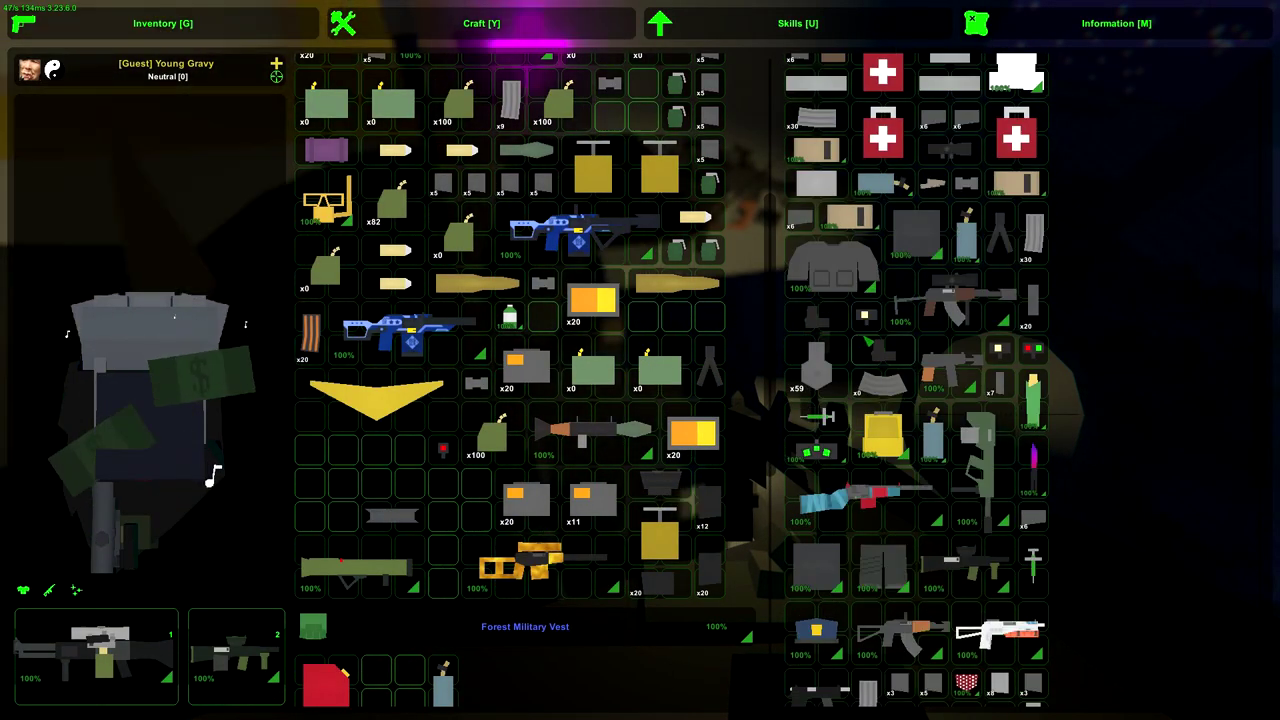
{"action": "key", "text": "g"}
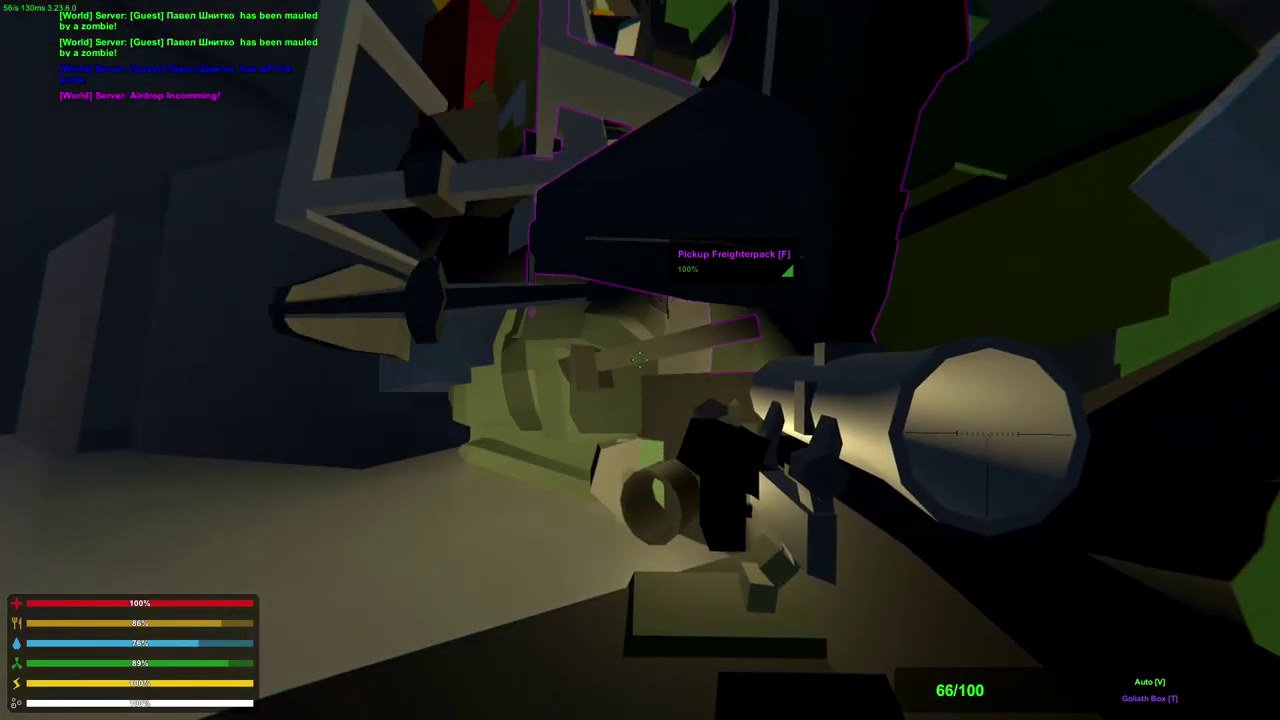
{"action": "key", "text": "g"}
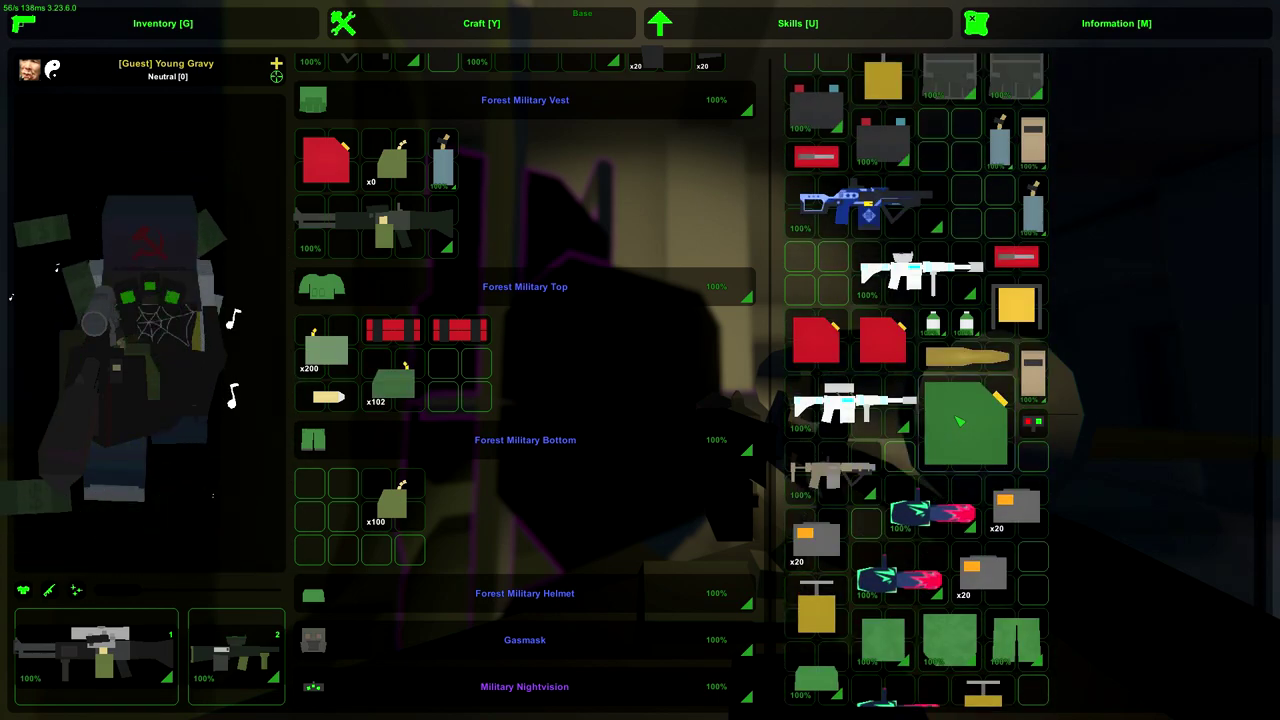
{"action": "scroll", "coordinate": [960, 422], "scroll_direction": "up", "scroll_amount": 5}
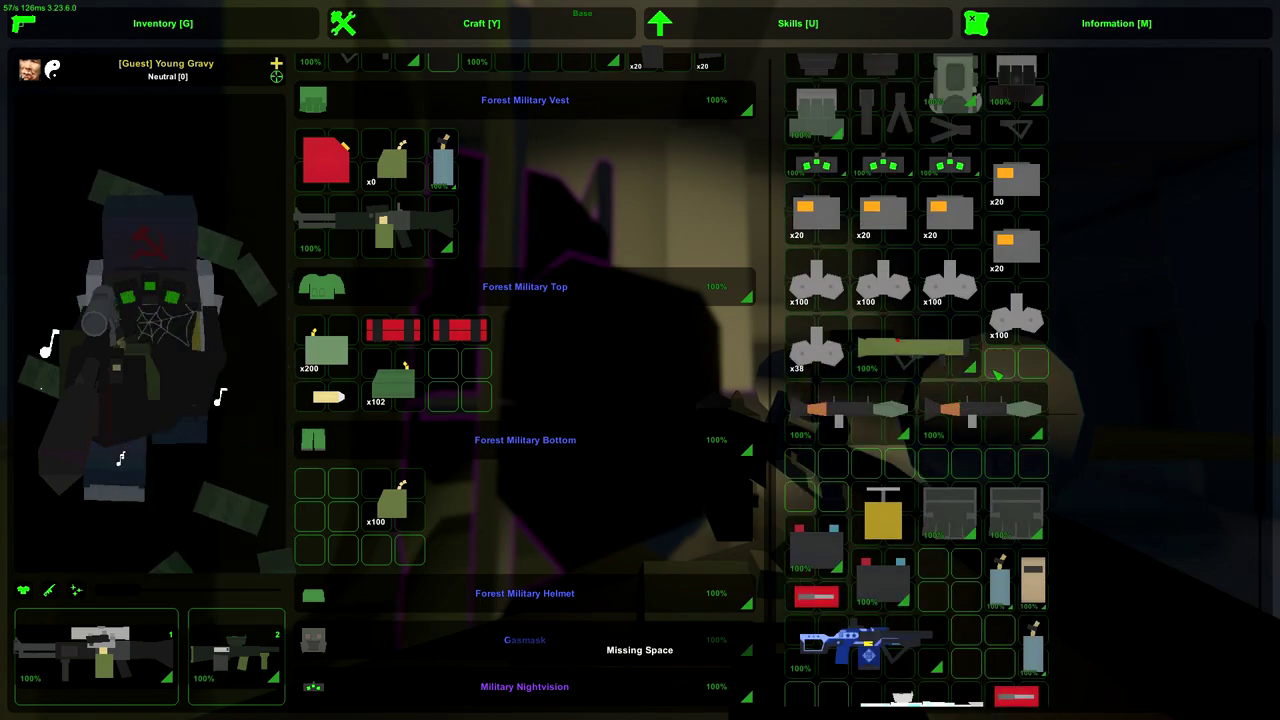
{"action": "key", "text": "g"}
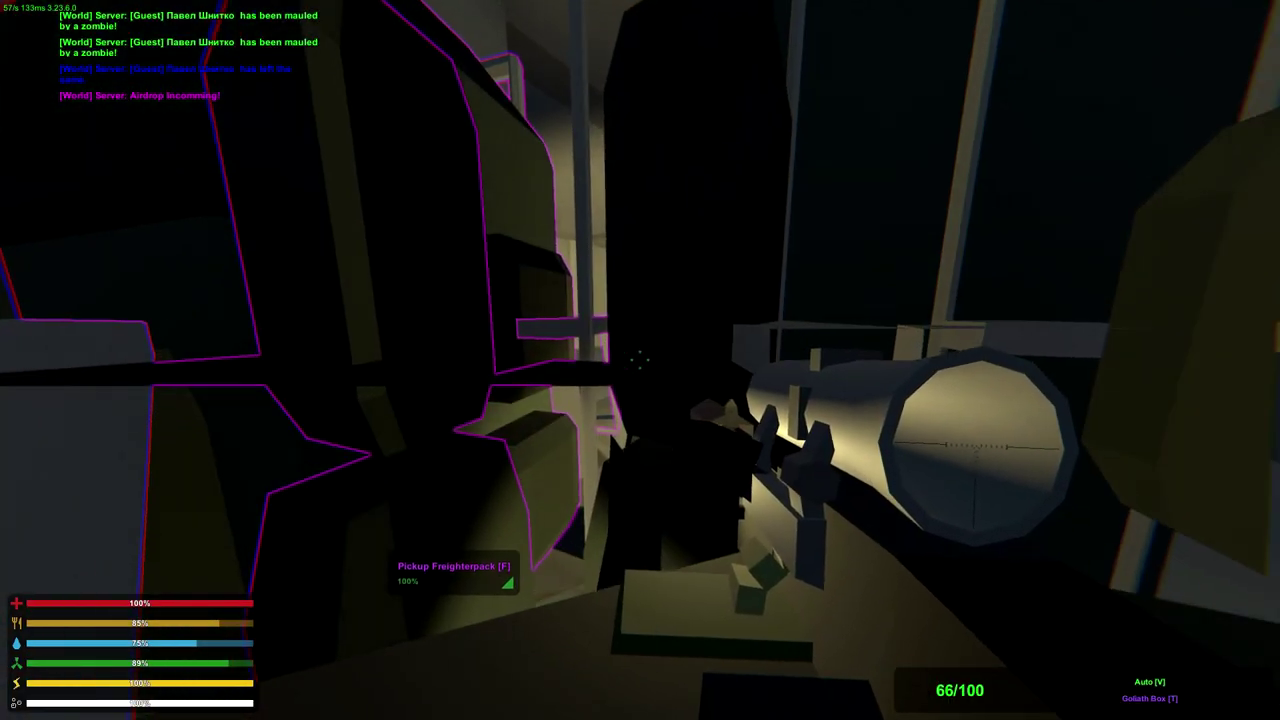
{"action": "key", "text": "f"}
{"action": "key", "text": "g"}
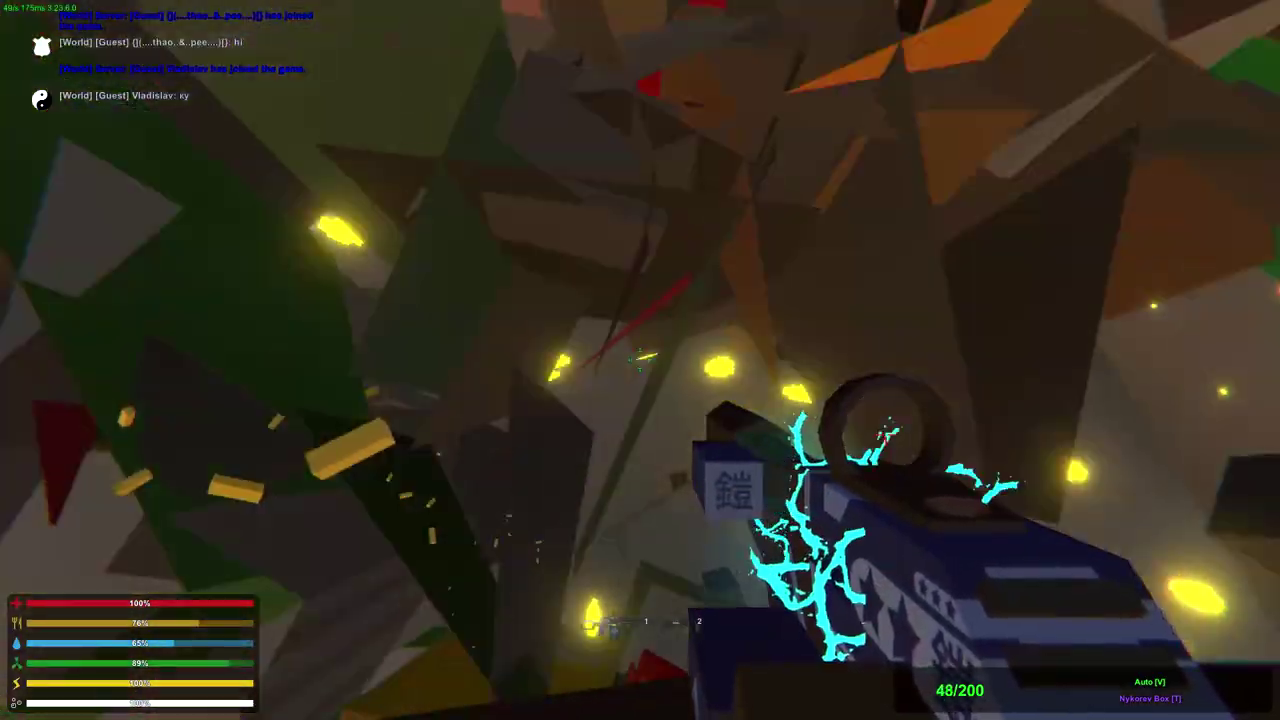
Check the nearby locker and the Nykorev gun's details, then close the inventory.
{"action": "key", "text": "f"}
{"action": "scroll", "coordinate": [940, 410], "scroll_direction": "down", "scroll_amount": 3}
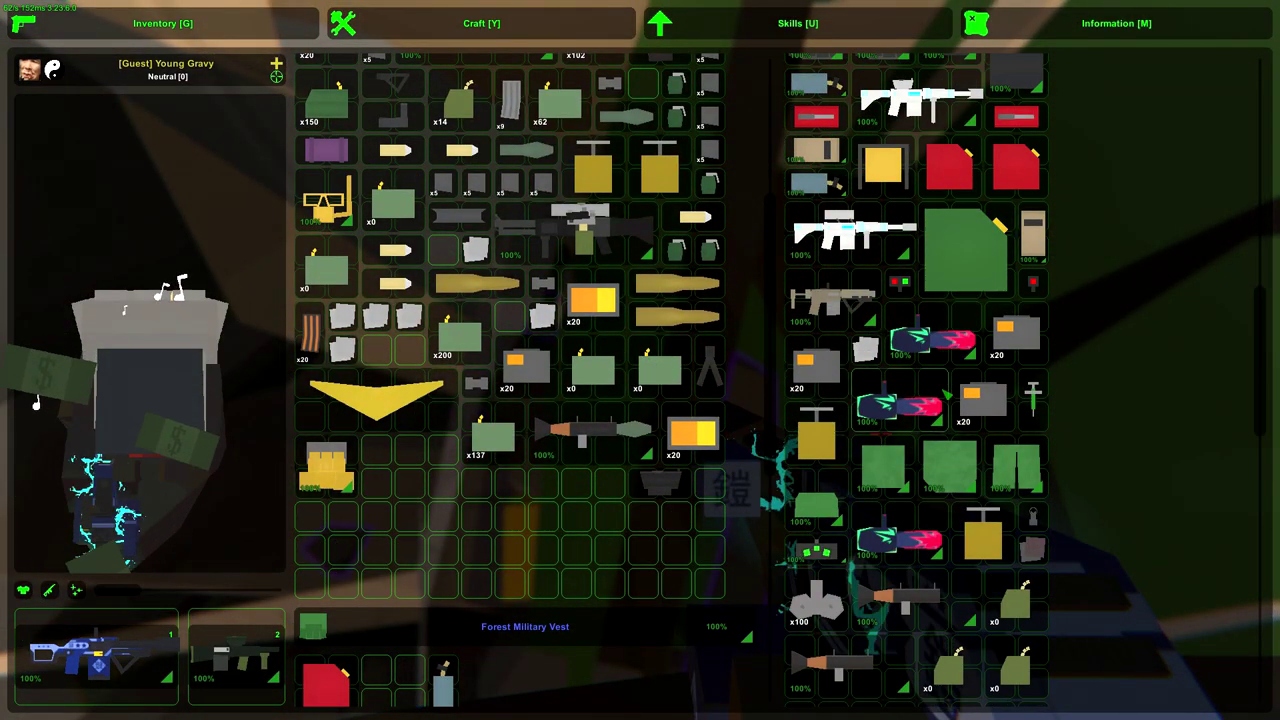
{"action": "scroll", "coordinate": [946, 395], "scroll_direction": "down", "scroll_amount": 5}
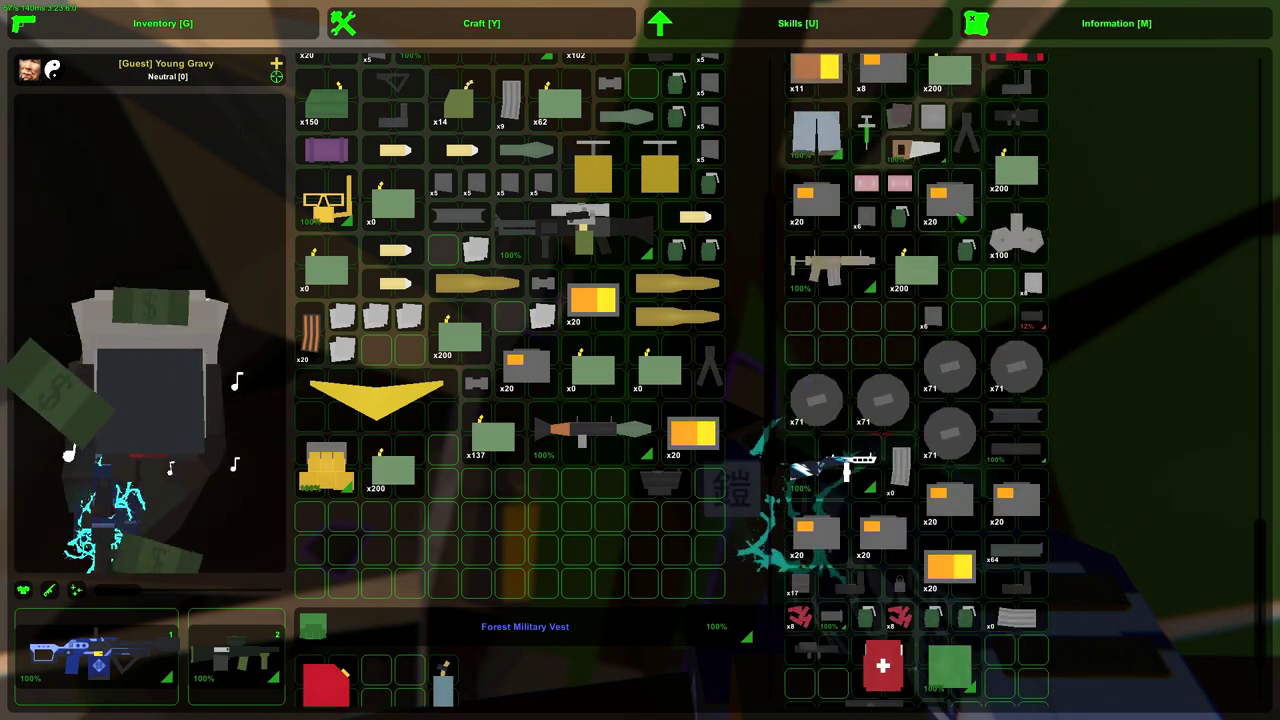
{"action": "left_click", "coordinate": [565, 533]}
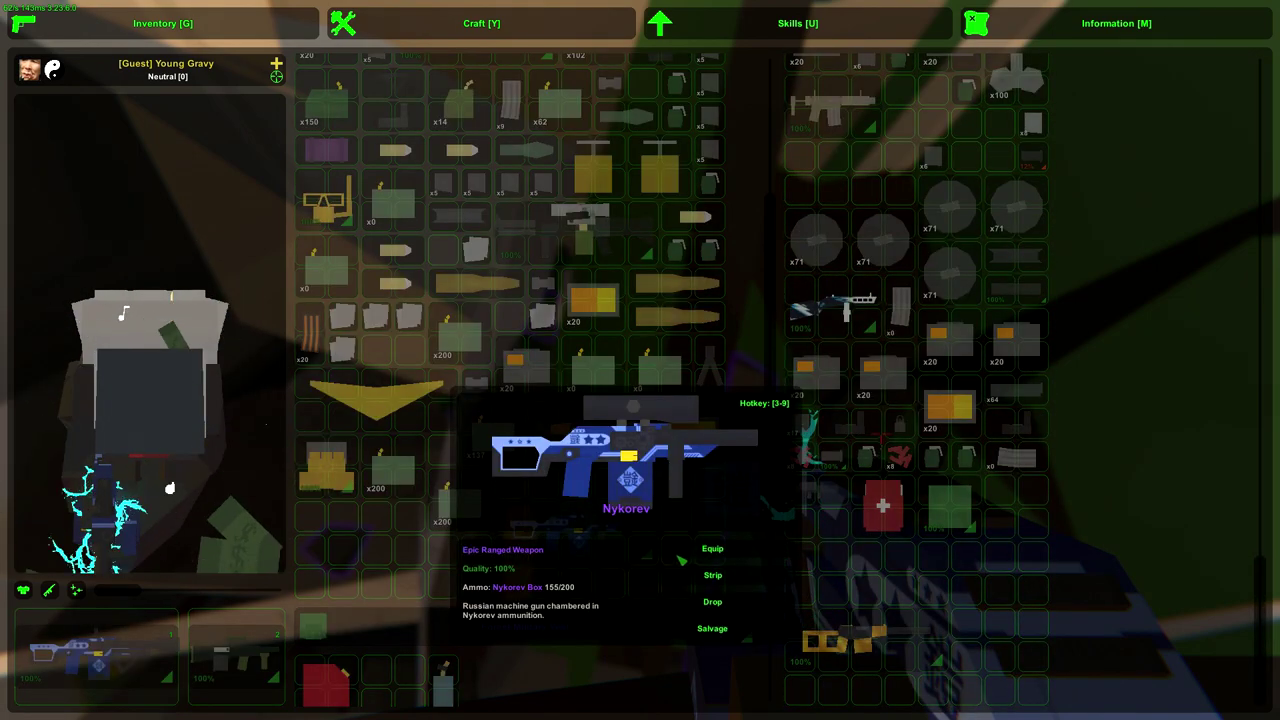
{"action": "key", "text": "Escape"}
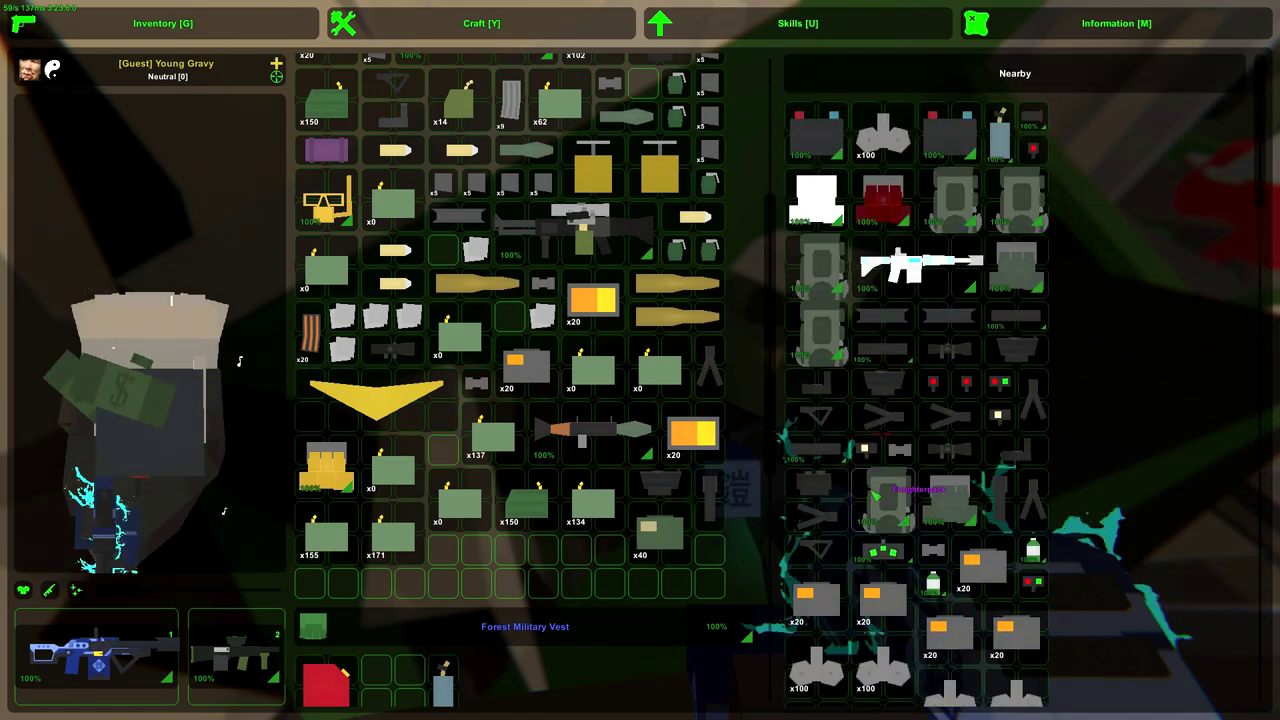
{"action": "scroll", "coordinate": [875, 492], "scroll_direction": "down", "scroll_amount": 5}
{"action": "scroll", "coordinate": [882, 507], "scroll_direction": "down", "scroll_amount": 5}
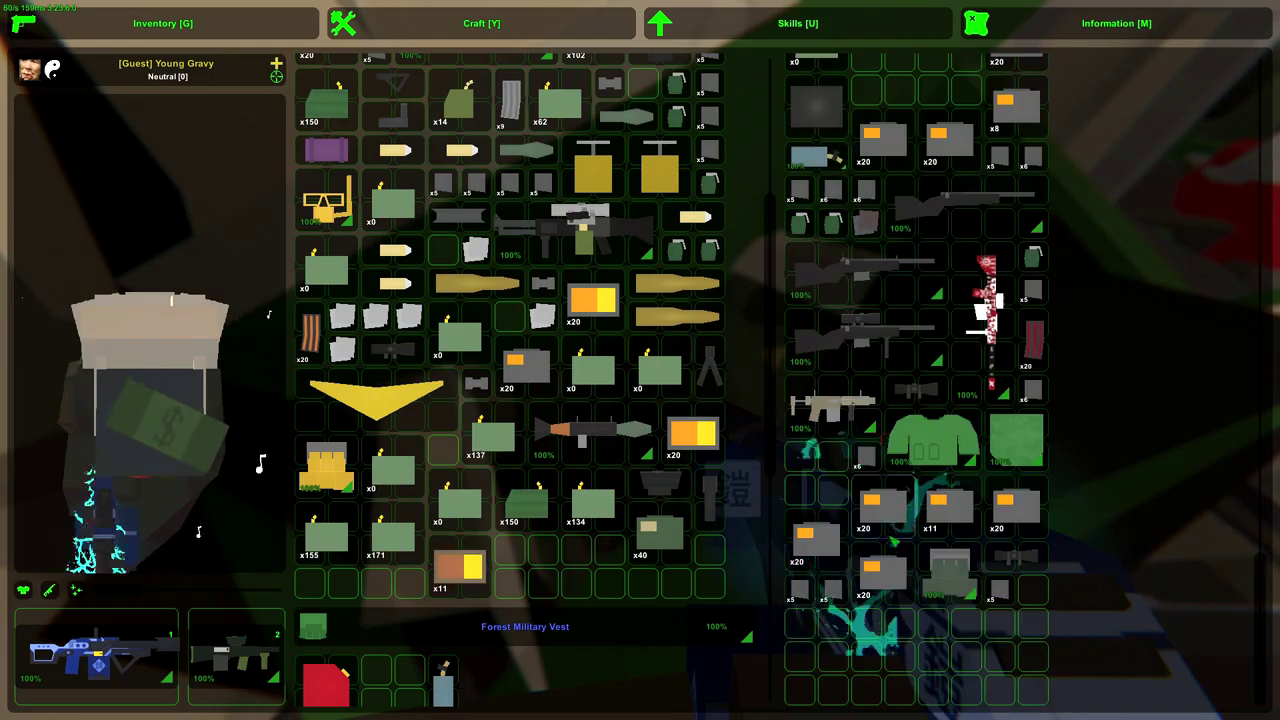
{"action": "key", "text": "g"}
{"action": "key", "text": "g"}
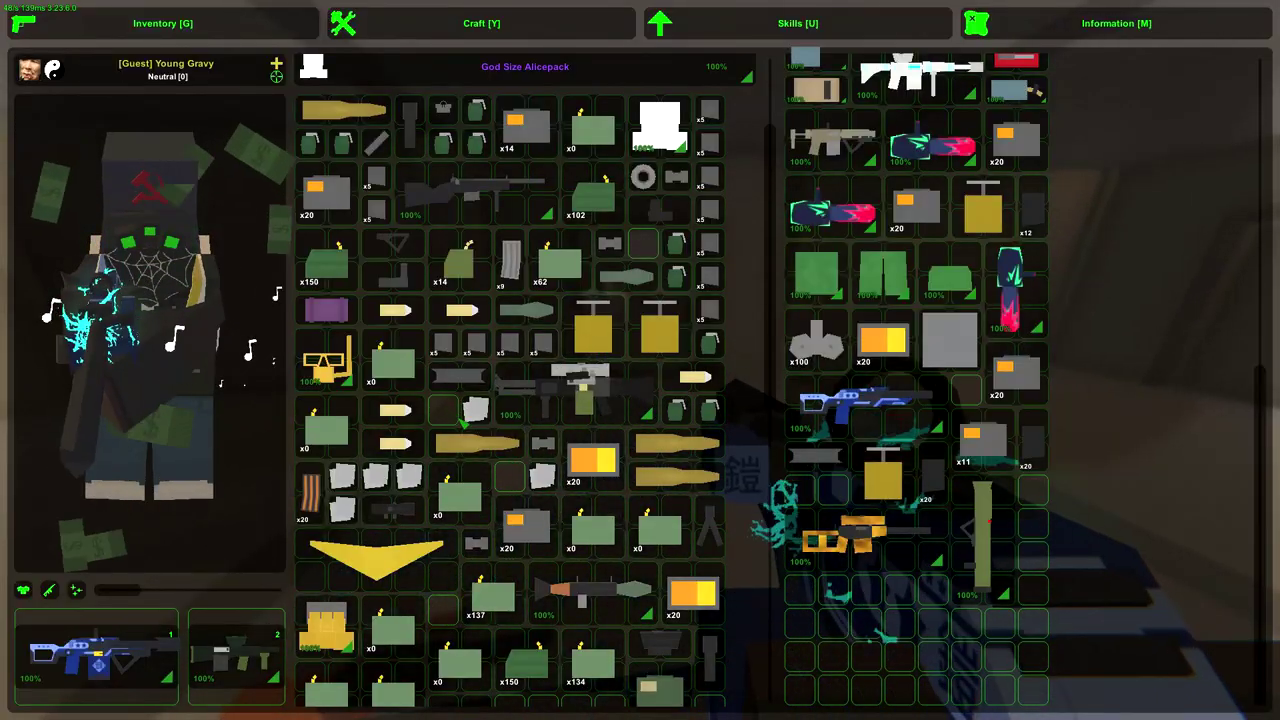
{"action": "scroll", "coordinate": [525, 400], "scroll_direction": "down", "scroll_amount": 5}
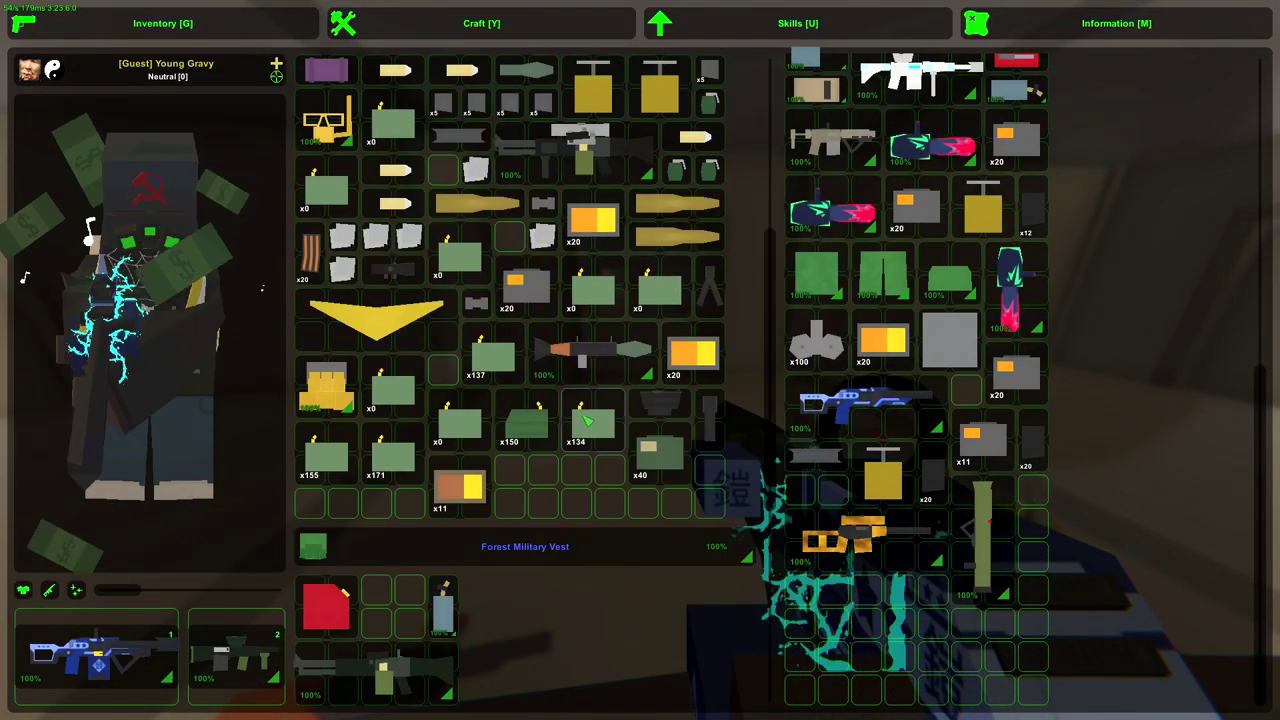
{"action": "key", "text": "g"}
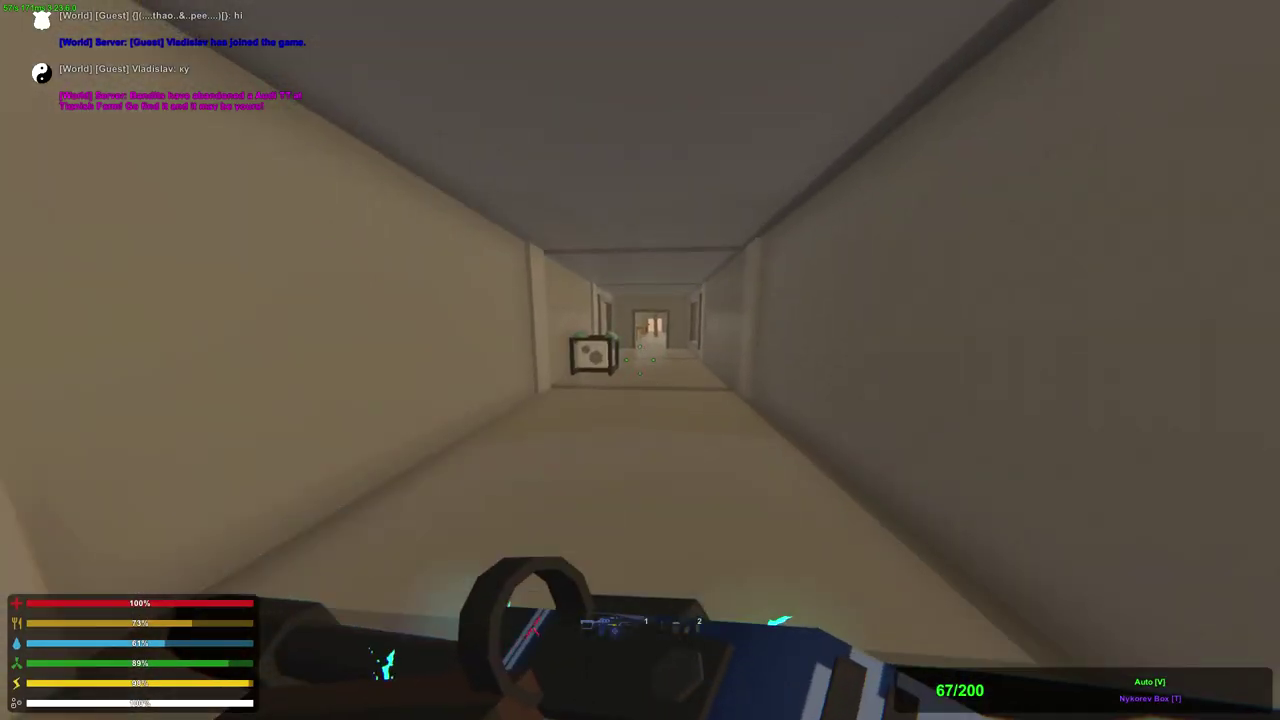
Walk out the doorway and check the nearby storage crate's contents.
{"action": "key", "text": "w"}
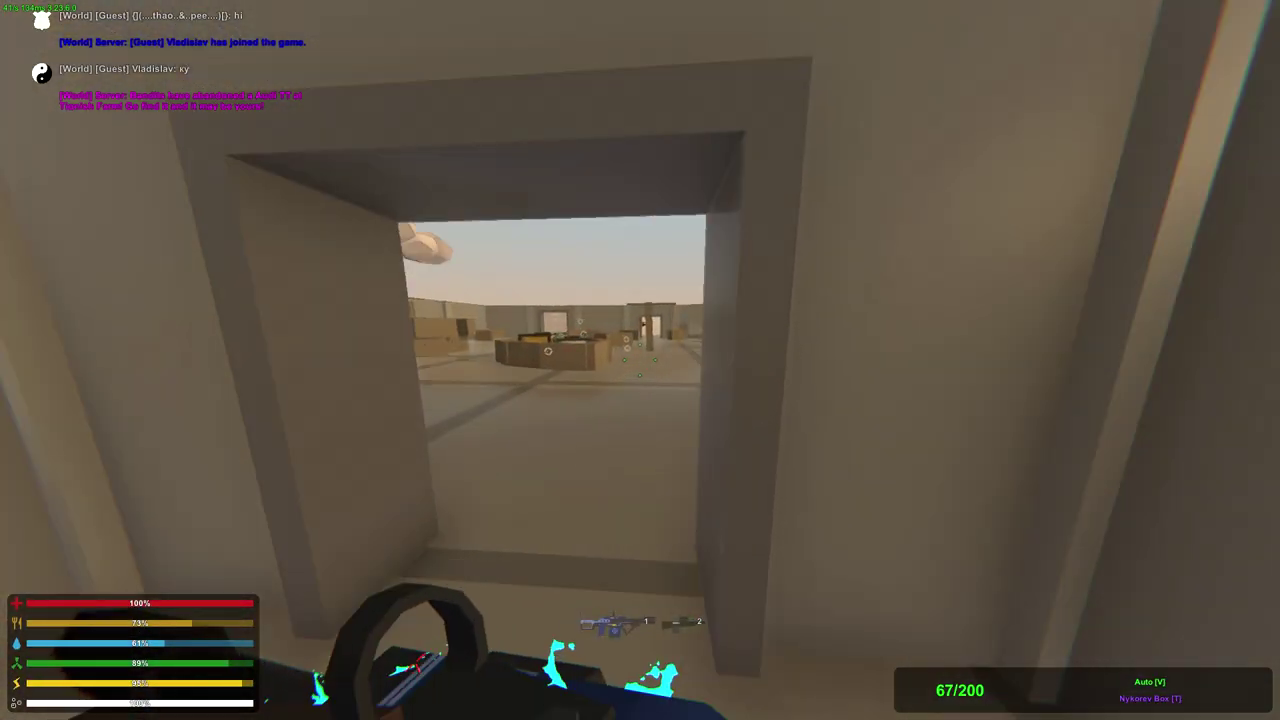
{"action": "key", "text": "g"}
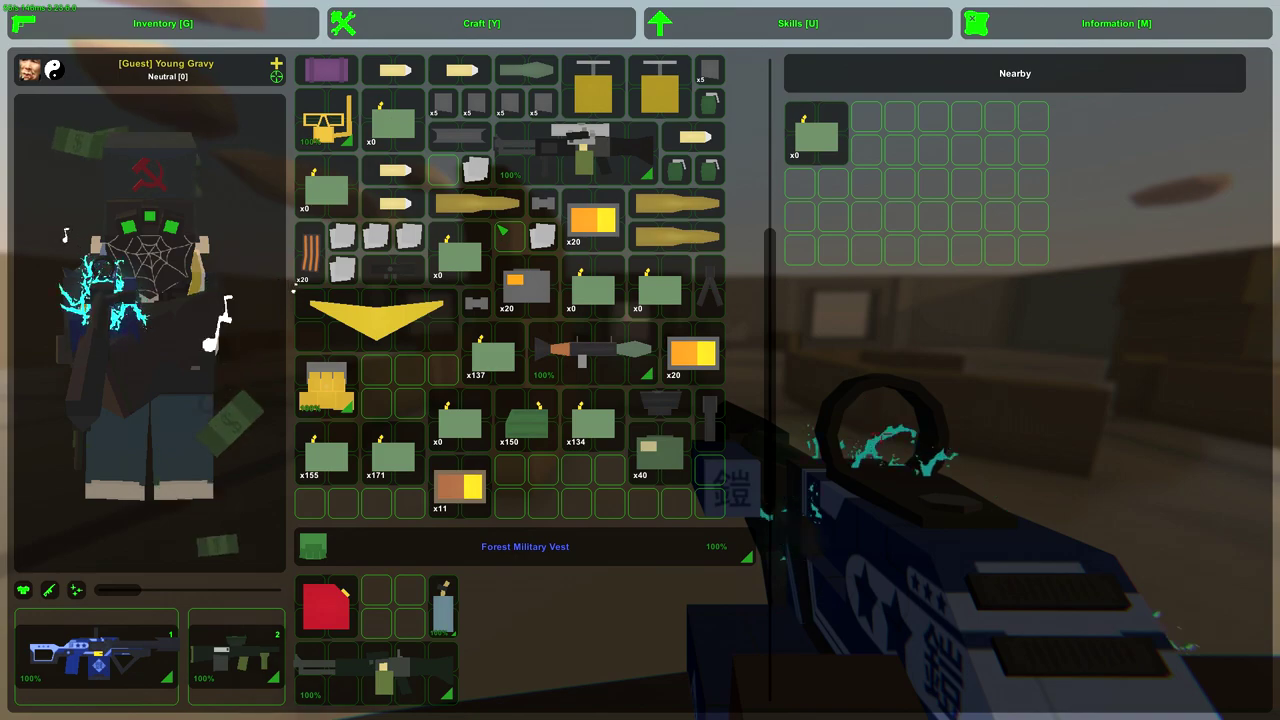
{"action": "key", "text": "g"}
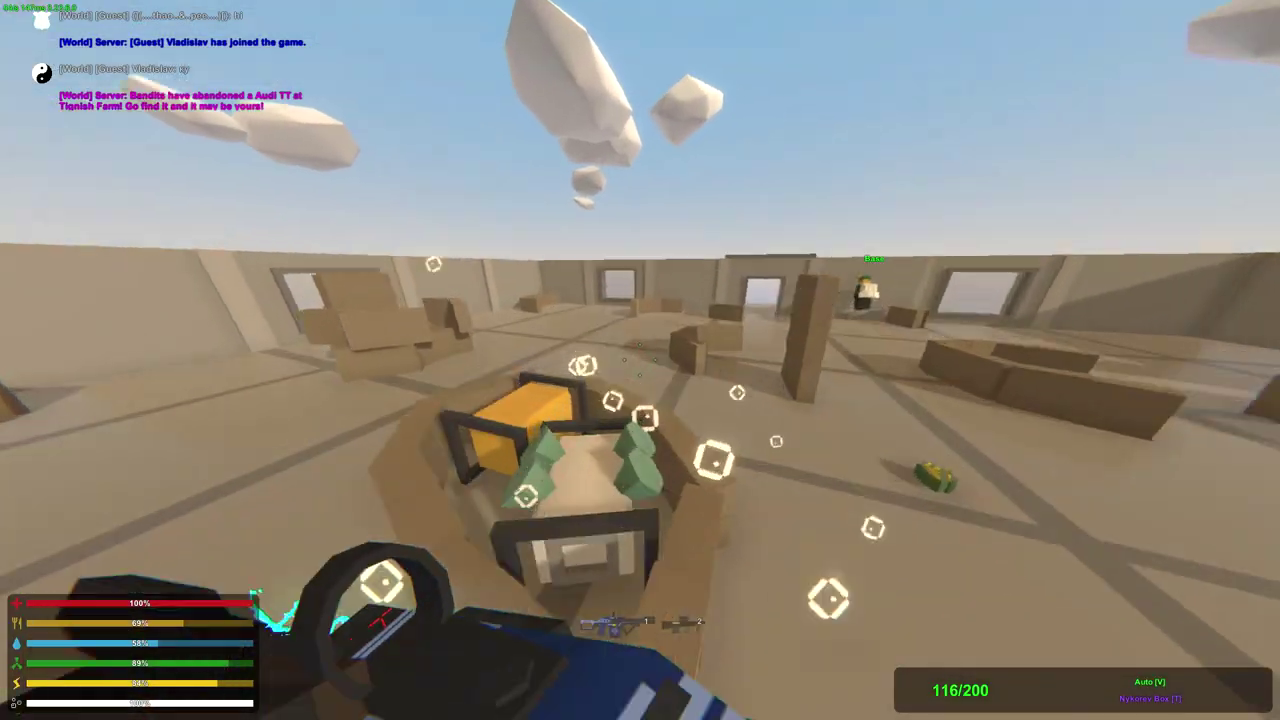
{"action": "key", "text": "g"}
{"action": "key", "text": "g"}
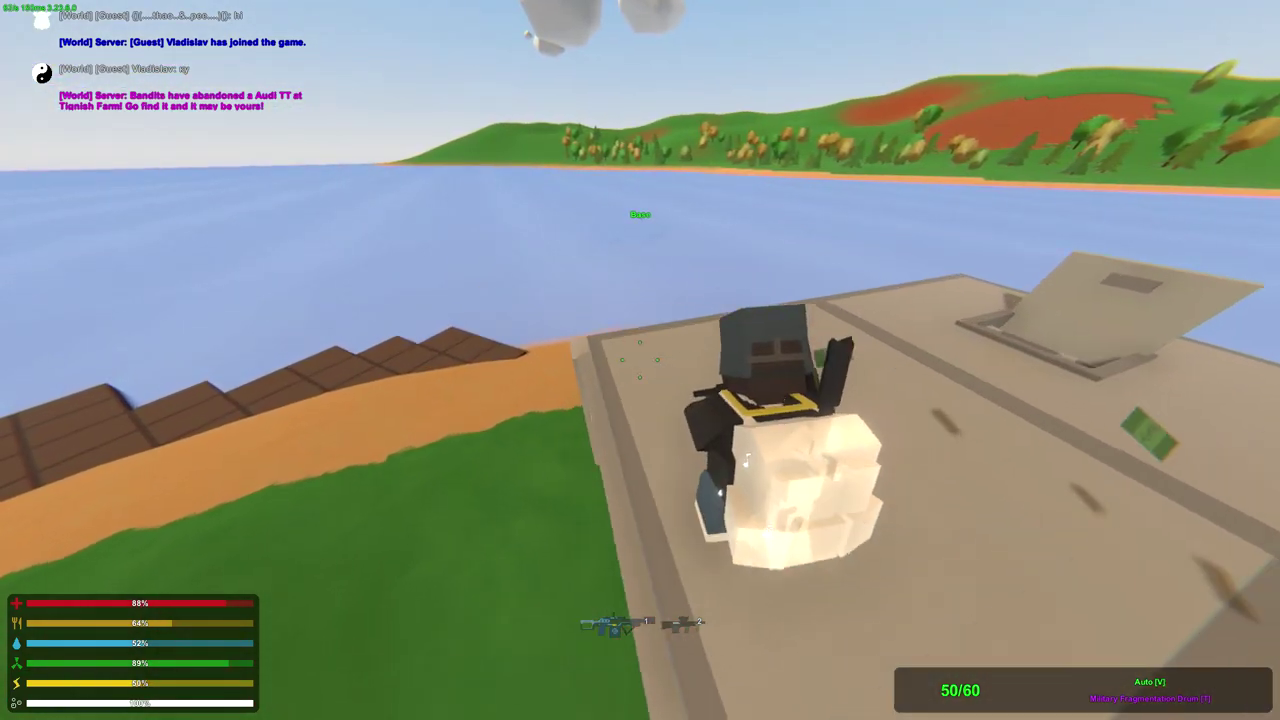
Review the backpack loadout on the roof, then close the inventory.
{"action": "key", "text": "g"}
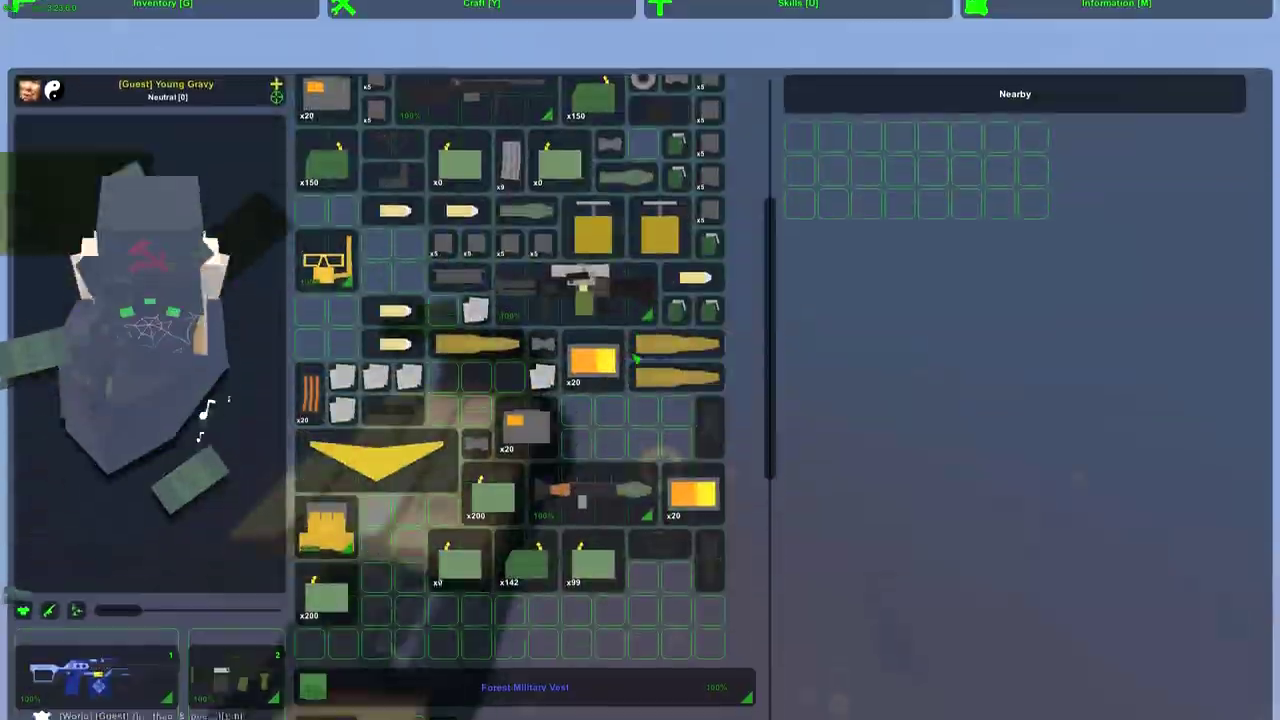
{"action": "key", "text": "g"}
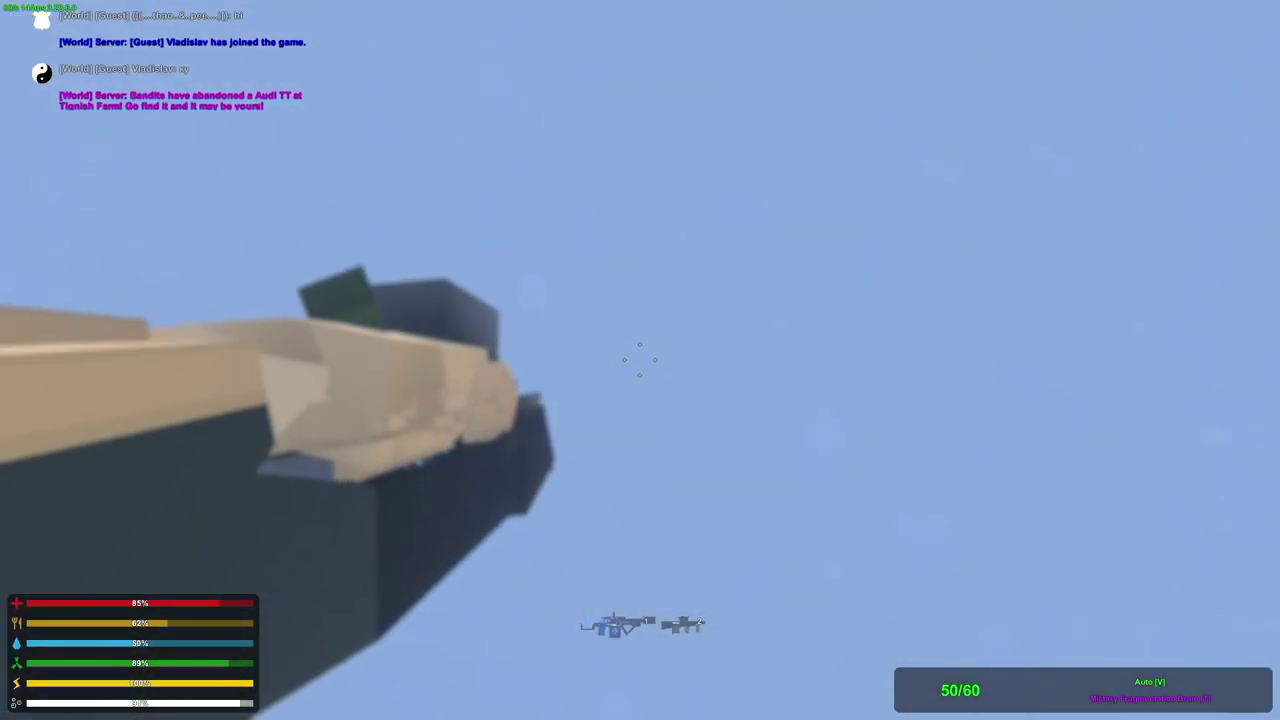
{"action": "key", "text": "g"}
{"action": "scroll", "coordinate": [525, 400], "scroll_direction": "down", "scroll_amount": 3}
{"action": "scroll", "coordinate": [525, 400], "scroll_direction": "down", "scroll_amount": 3}
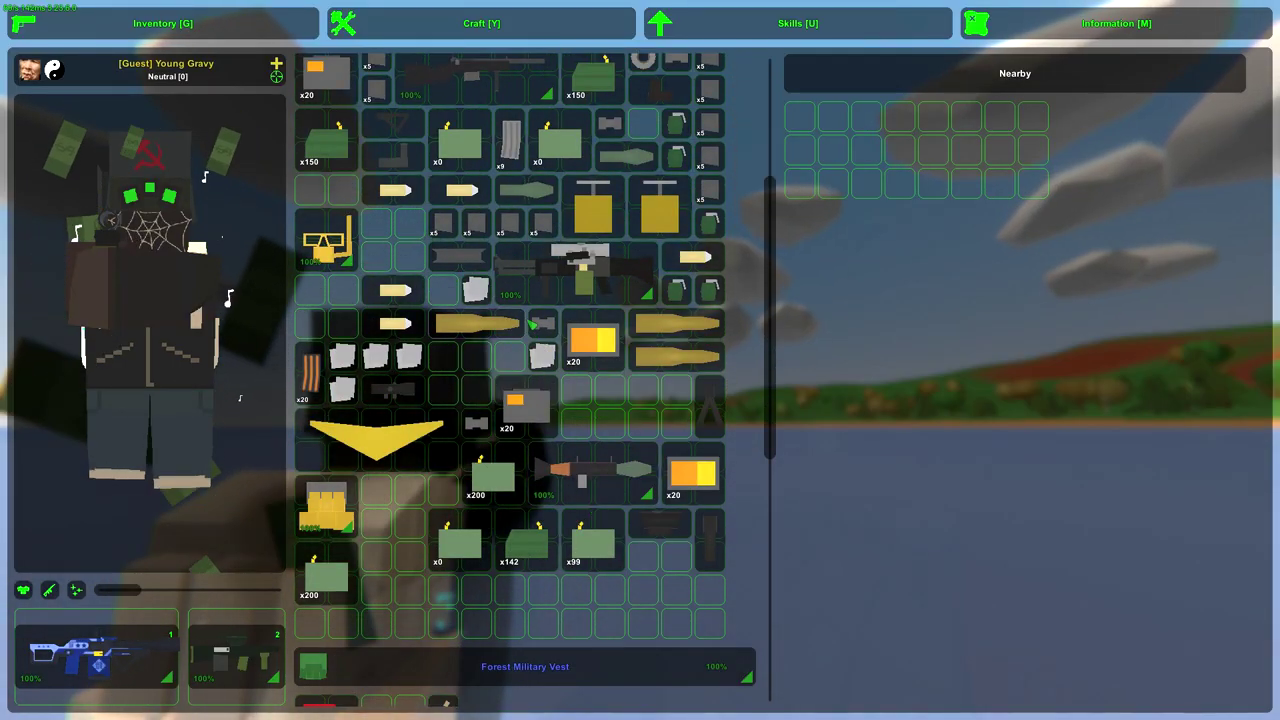
{"action": "scroll", "coordinate": [535, 425], "scroll_direction": "up", "scroll_amount": 3}
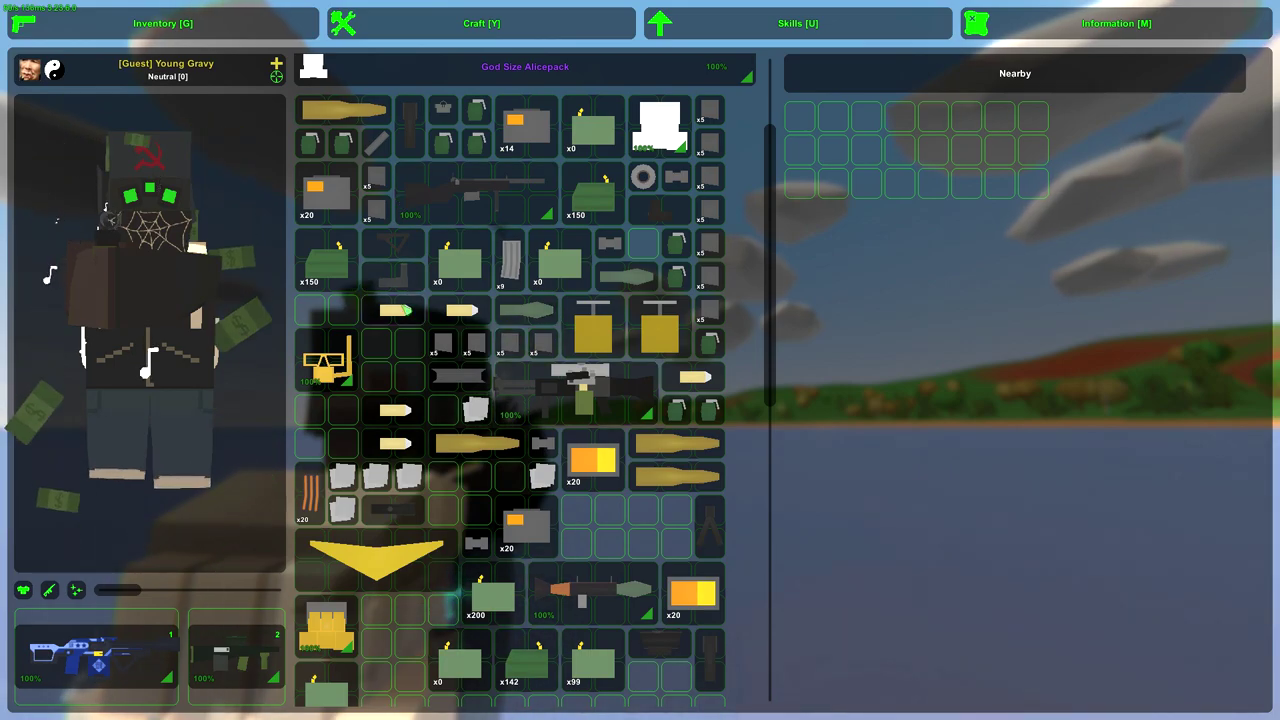
{"action": "scroll", "coordinate": [525, 400], "scroll_direction": "down", "scroll_amount": 3}
{"action": "scroll", "coordinate": [525, 400], "scroll_direction": "up", "scroll_amount": 5}
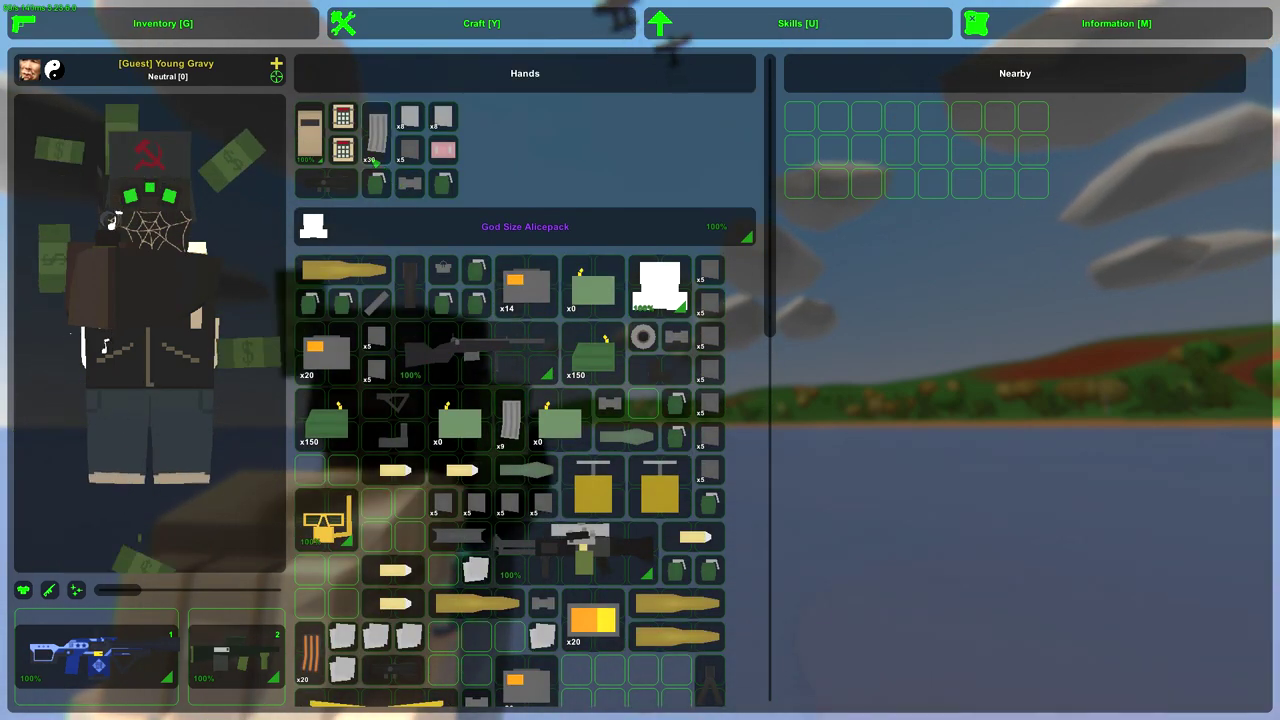
{"action": "key", "text": "g"}
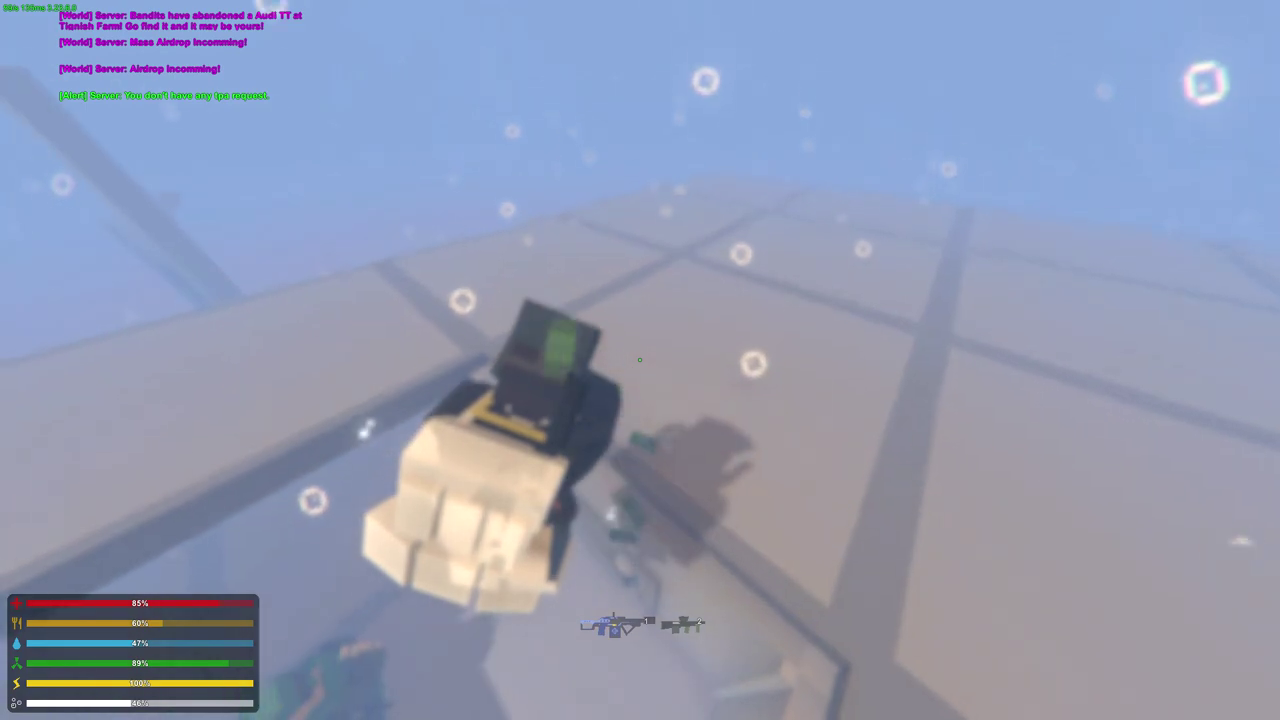
Check the inventory again while flying toward the island.
{"action": "key", "text": "g"}
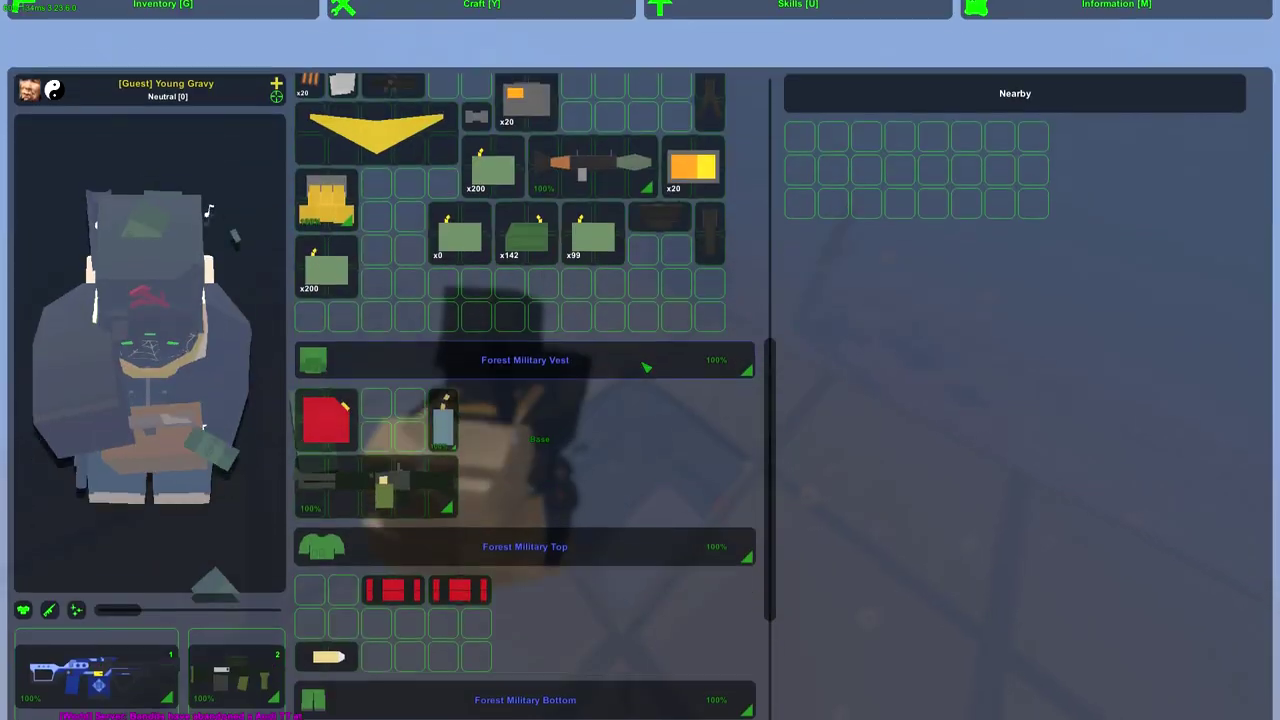
{"action": "scroll", "coordinate": [525, 400], "scroll_direction": "up", "scroll_amount": 5}
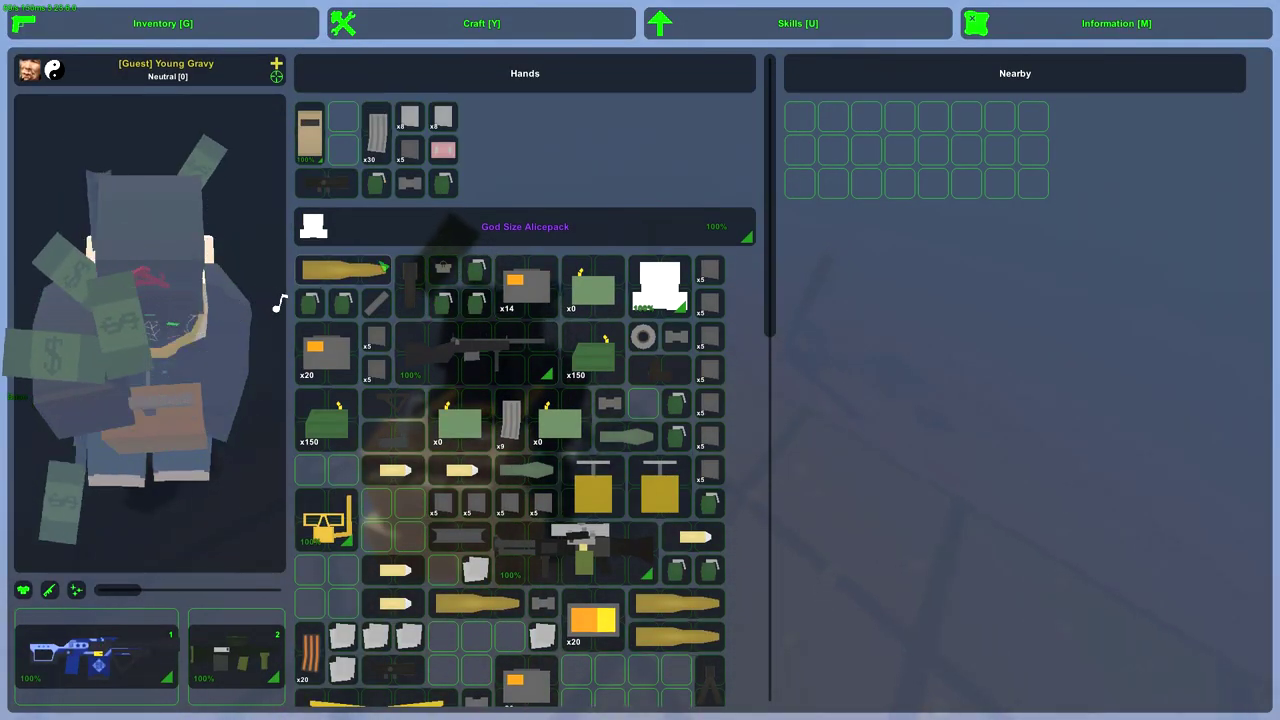
{"action": "key", "text": "g"}
{"action": "key", "text": "g"}
{"action": "scroll", "coordinate": [525, 300], "scroll_direction": "down", "scroll_amount": 5}
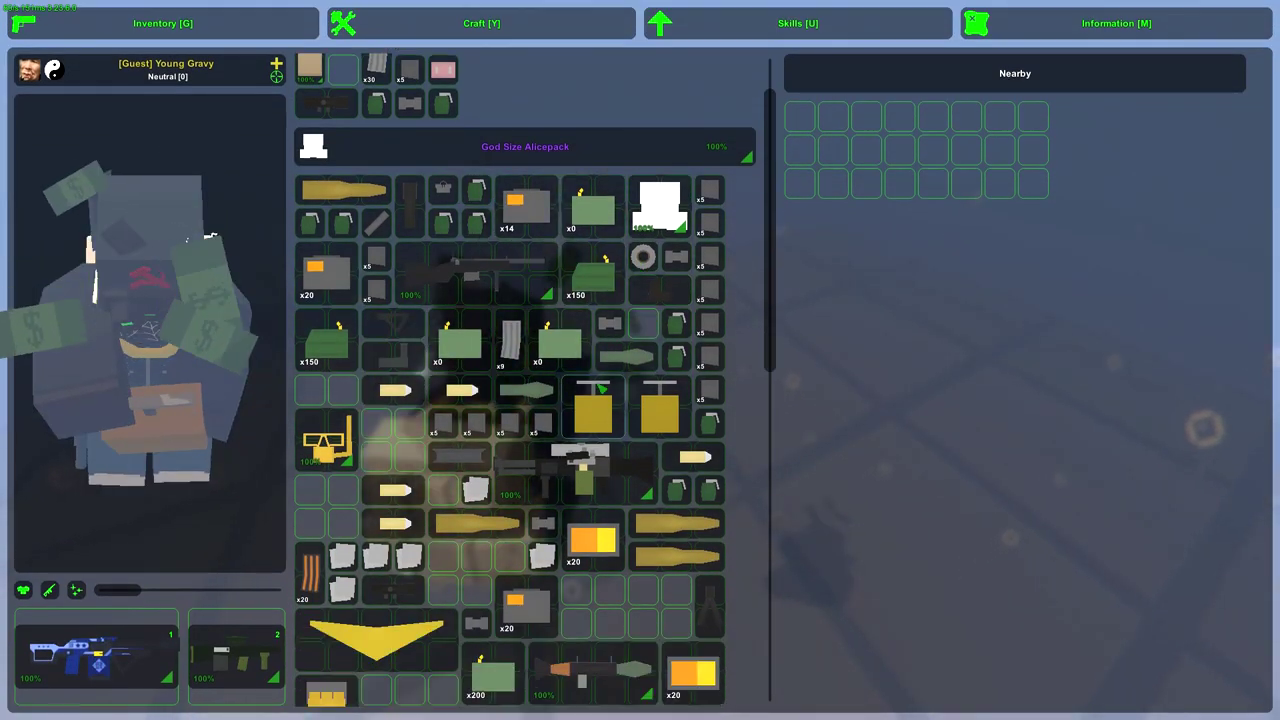
{"action": "scroll", "coordinate": [525, 350], "scroll_direction": "up", "scroll_amount": 5}
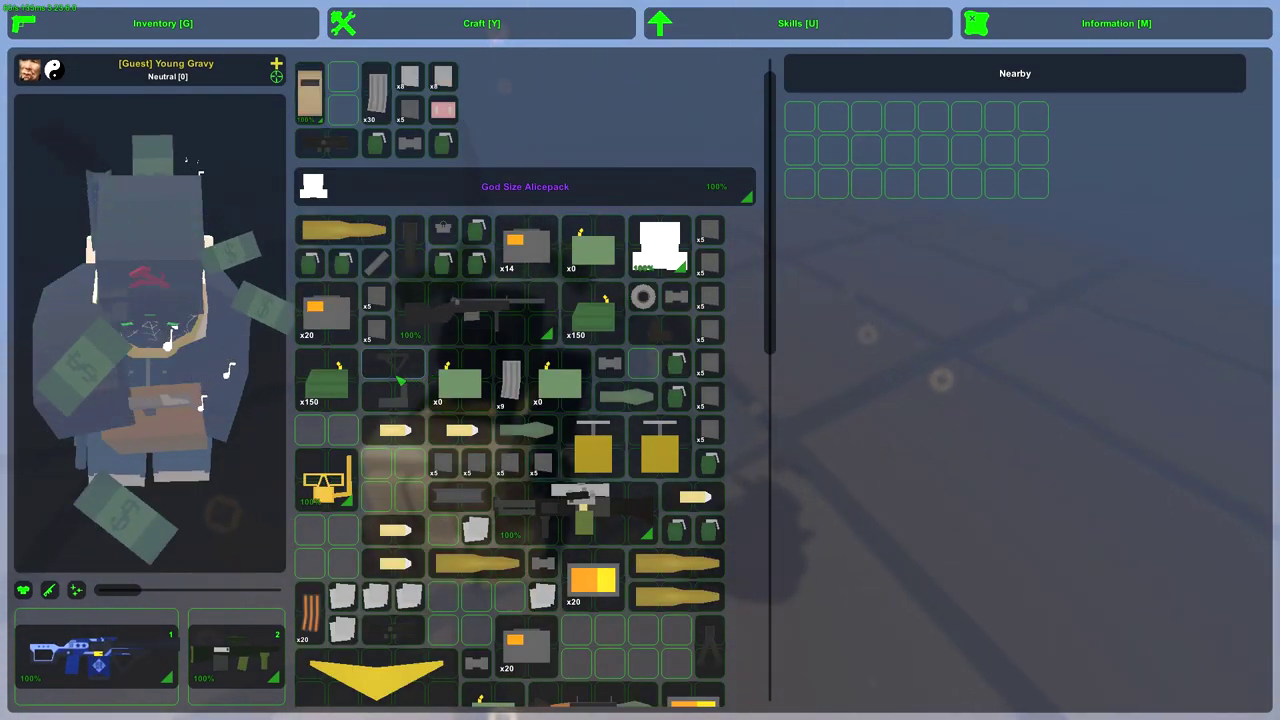
{"action": "key", "text": "g"}
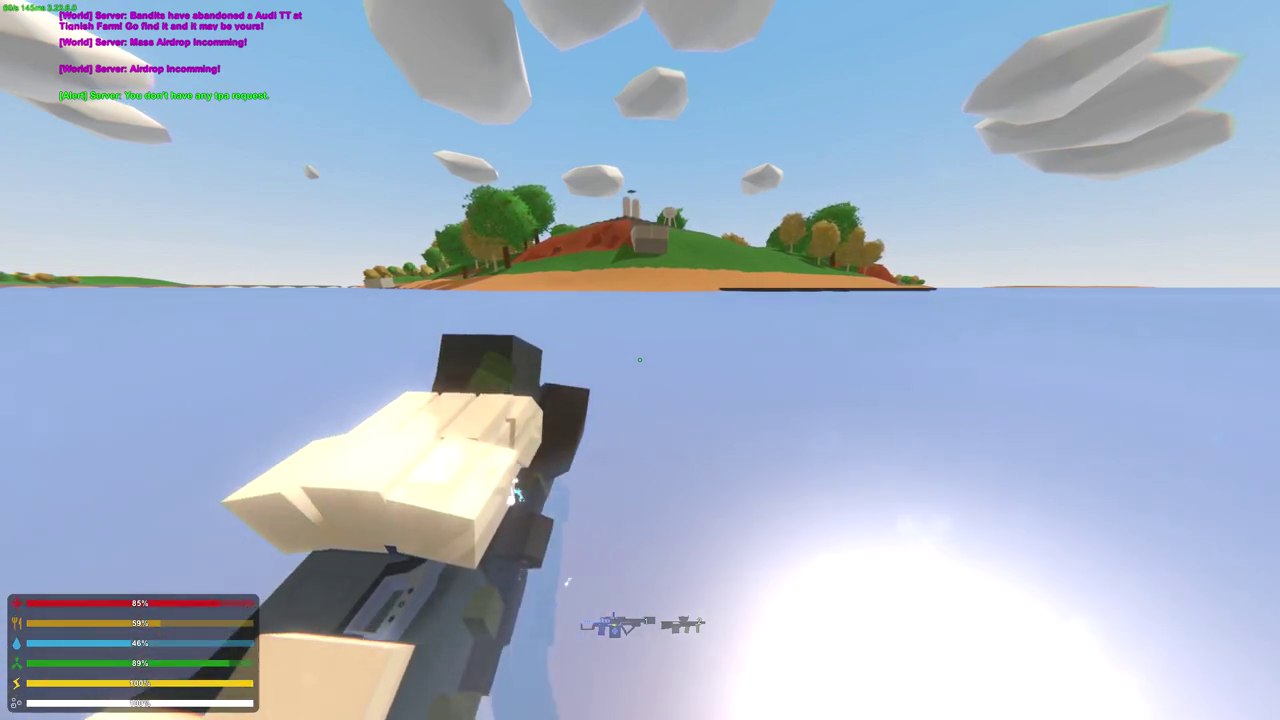
Check gear in the inventory, then bring up the world map and player list.
{"action": "key", "text": "g"}
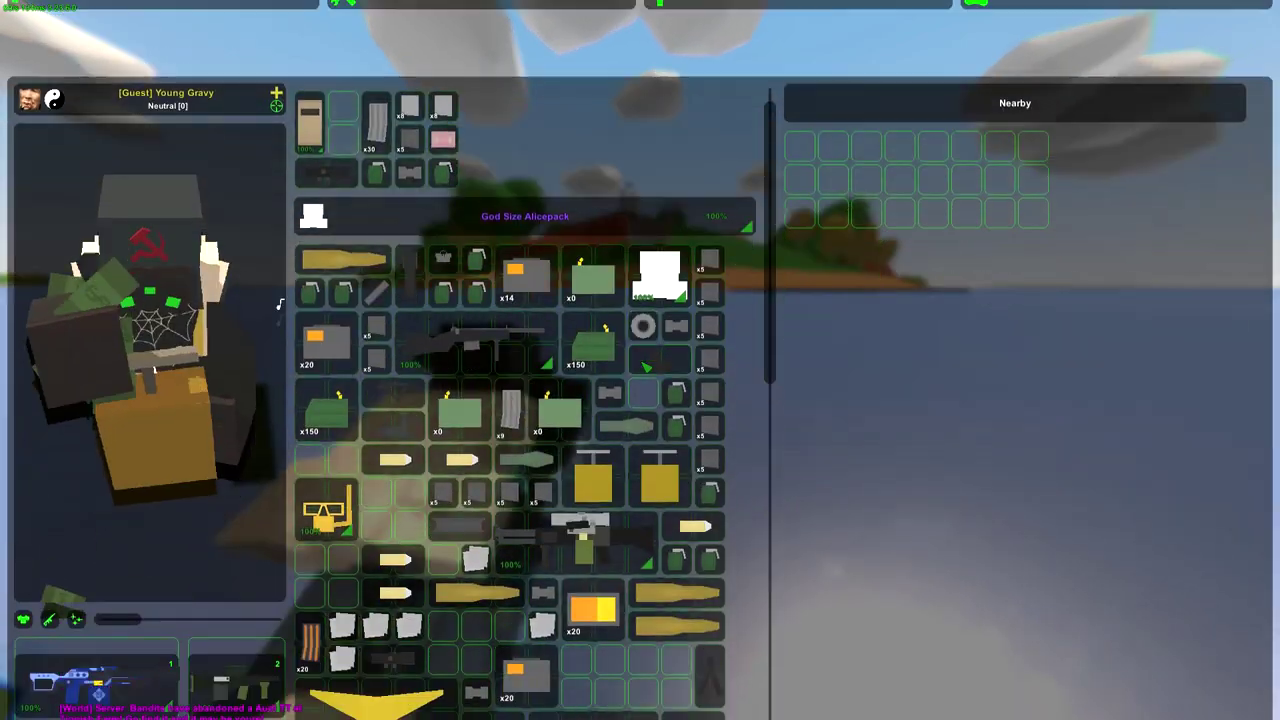
{"action": "scroll", "coordinate": [525, 350], "scroll_direction": "down", "scroll_amount": 2}
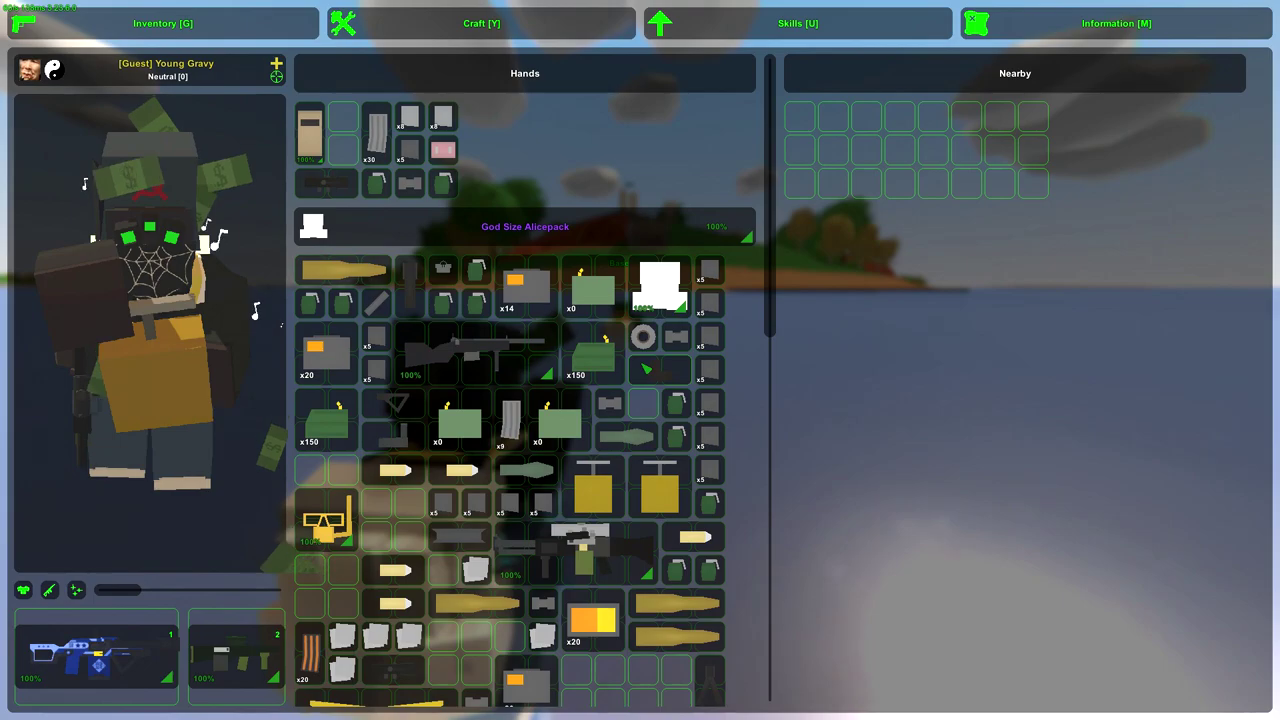
{"action": "key", "text": "g"}
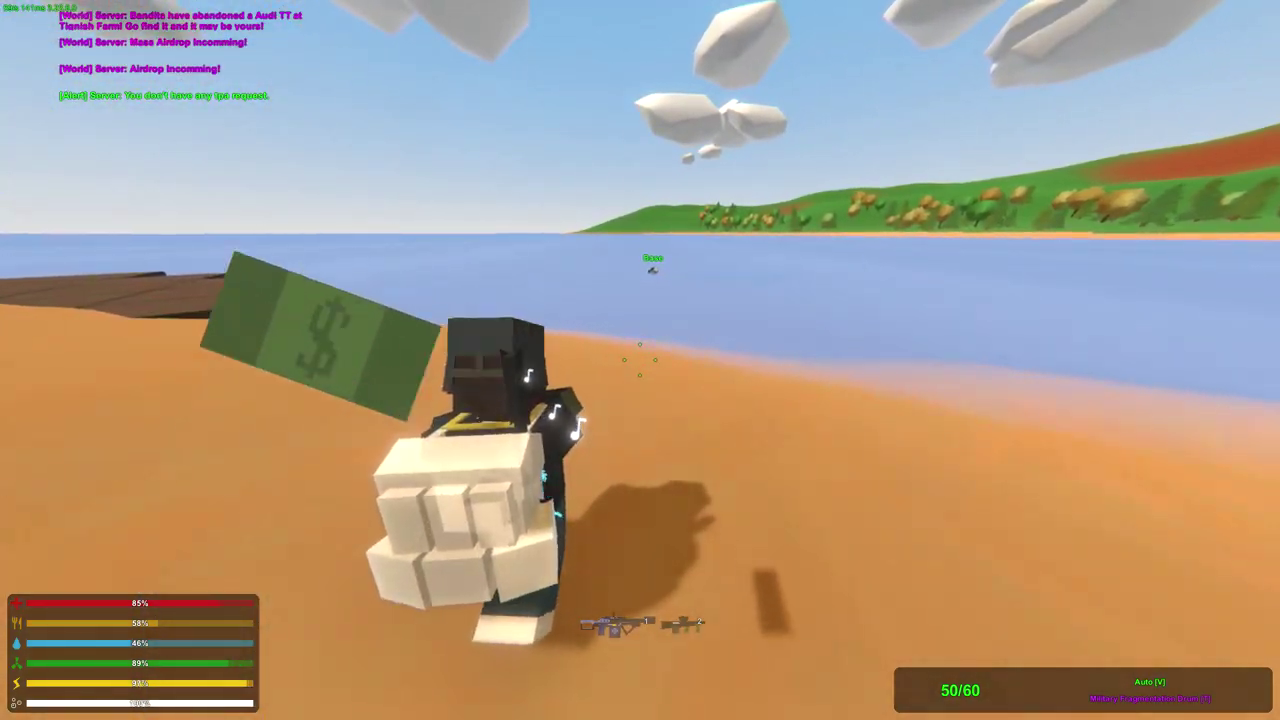
{"action": "key", "text": "m"}
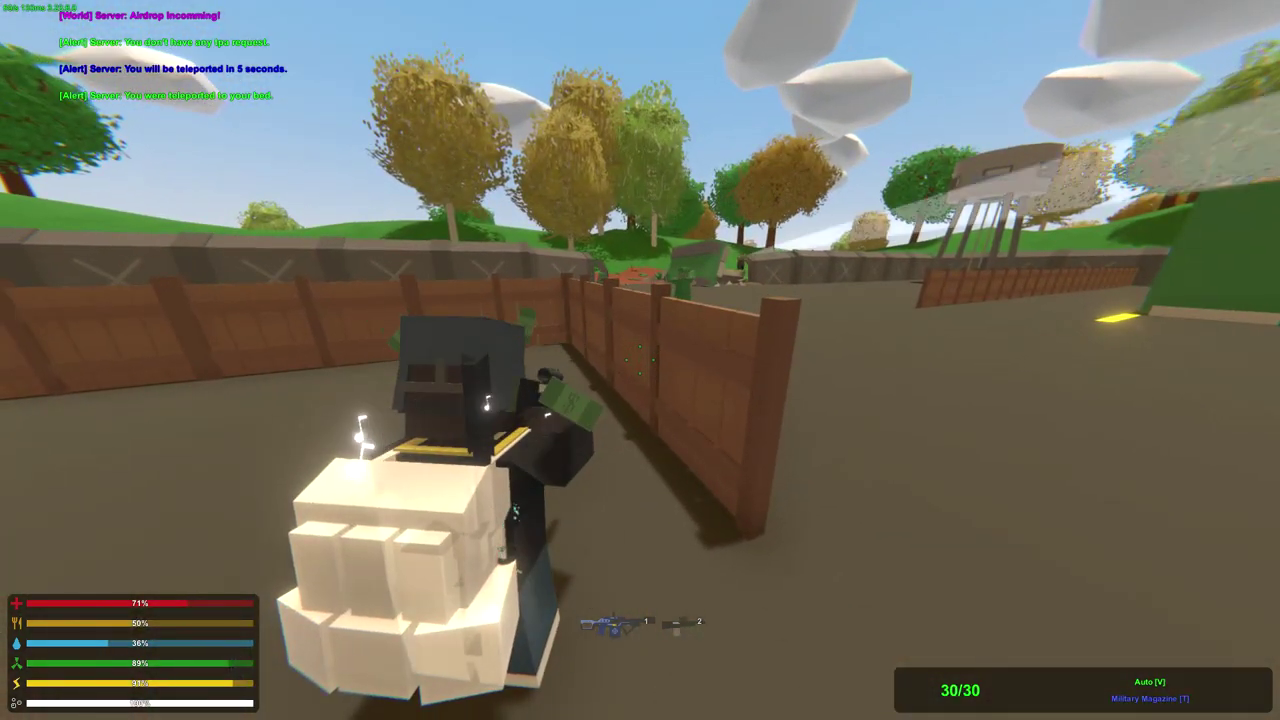
Go prone against the fence, shoot the attacker, and check the medical supplies.
{"action": "key", "text": "z"}
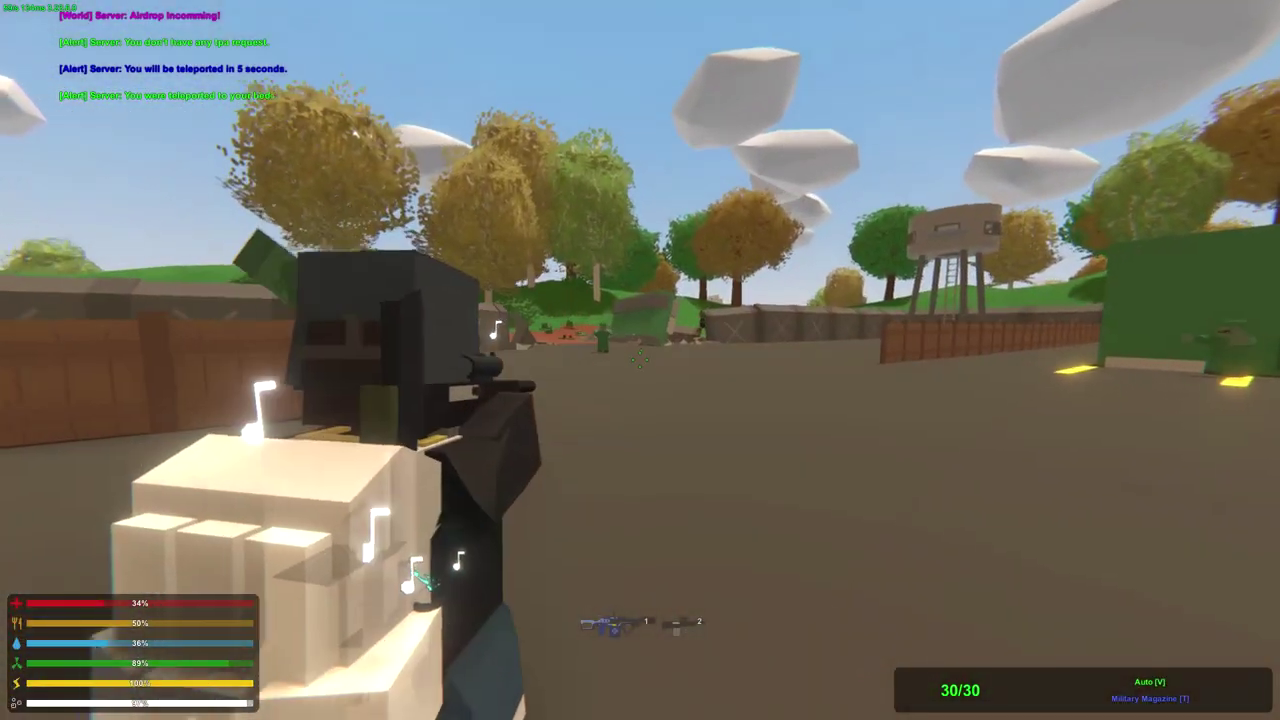
{"action": "left_click", "coordinate": [640, 360]}
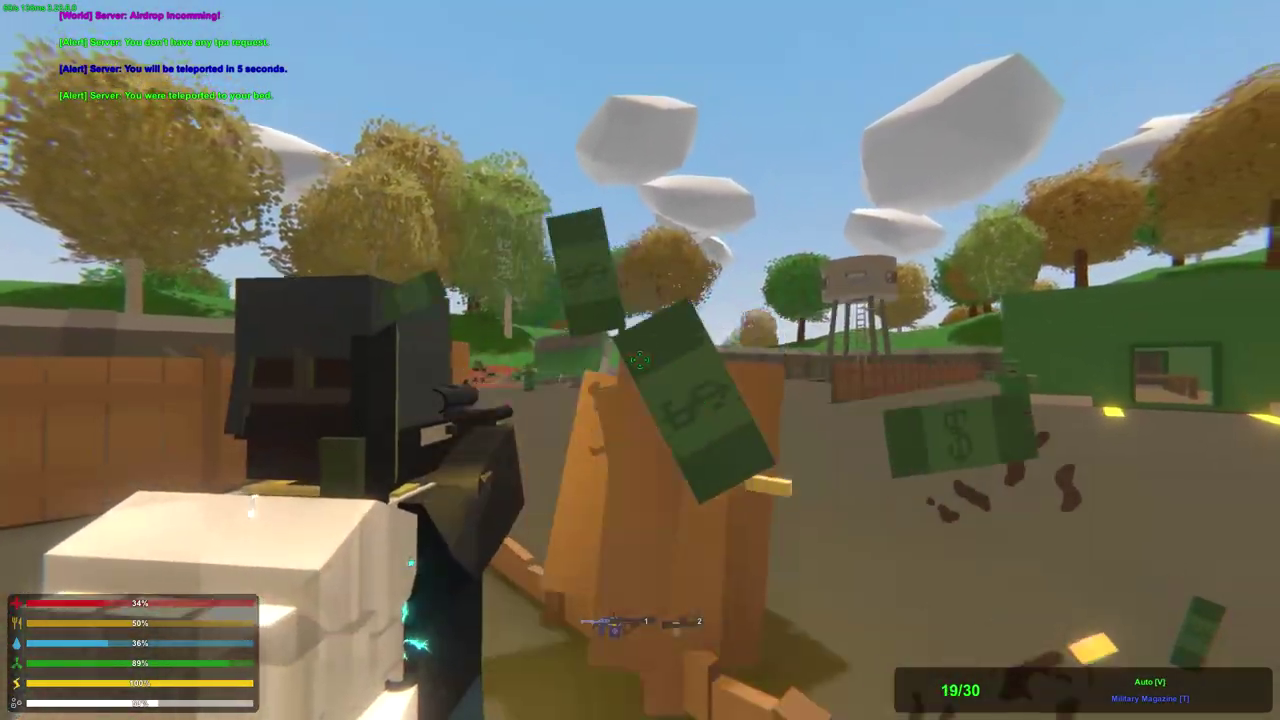
{"action": "key", "text": "g"}
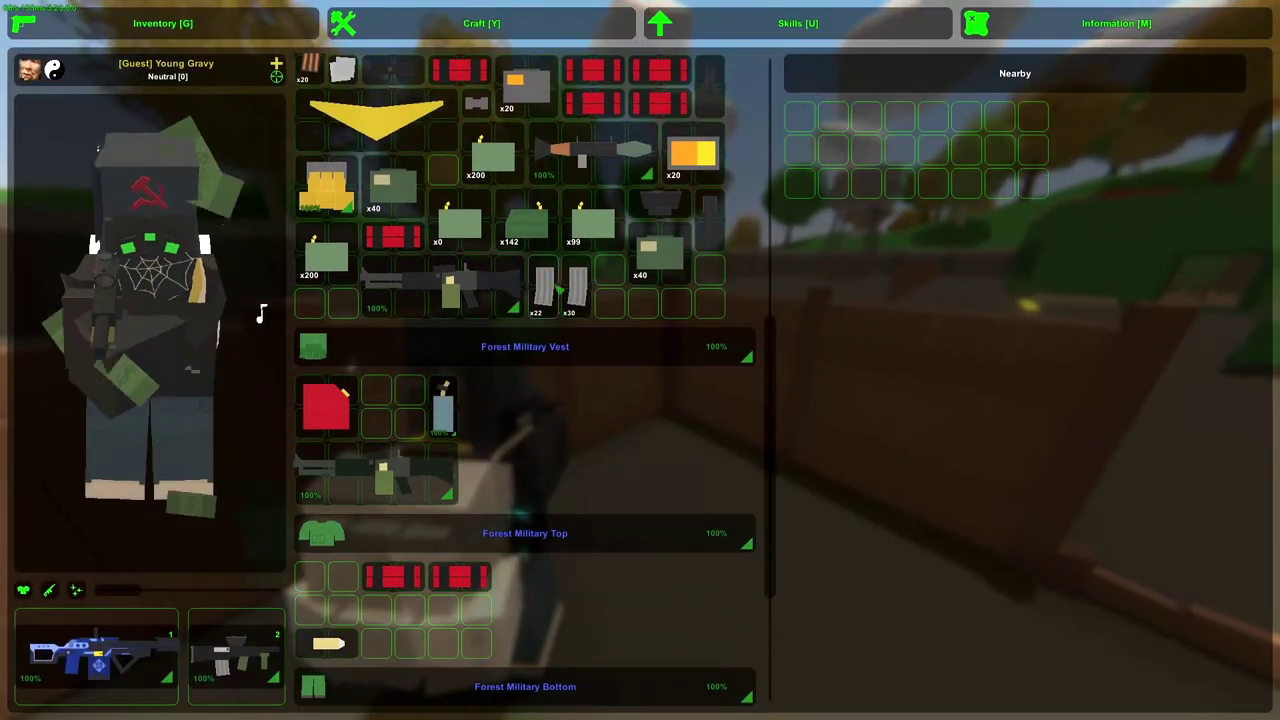
{"action": "key", "text": "g"}
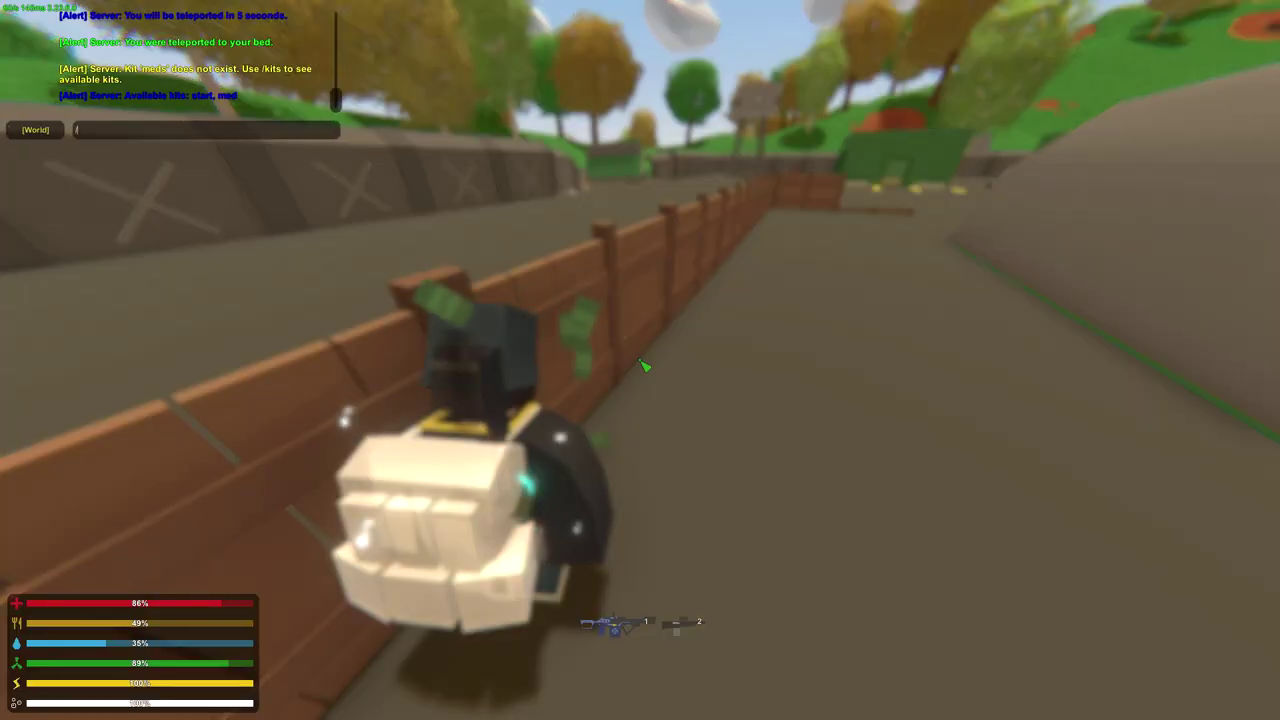
{"action": "key", "text": "g"}
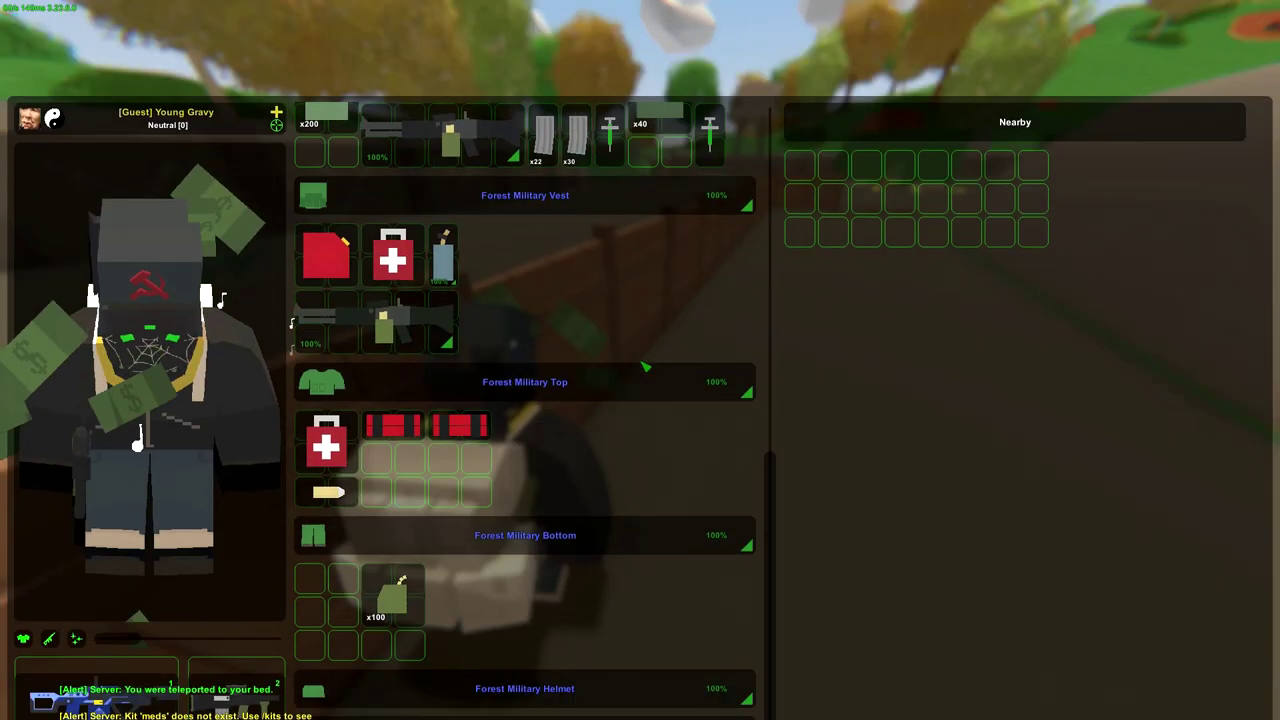
{"action": "key", "text": "g"}
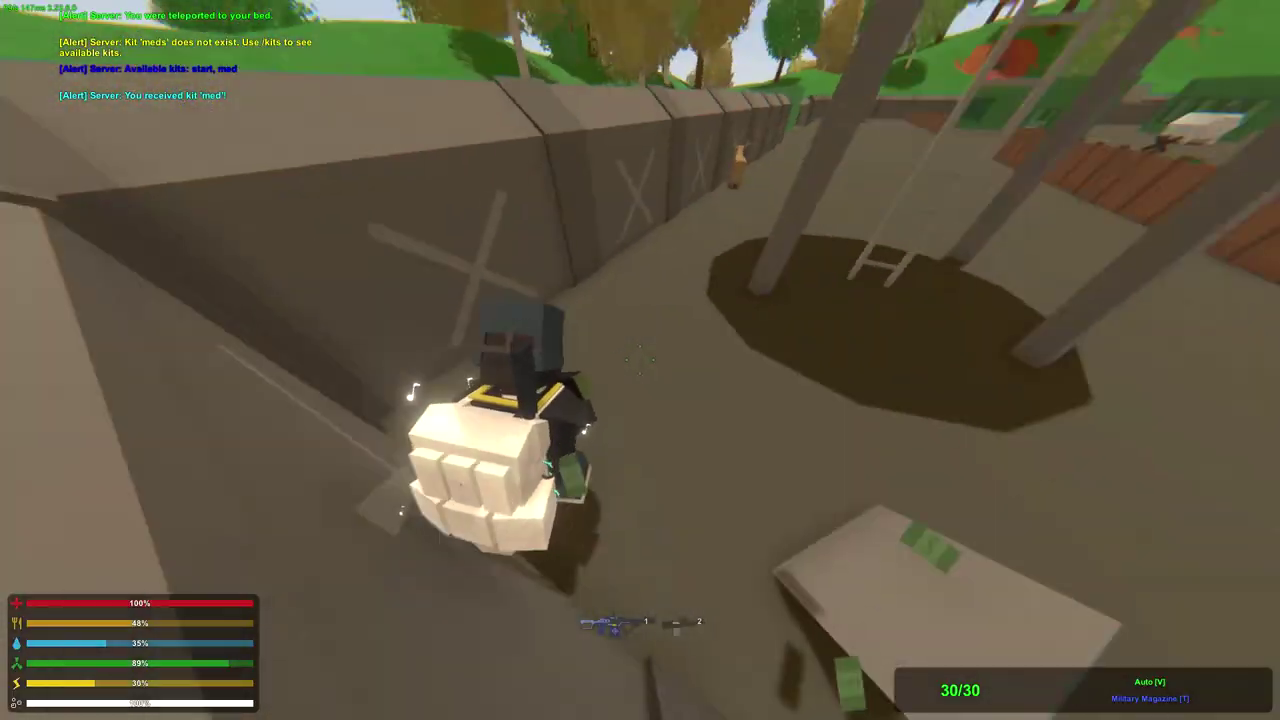
Run along the fence toward the buildings and view the nearby loot.
{"action": "key", "text": "w"}
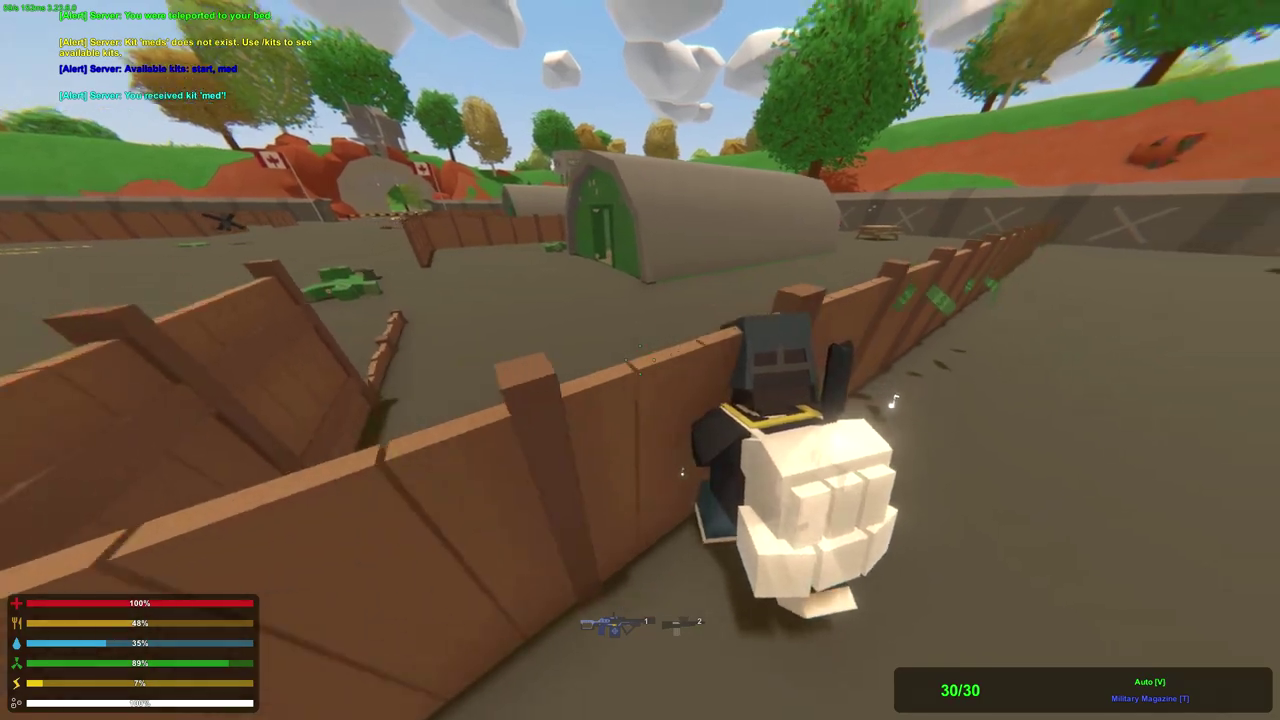
{"action": "key", "text": "w"}
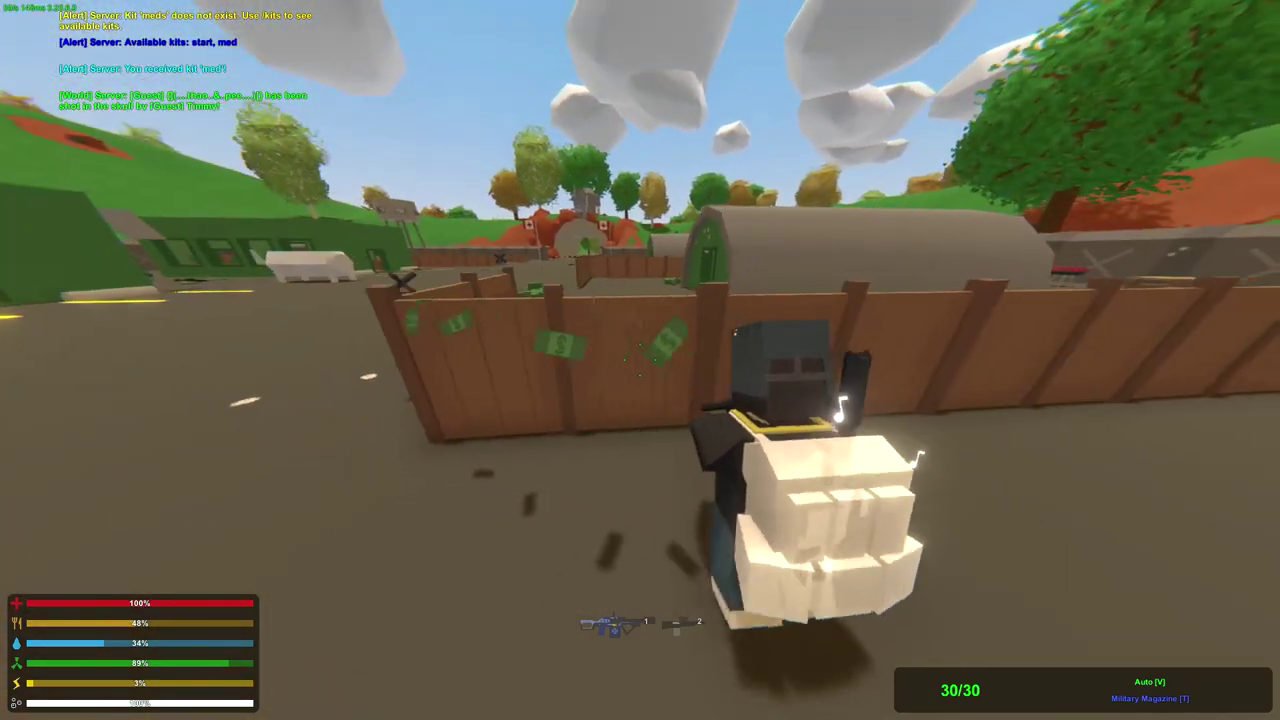
{"action": "key", "text": "w"}
{"action": "key", "text": "w"}
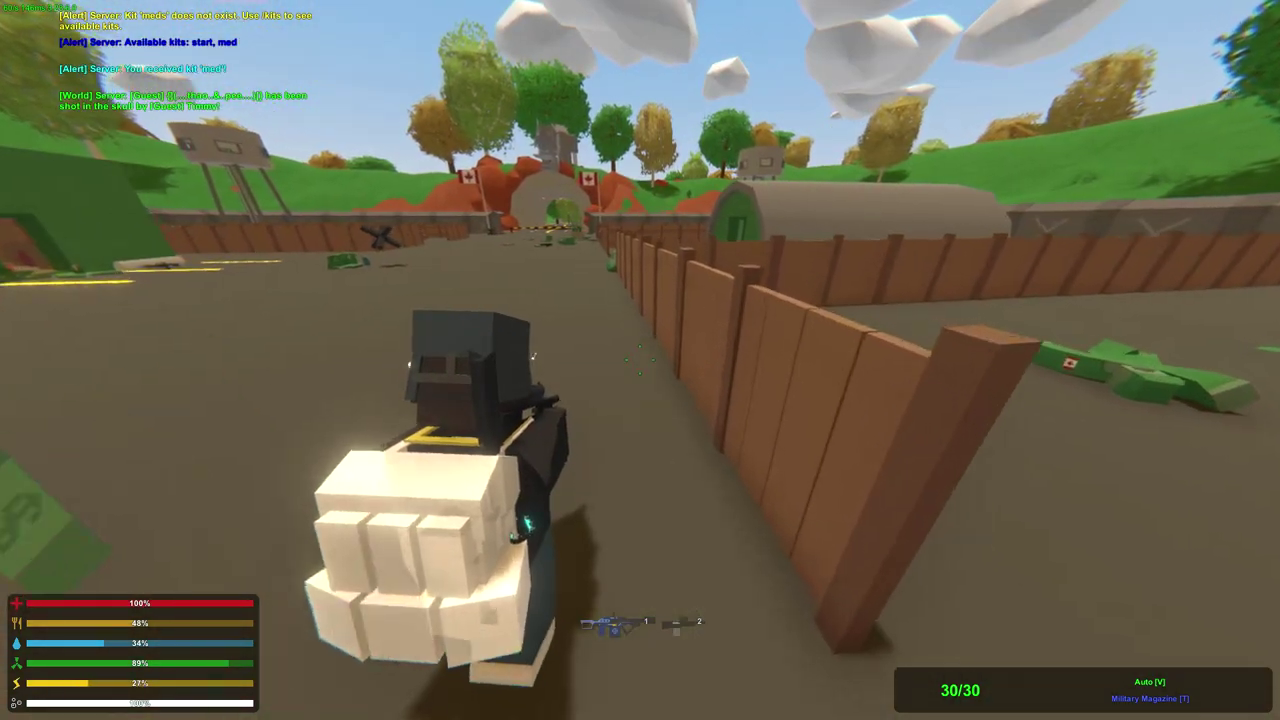
{"action": "key", "text": "g"}
{"action": "key", "text": "g"}
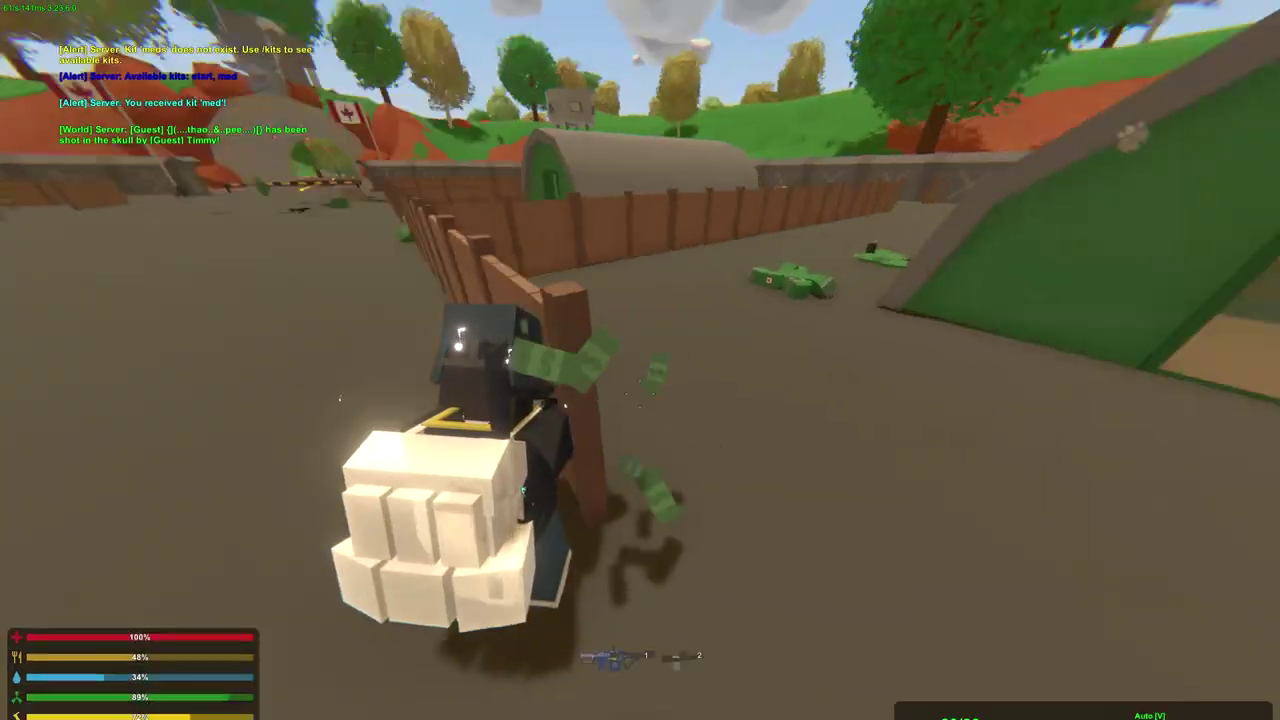
{"action": "key", "text": "g"}
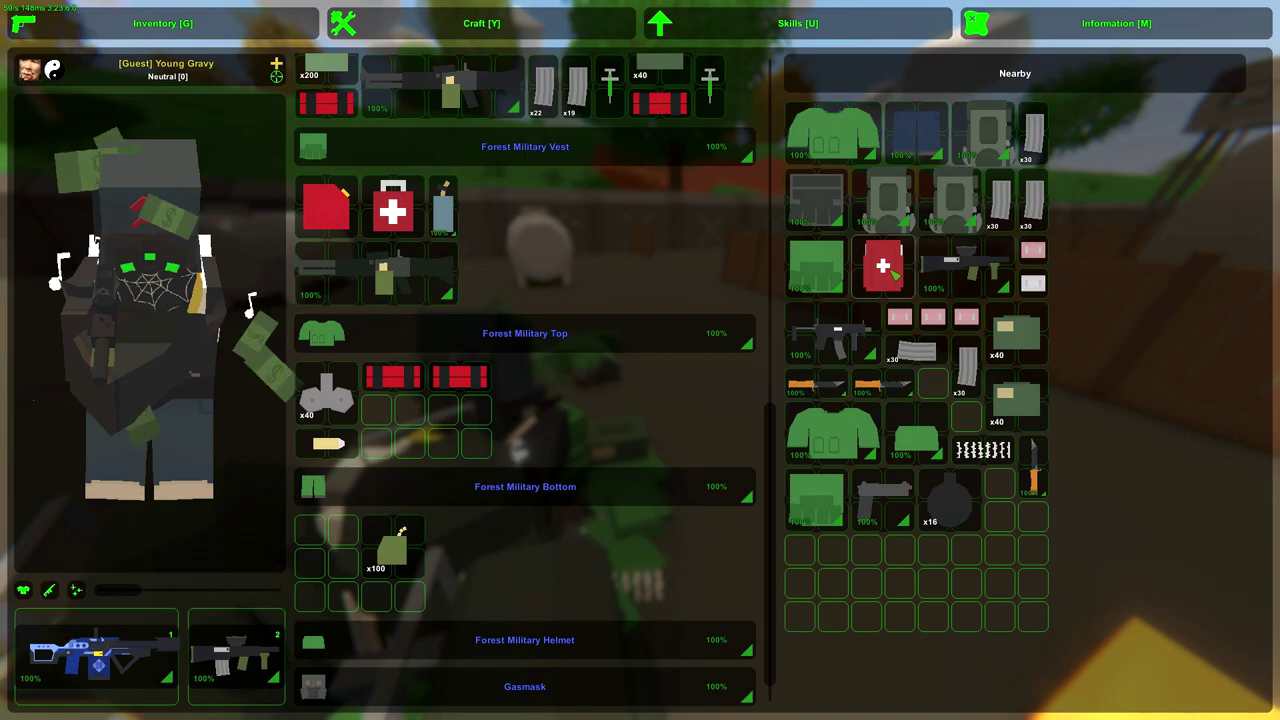
Reopen the inventory, browse the crafting recipes, and resume play.
{"action": "key", "text": "g"}
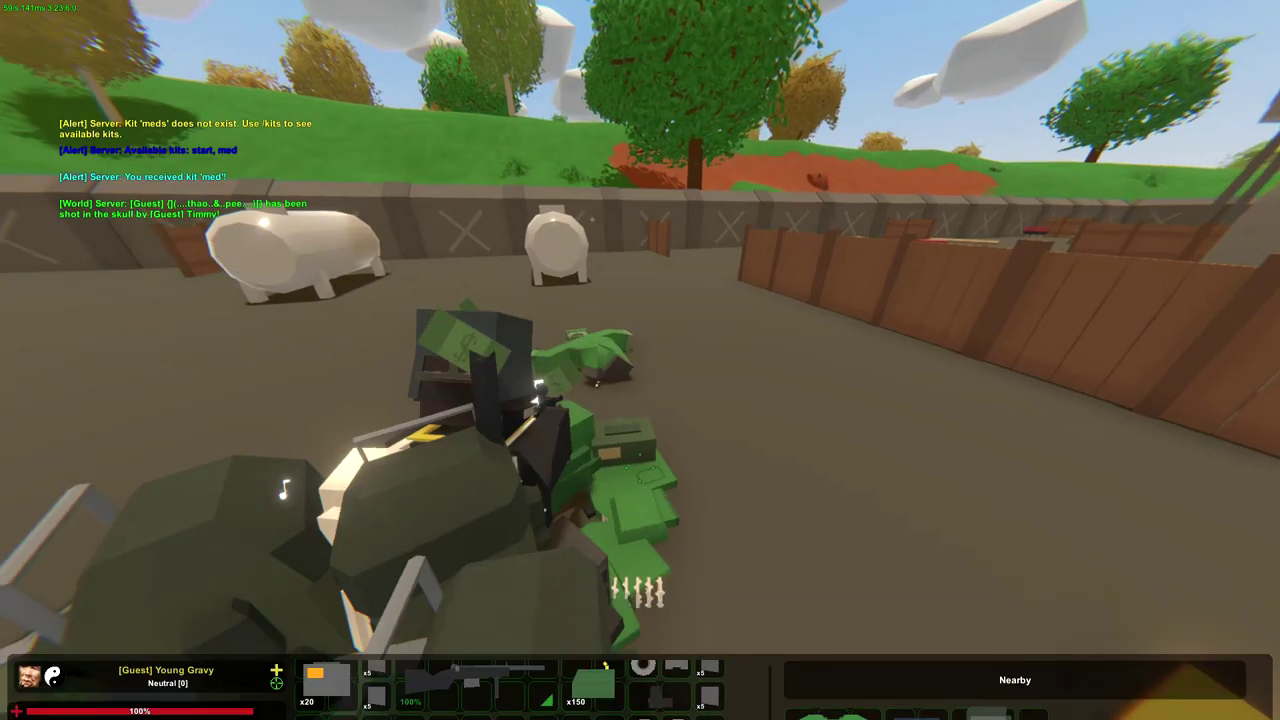
{"action": "key", "text": "g"}
{"action": "key", "text": "y"}
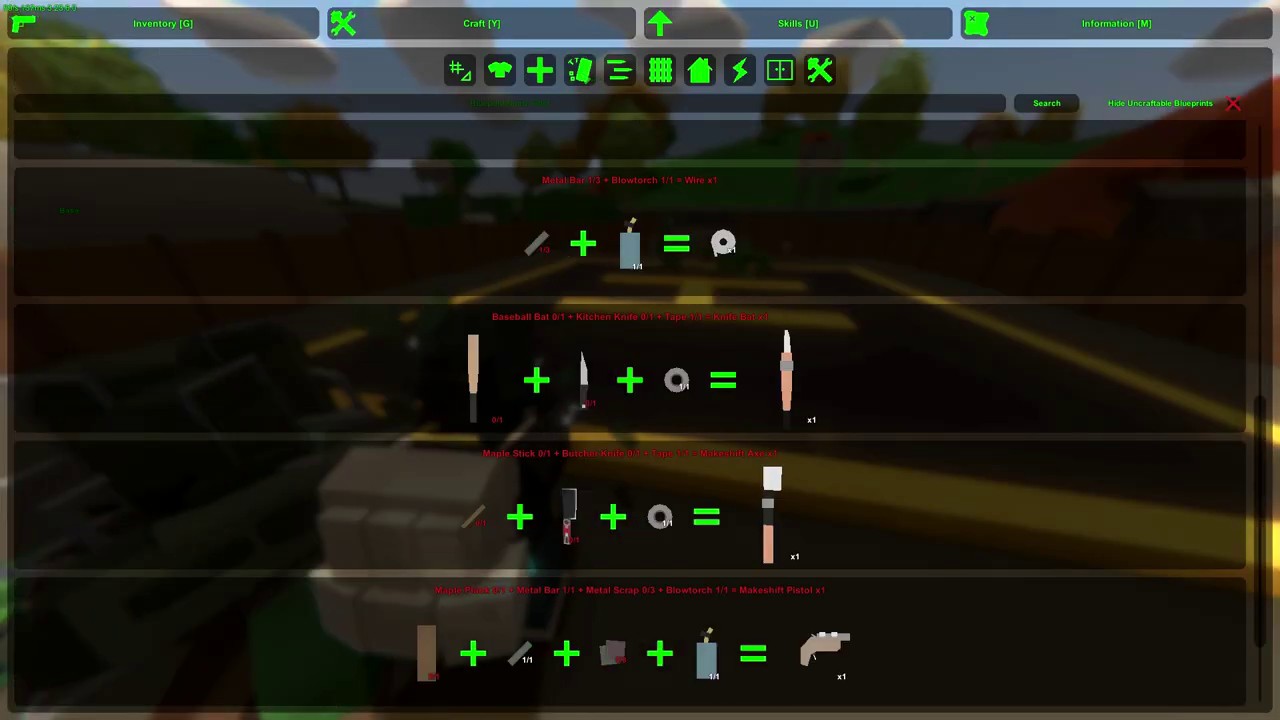
{"action": "key", "text": "y"}
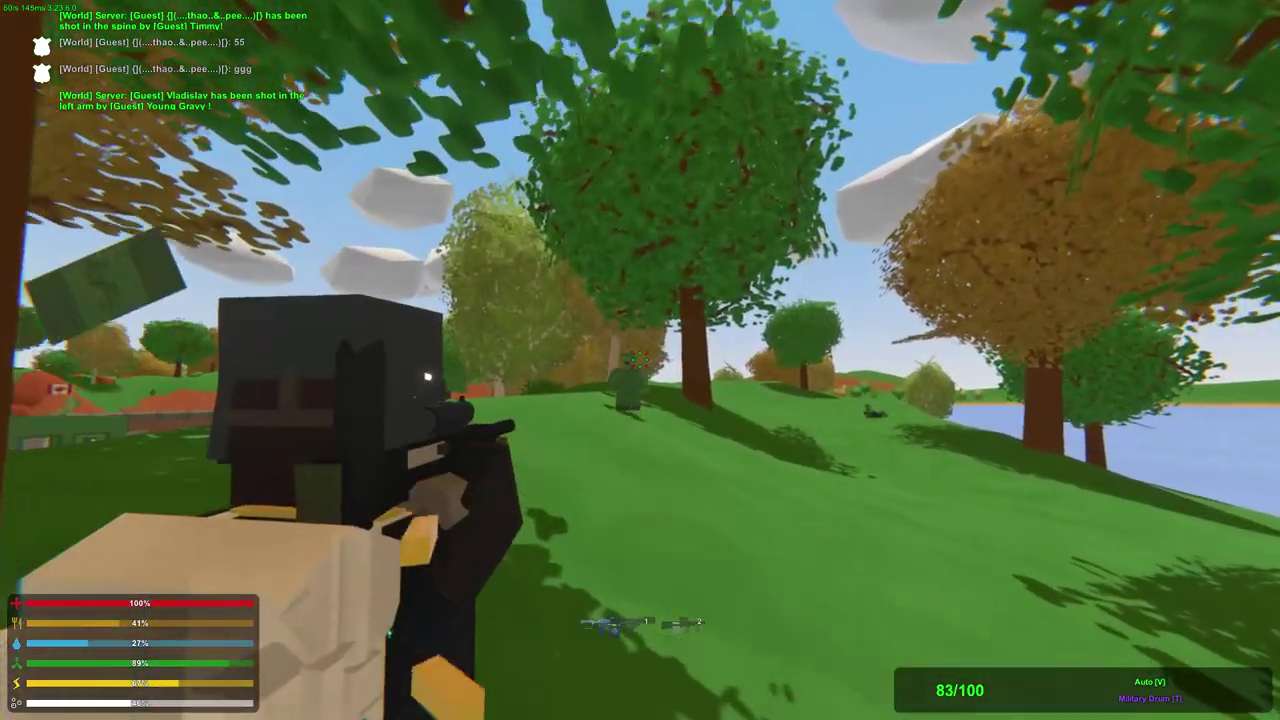
Shoot the zombie on the hill and bring up the crafting recipes.
{"action": "left_click", "coordinate": [640, 360]}
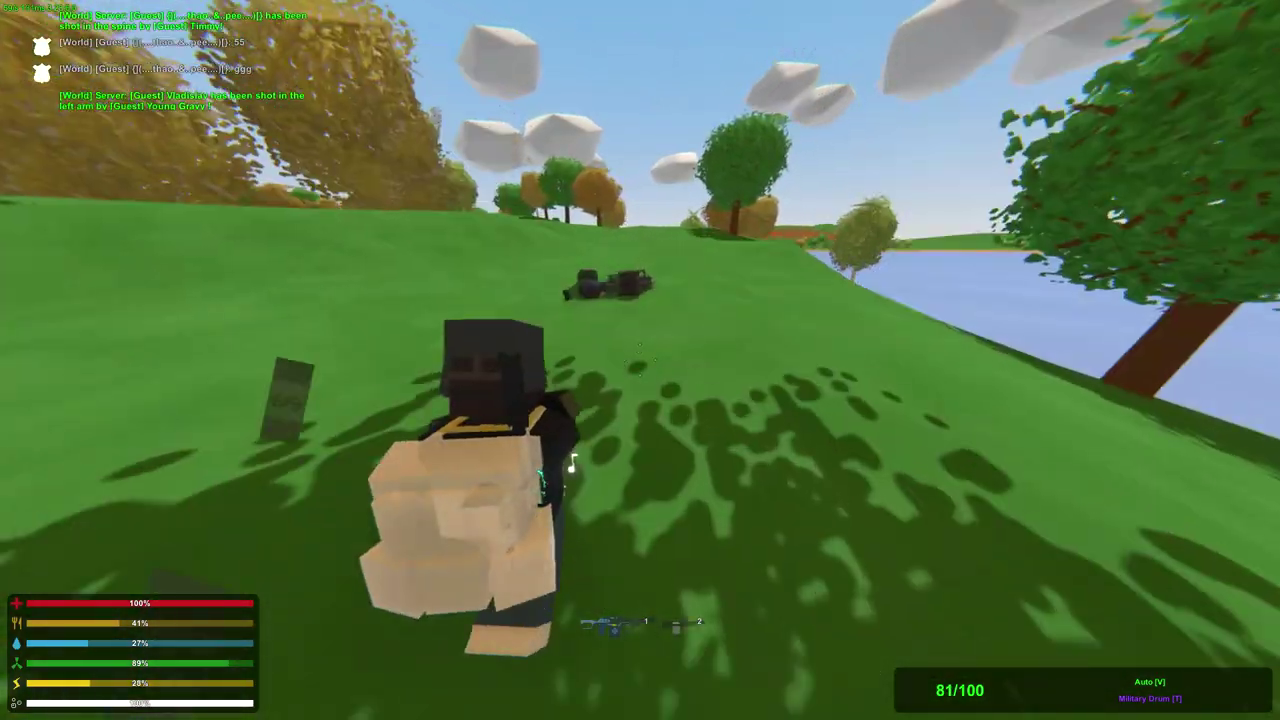
{"action": "key", "text": "g"}
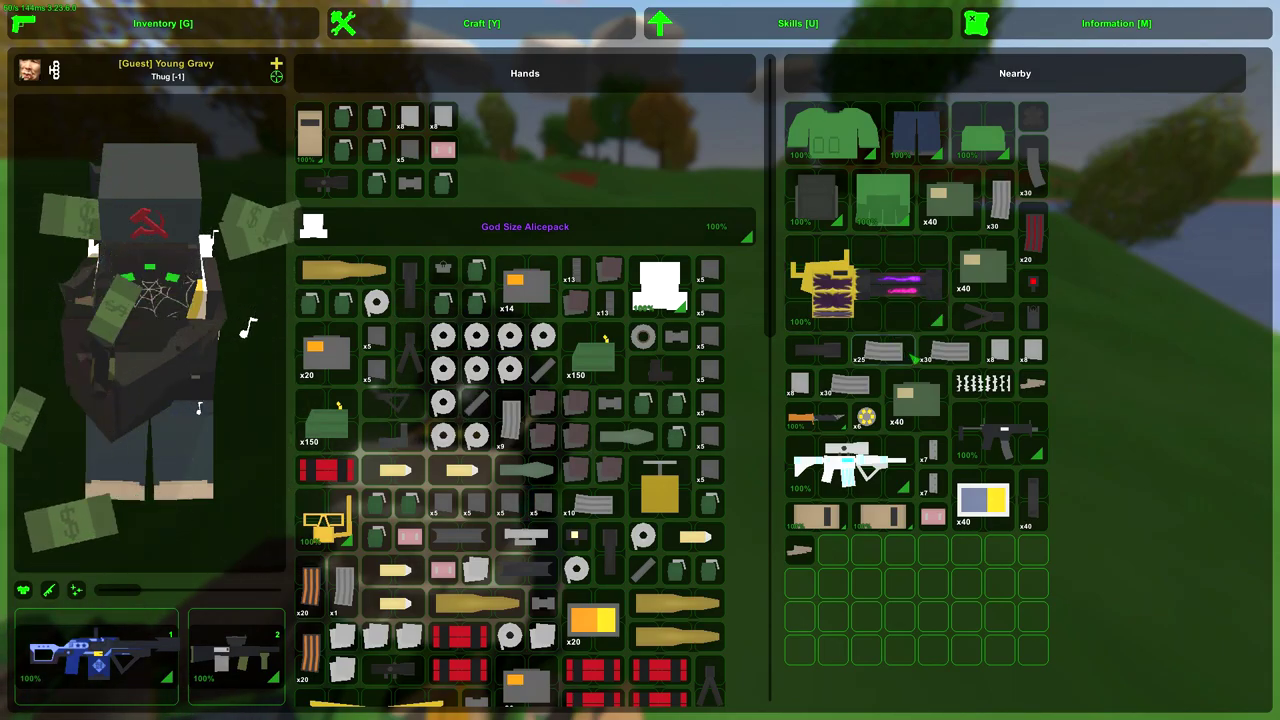
{"action": "key", "text": "g"}
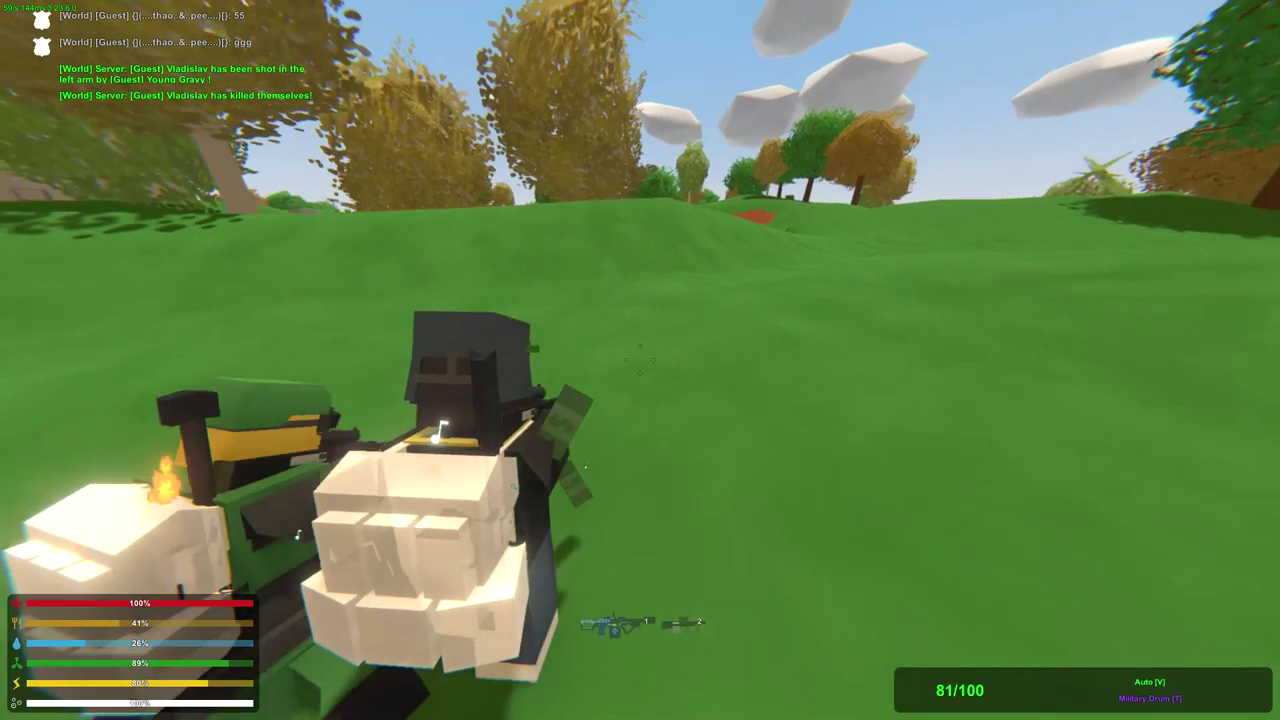
{"action": "key", "text": "y"}
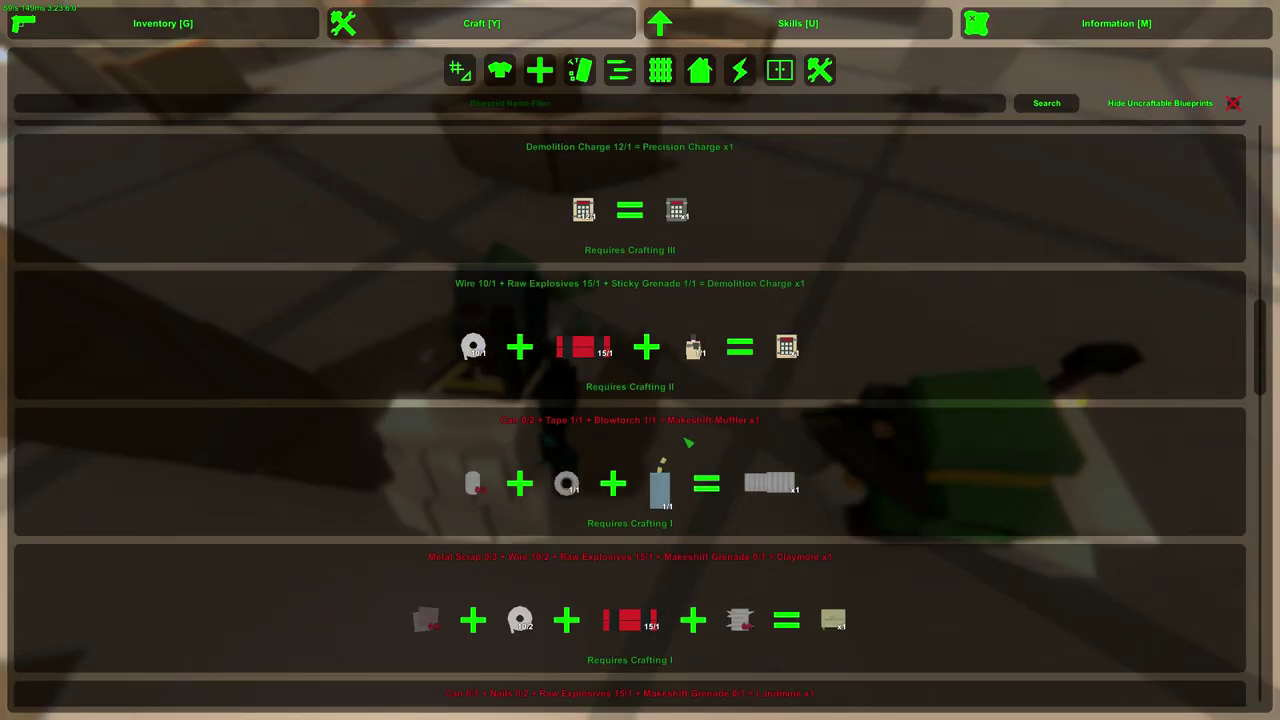
Move between the inventory and the Demolition Charge recipes, then close all menus.
{"action": "key", "text": "g"}
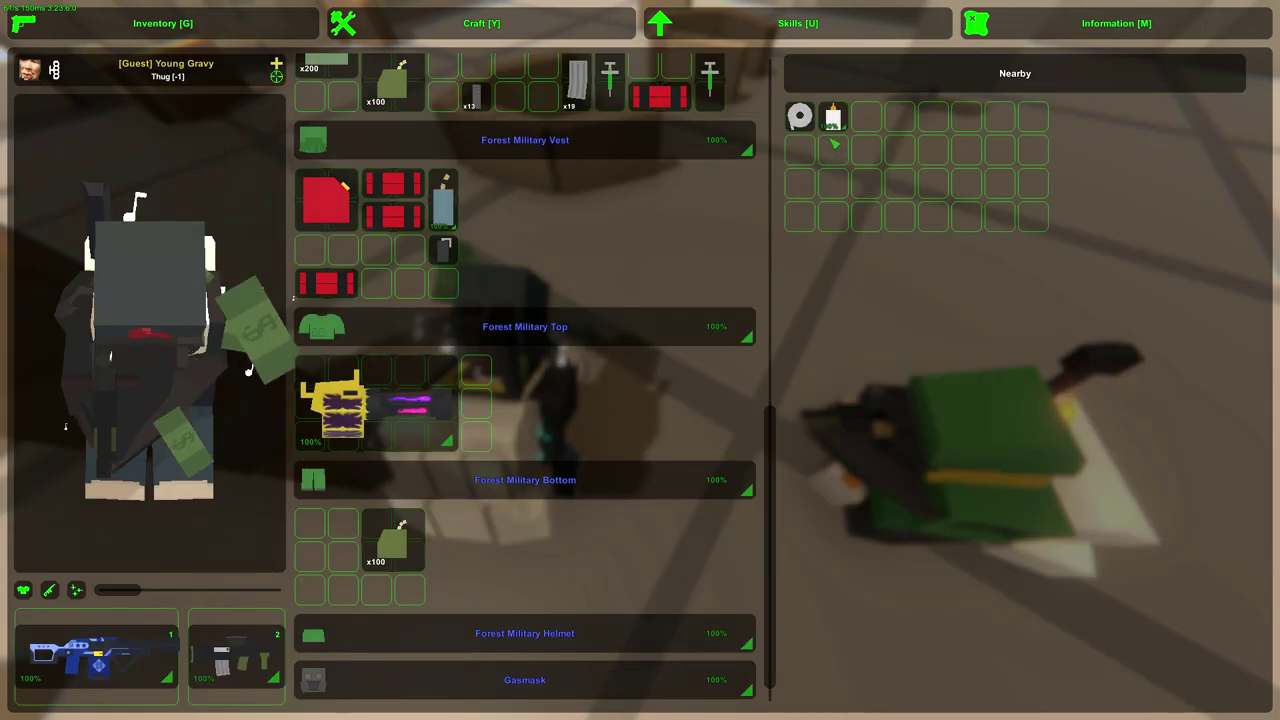
{"action": "key", "text": "y"}
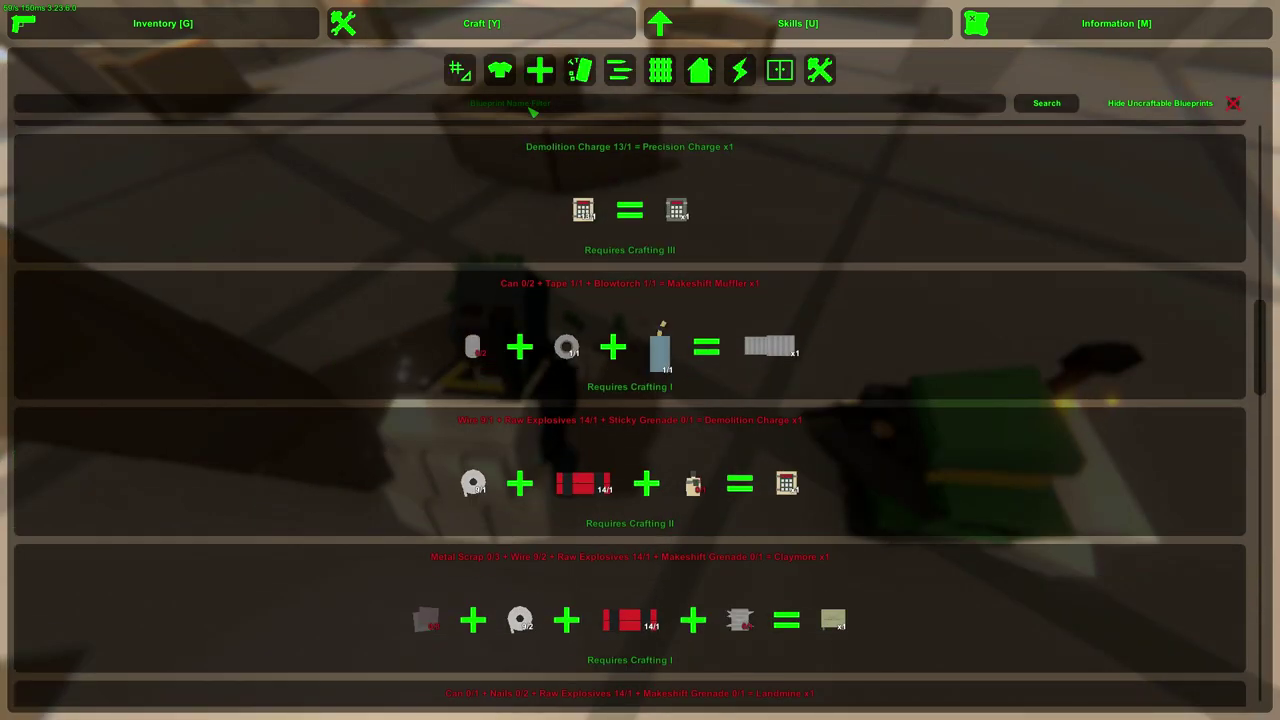
{"action": "key", "text": "Escape"}
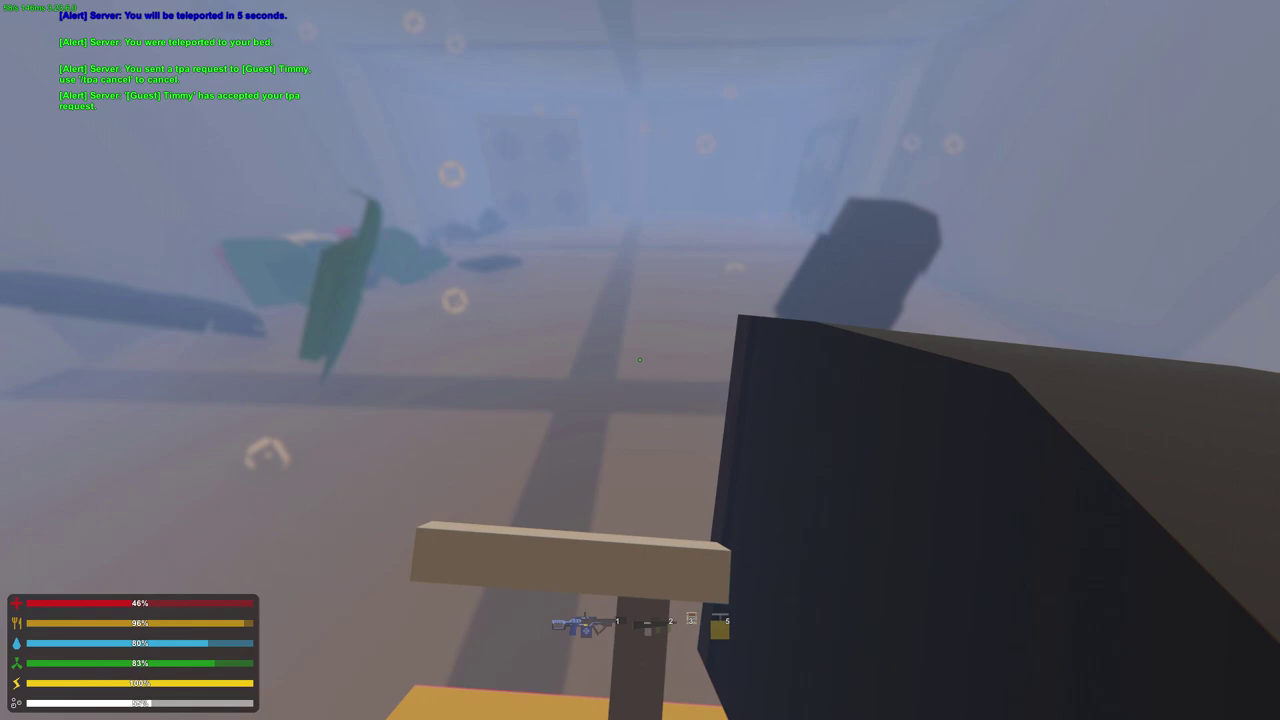
Loot the underwater base's nearby storage into the Alicepack, then close the inventory.
{"action": "key", "text": "g"}
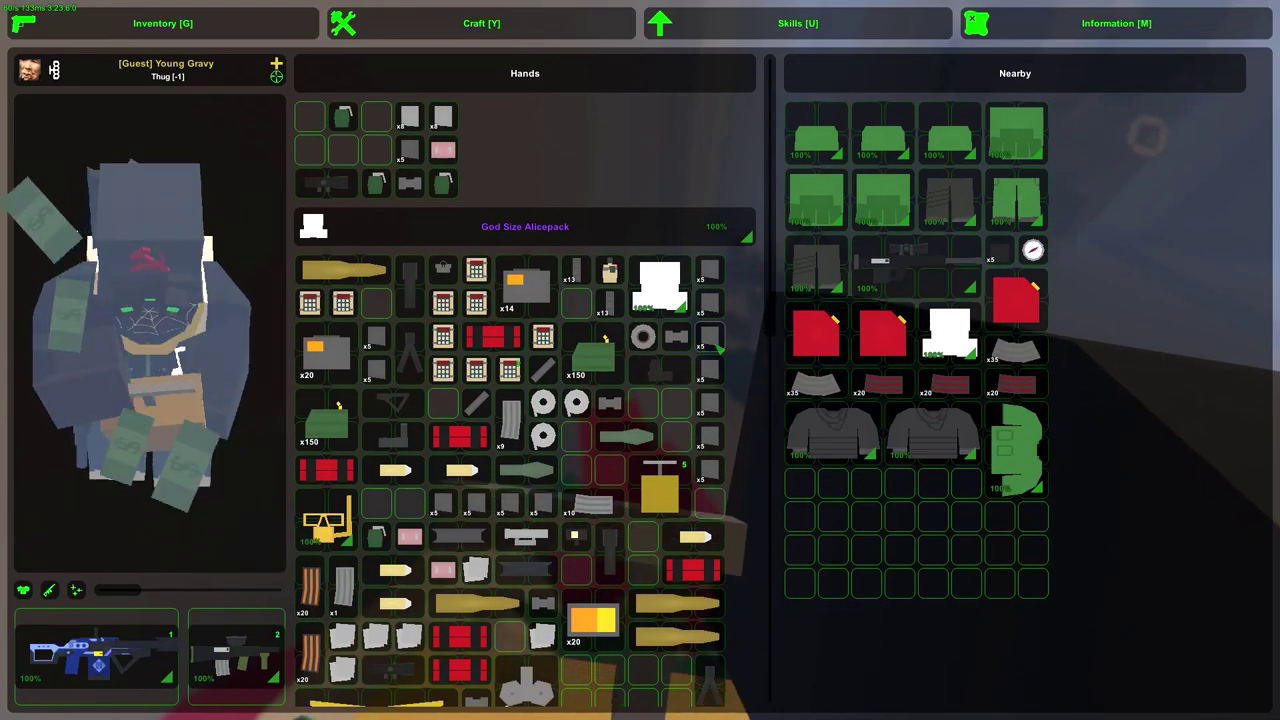
{"action": "key", "text": "g"}
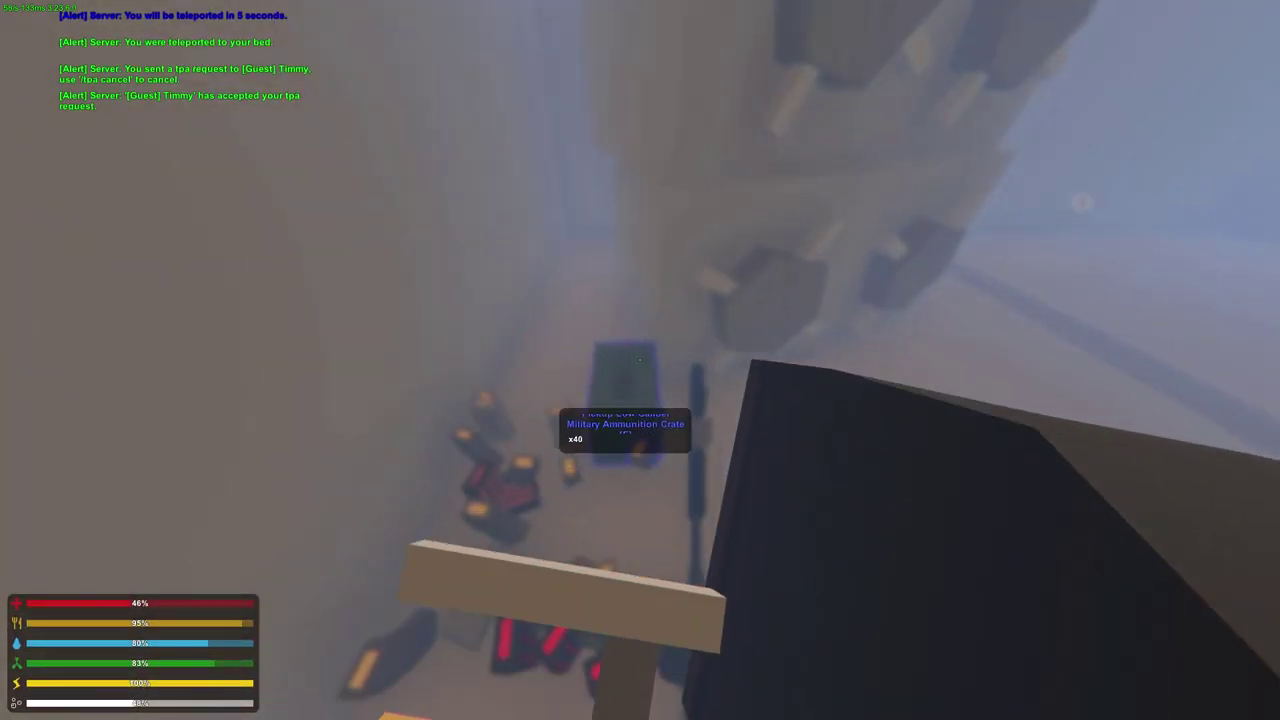
{"action": "key", "text": "g"}
{"action": "key", "text": "g"}
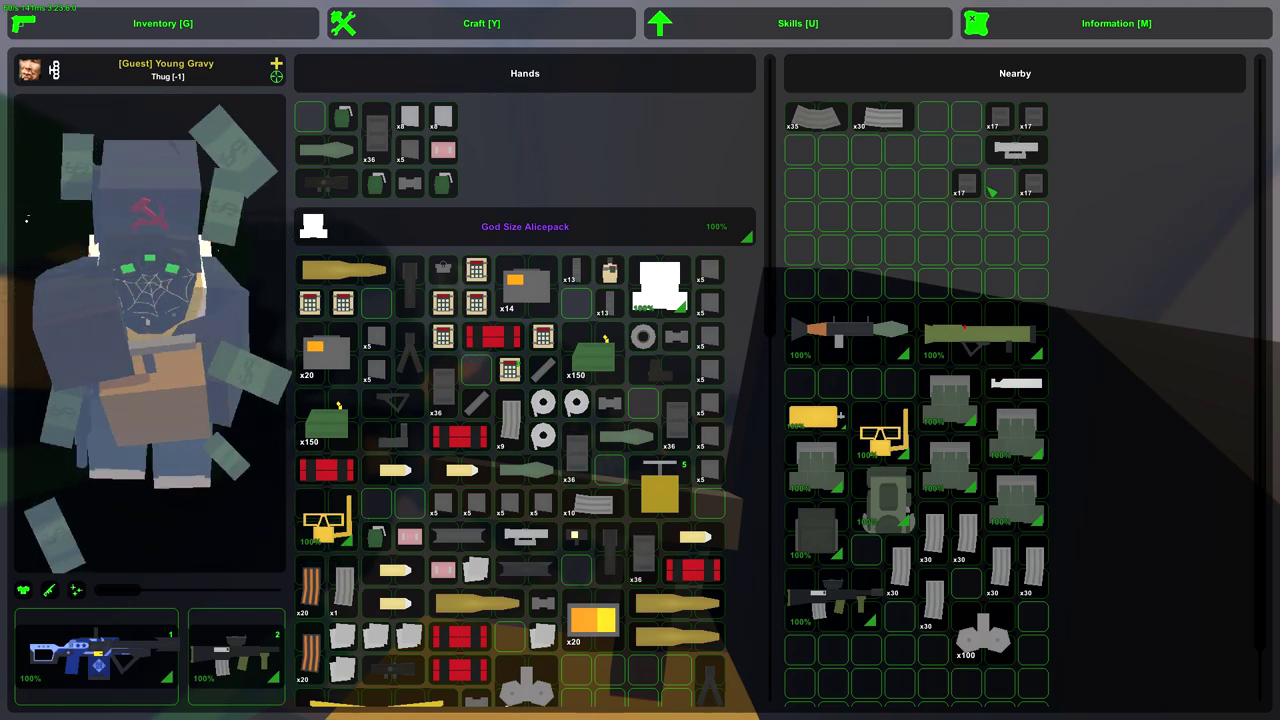
{"action": "scroll", "coordinate": [525, 400], "scroll_direction": "down", "scroll_amount": 5}
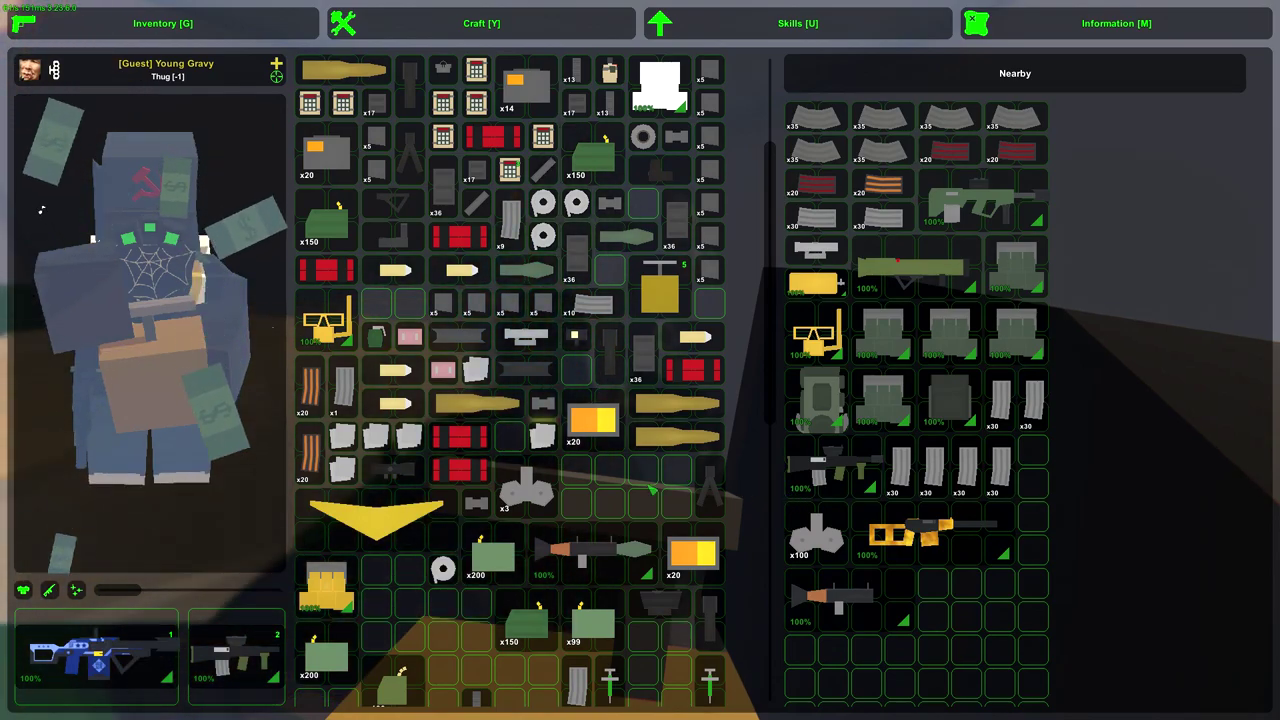
{"action": "scroll", "coordinate": [525, 400], "scroll_direction": "down", "scroll_amount": 5}
{"action": "scroll", "coordinate": [525, 400], "scroll_direction": "down", "scroll_amount": 5}
{"action": "scroll", "coordinate": [525, 400], "scroll_direction": "up", "scroll_amount": 4}
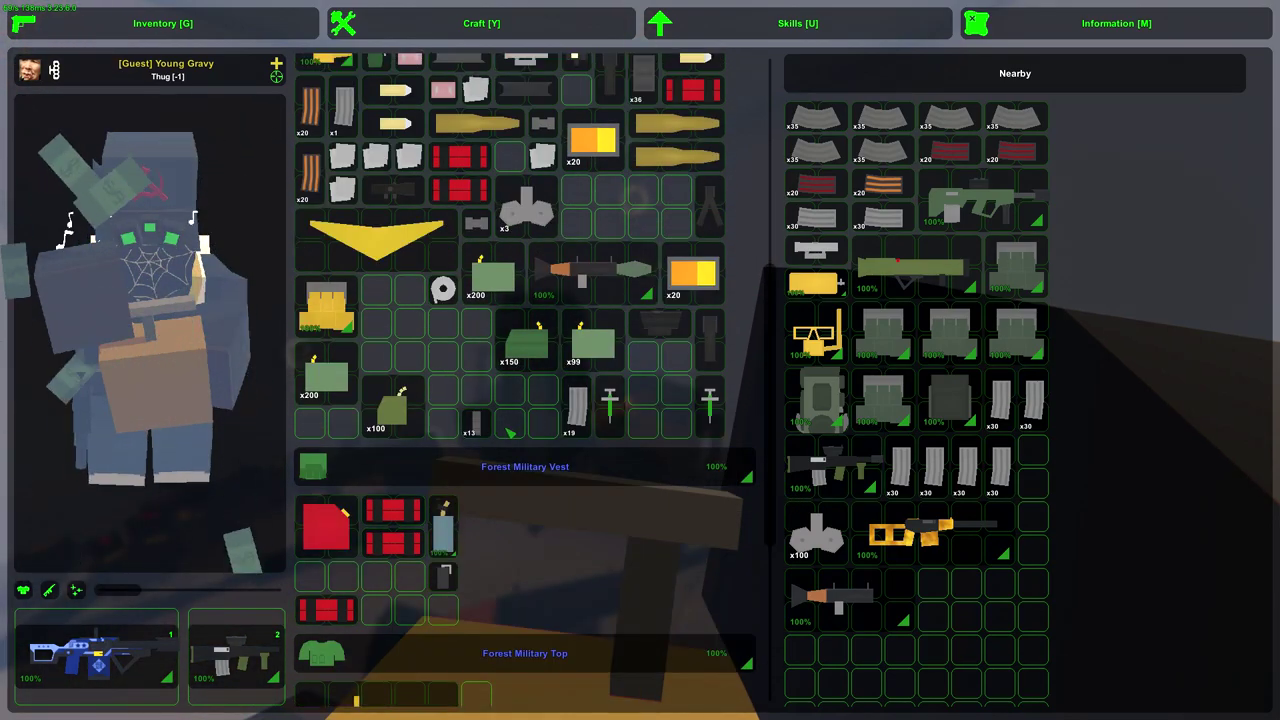
{"action": "key", "text": "g"}
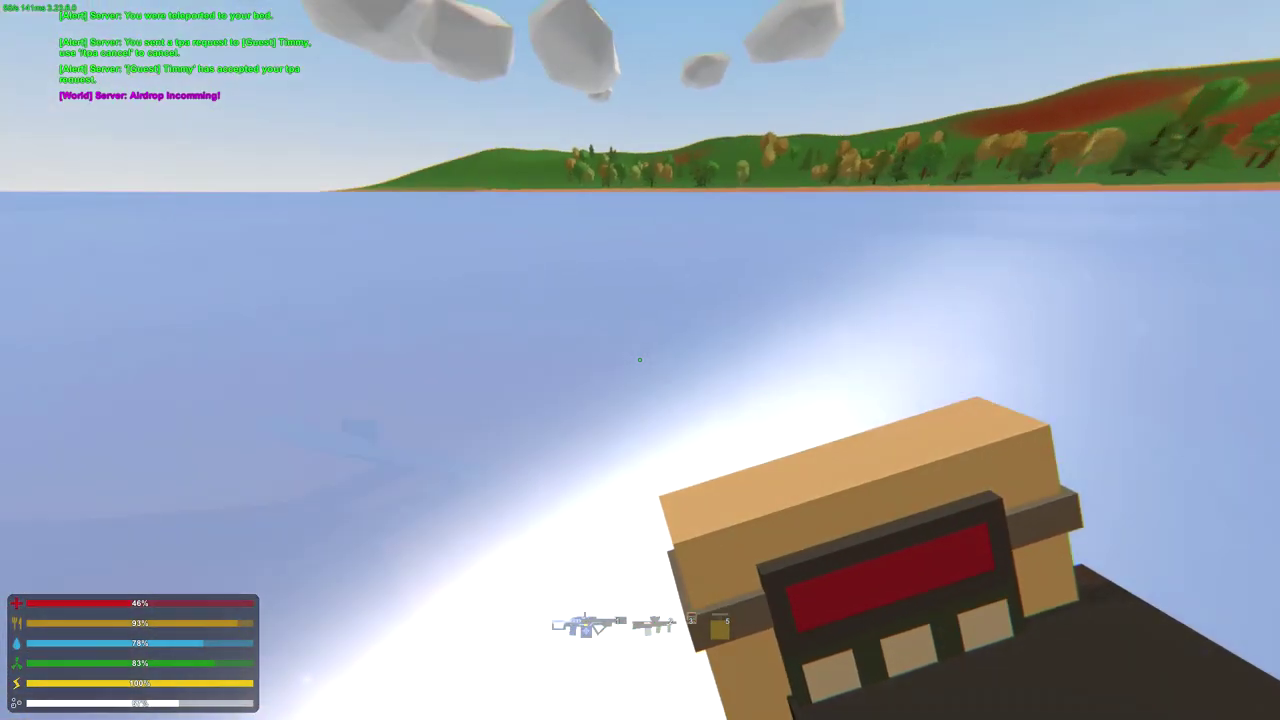
Blow up the wall with a charge, shoot the bed with the rifle, then equip the box item.
{"action": "key", "text": "g"}
{"action": "key", "text": "g"}
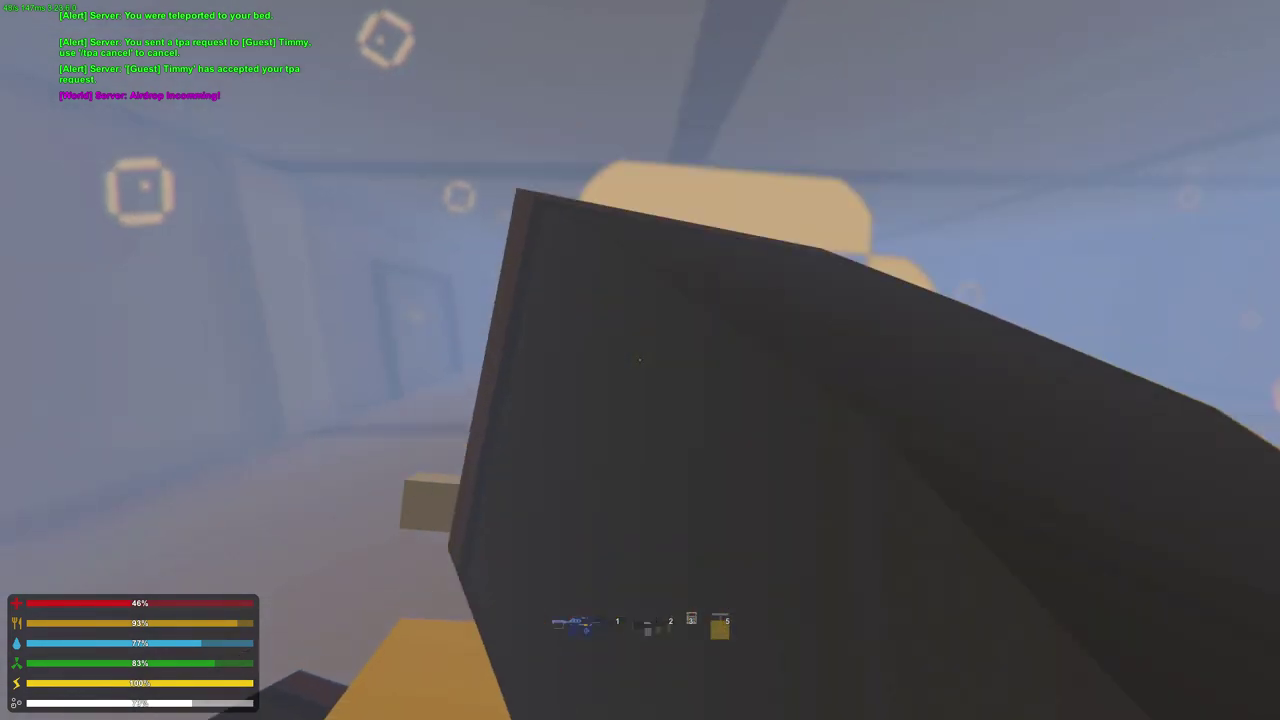
{"action": "left_click", "coordinate": [640, 360]}
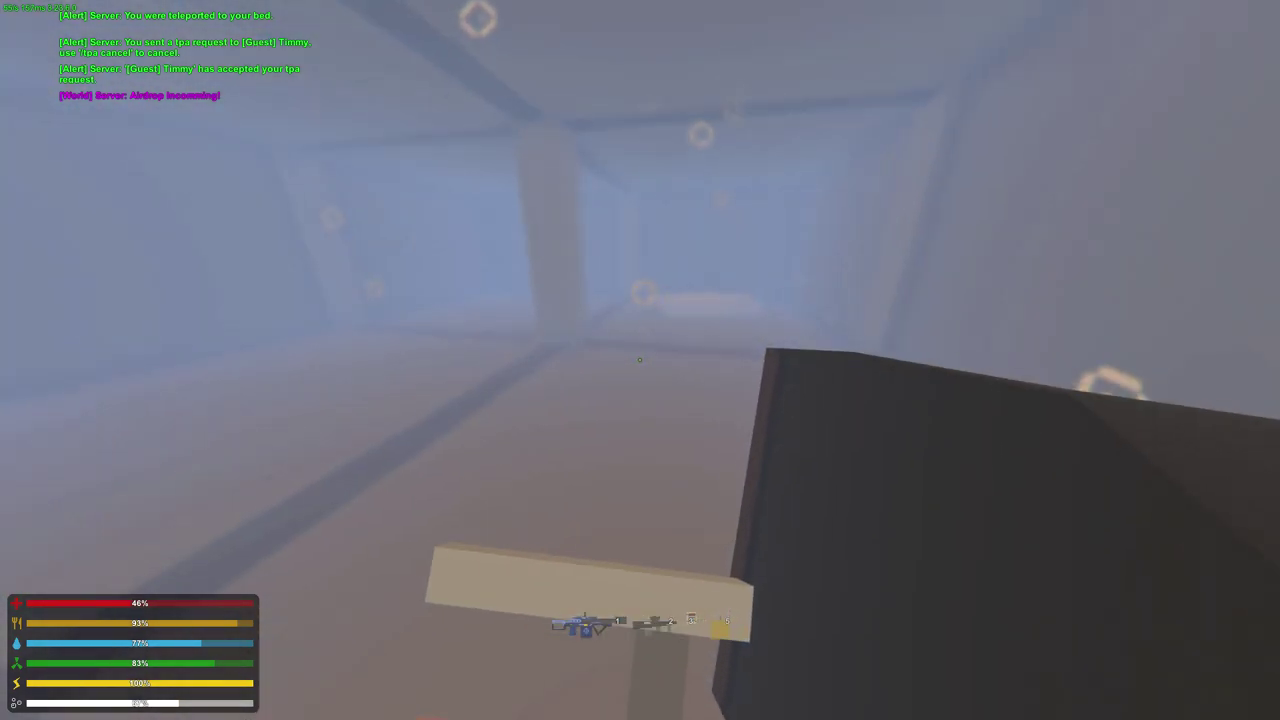
{"action": "key", "text": "1"}
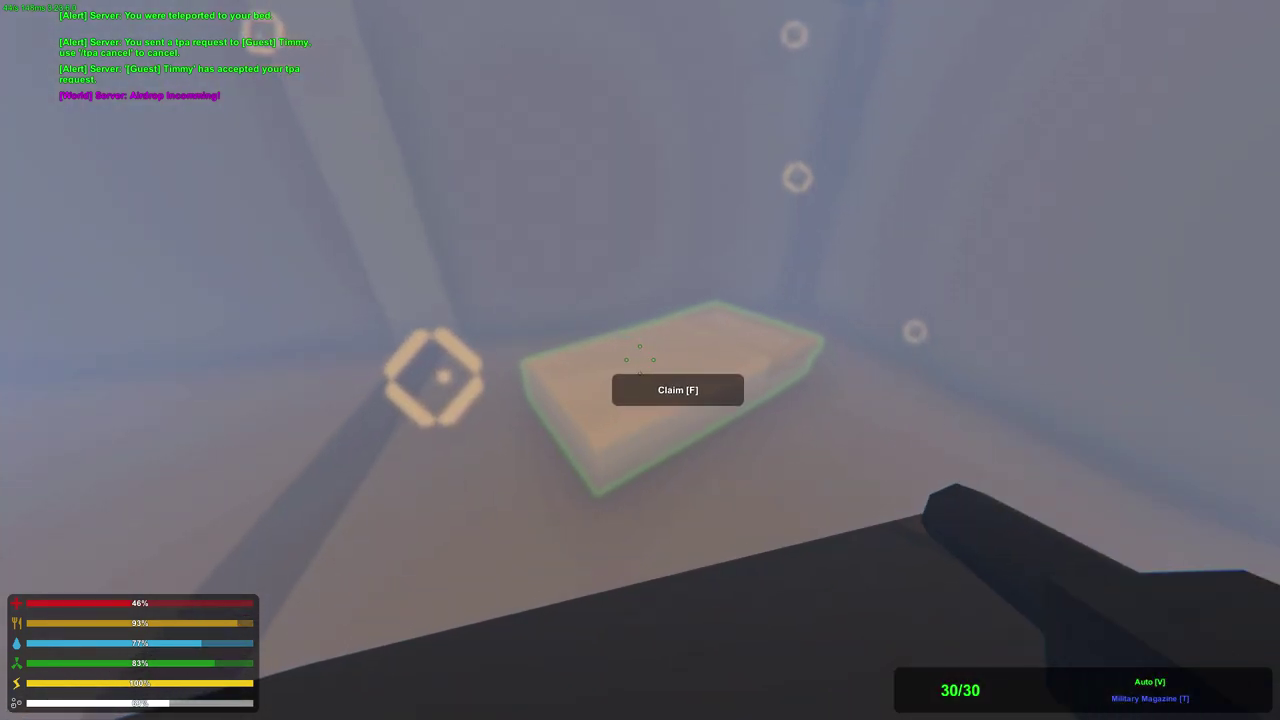
{"action": "left_click", "coordinate": [640, 360]}
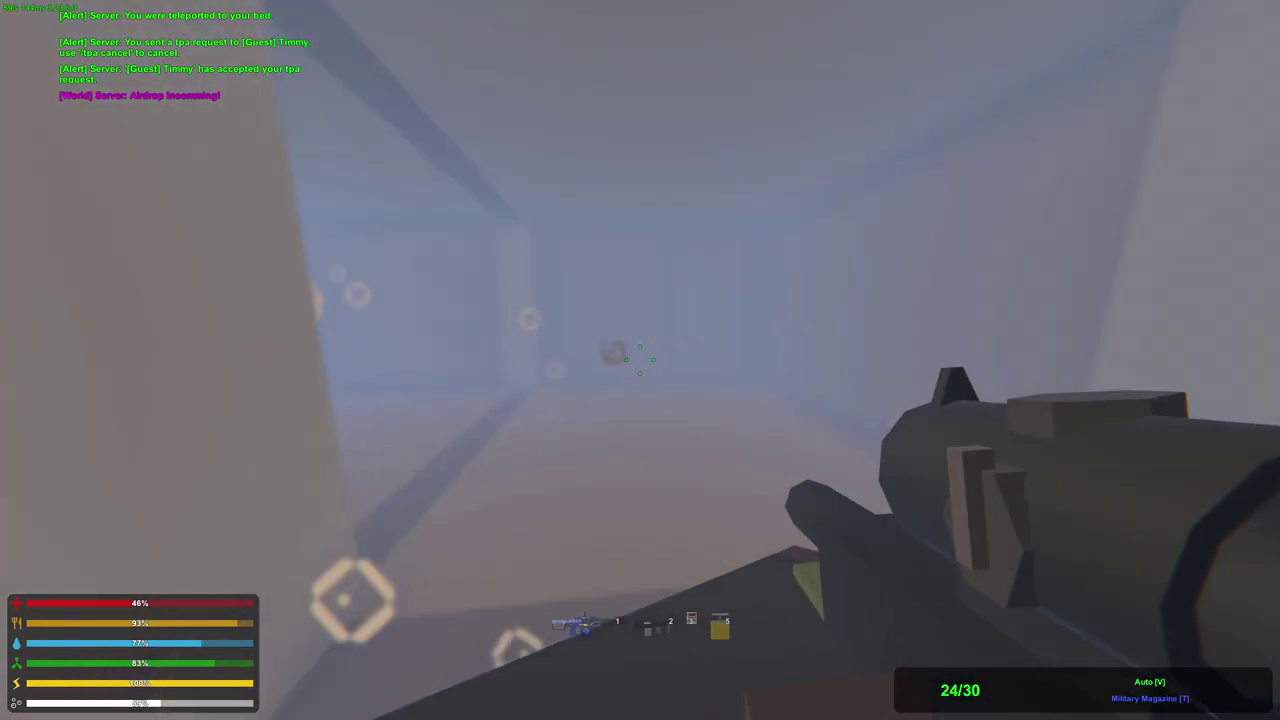
{"action": "key", "text": "2"}
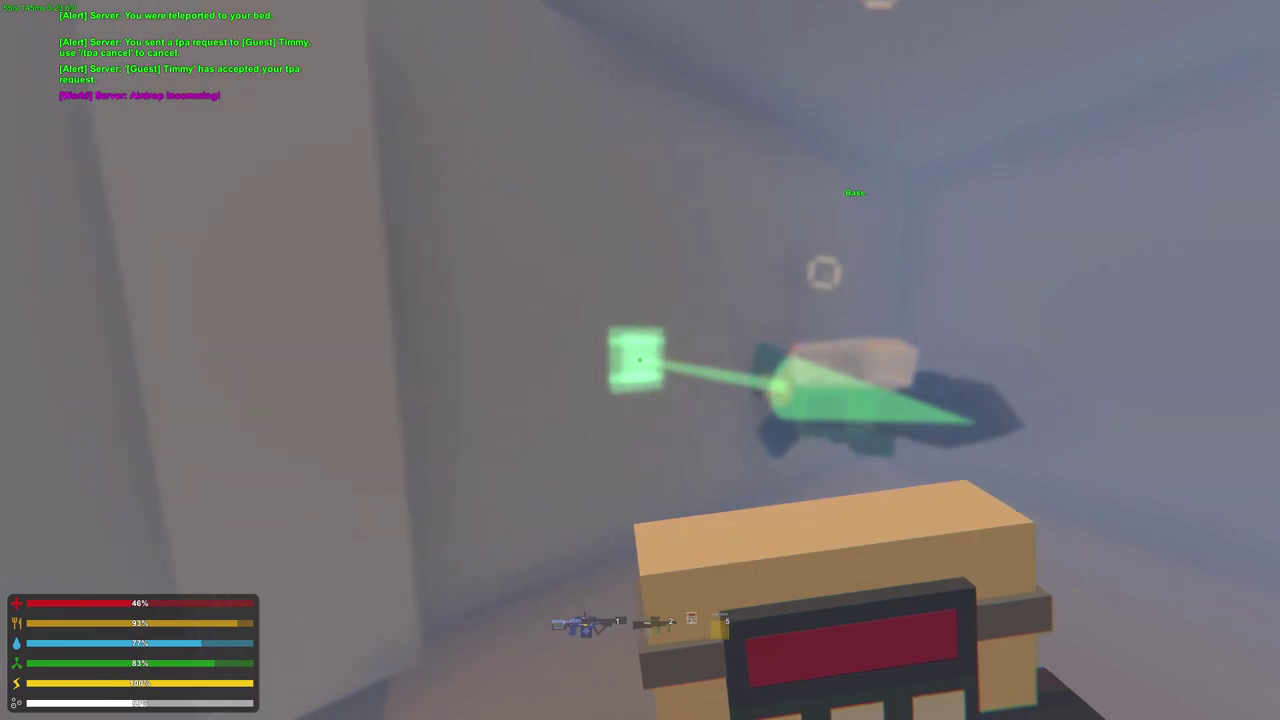